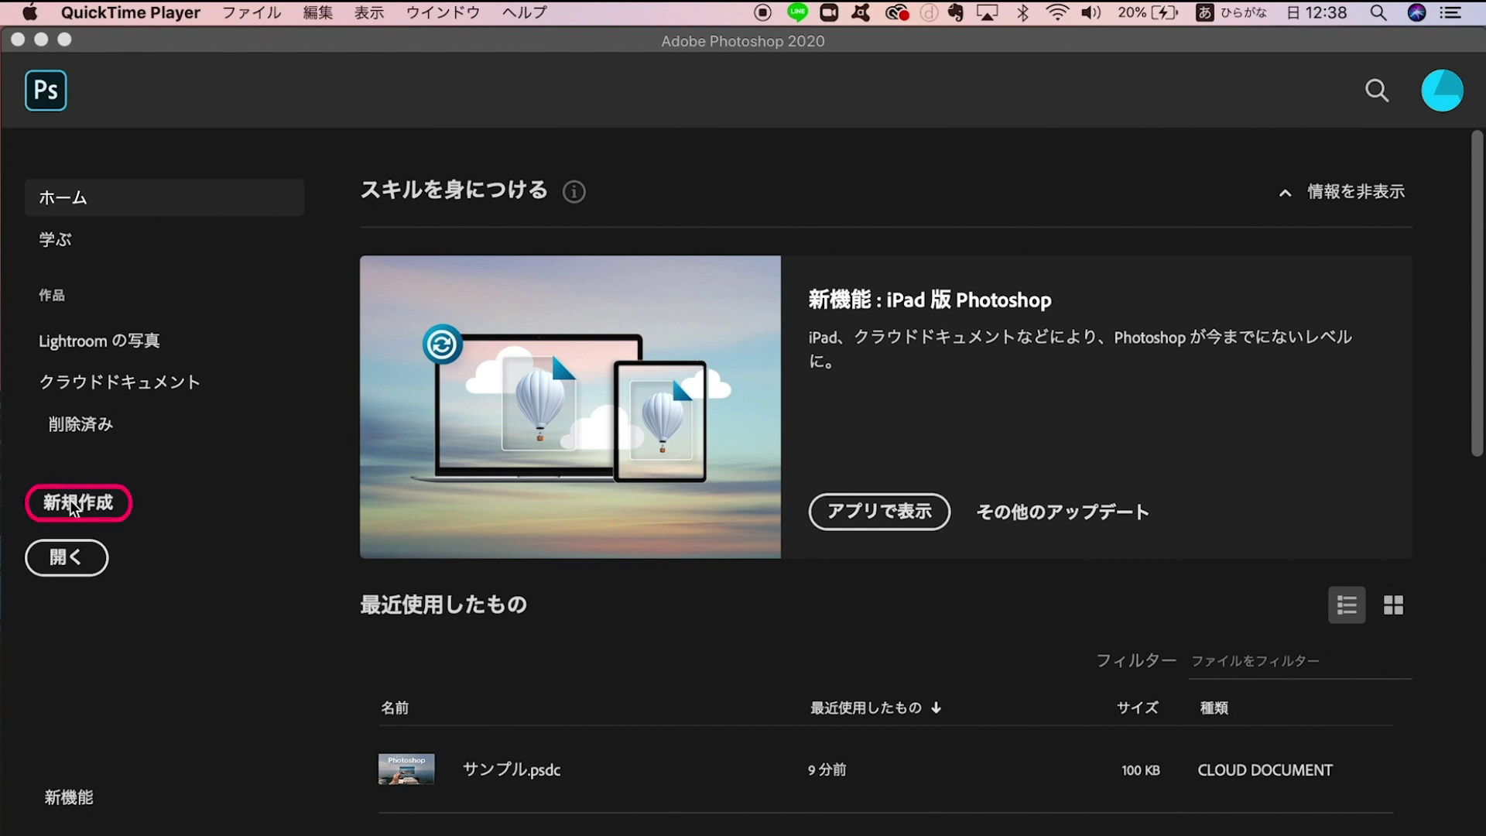
Start a new document preset and name it サンプル
{"action": "left_click", "coordinate": [93, 508]}
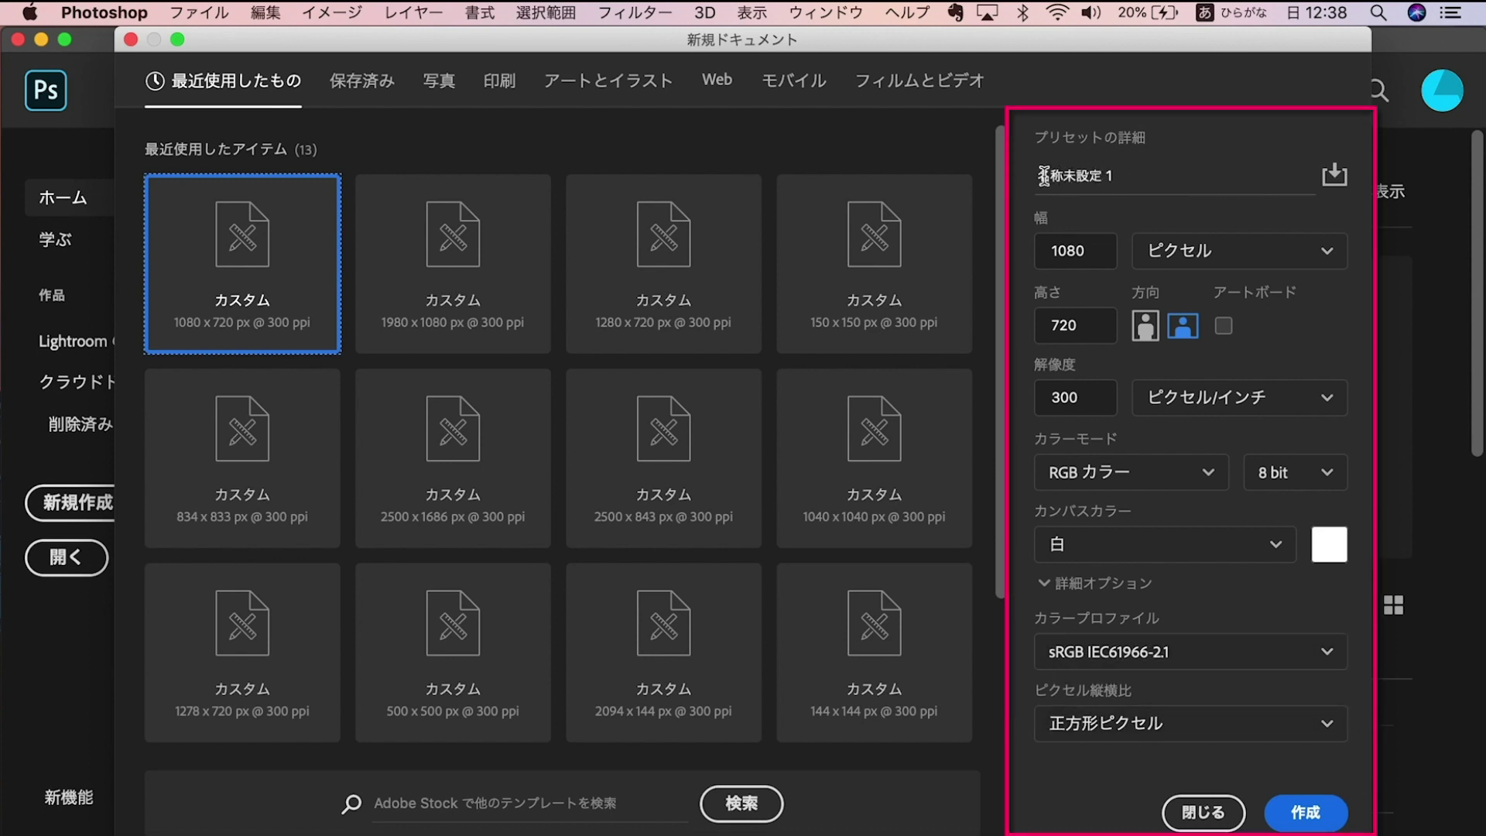
{"action": "left_click_drag", "start_coordinate": [1037, 175], "coordinate": [1200, 165]}
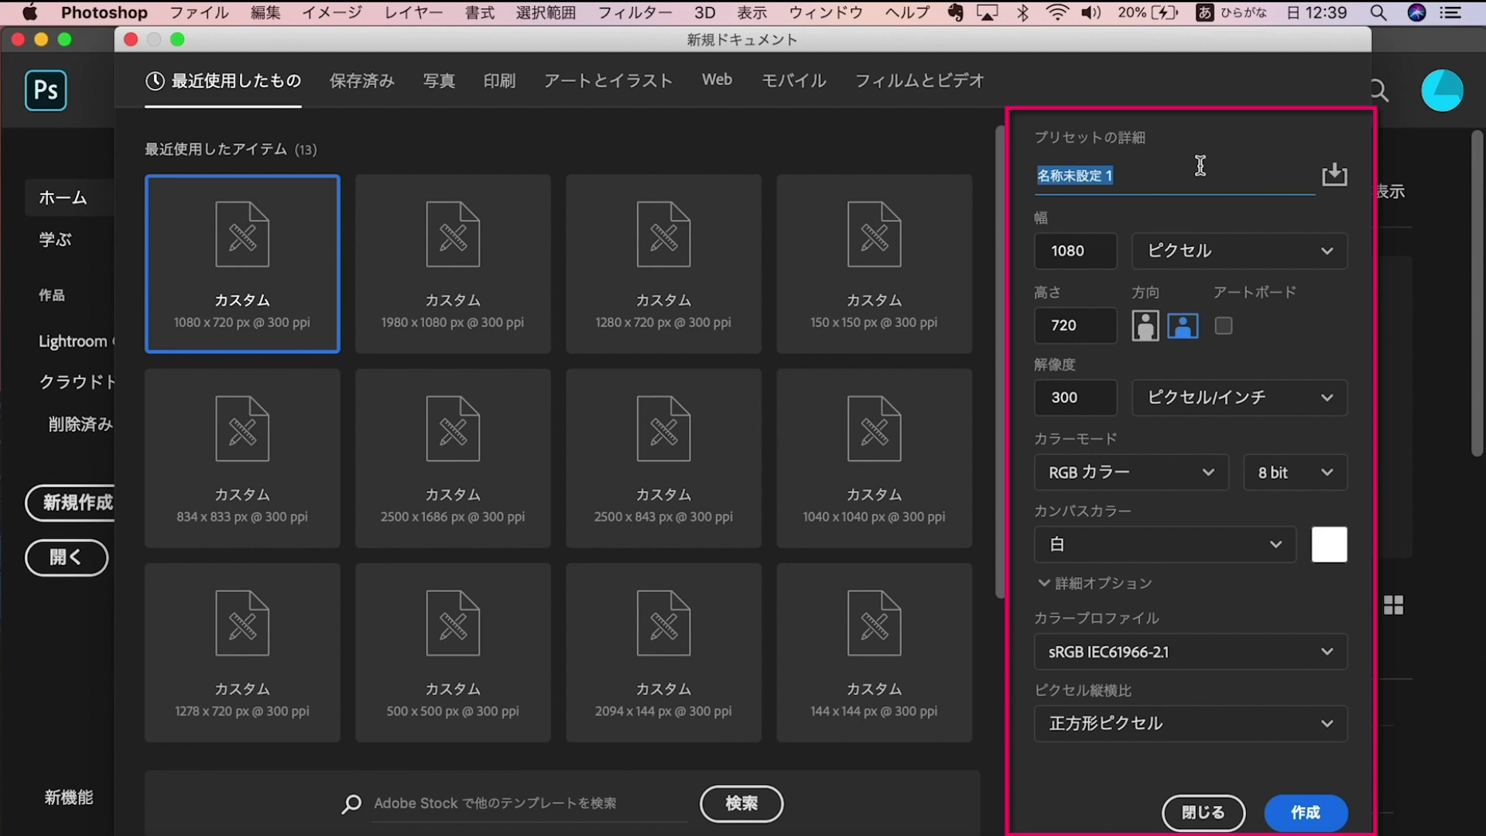
{"action": "key", "text": "BackSpace"}
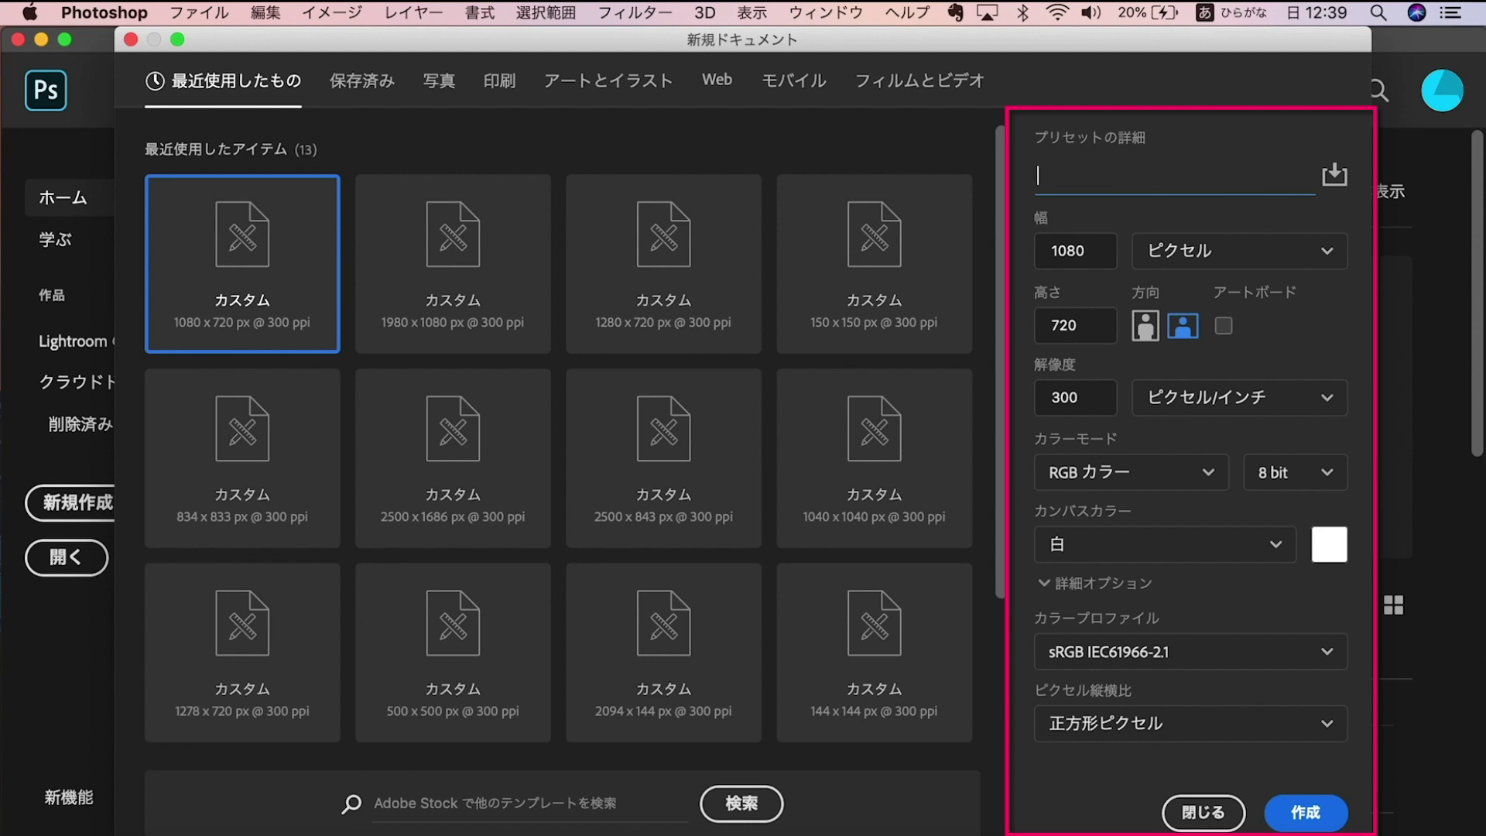
{"action": "type", "text": "さンプル"}
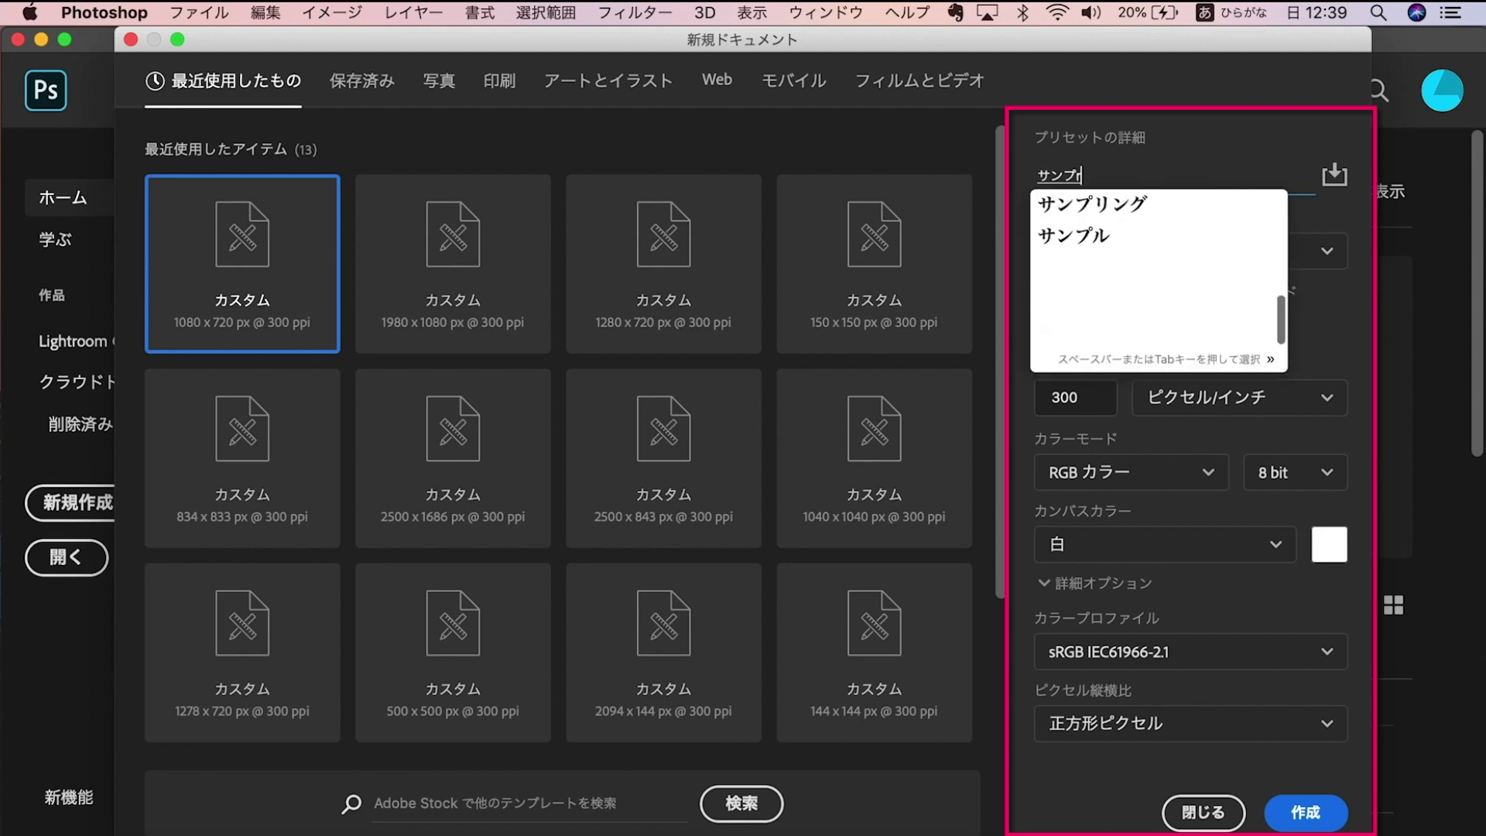
{"action": "key", "text": "Return"}
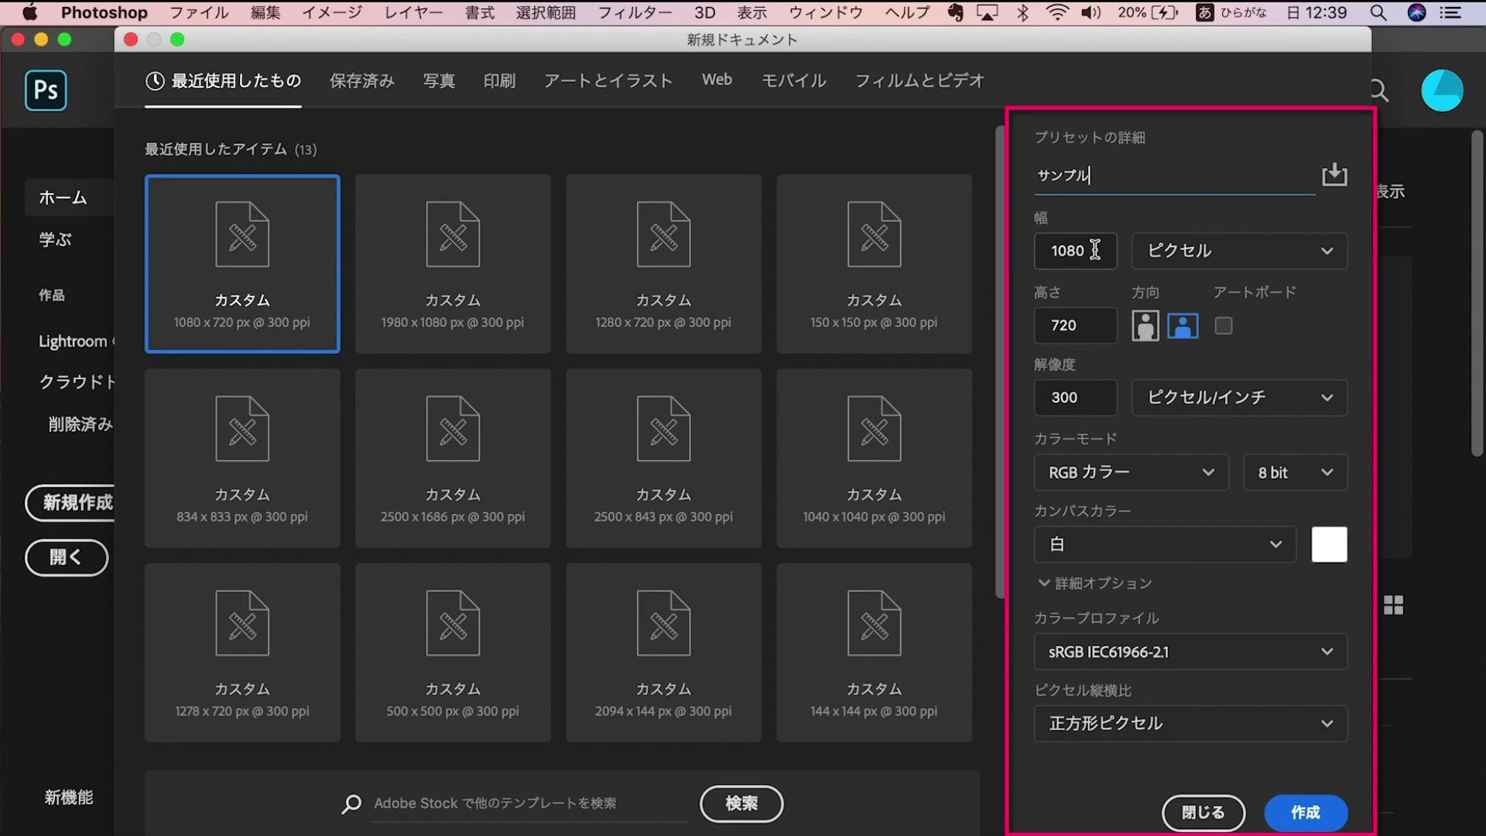
Enter a first-attempt width and a 1080 px height
{"action": "left_click", "coordinate": [1095, 249]}
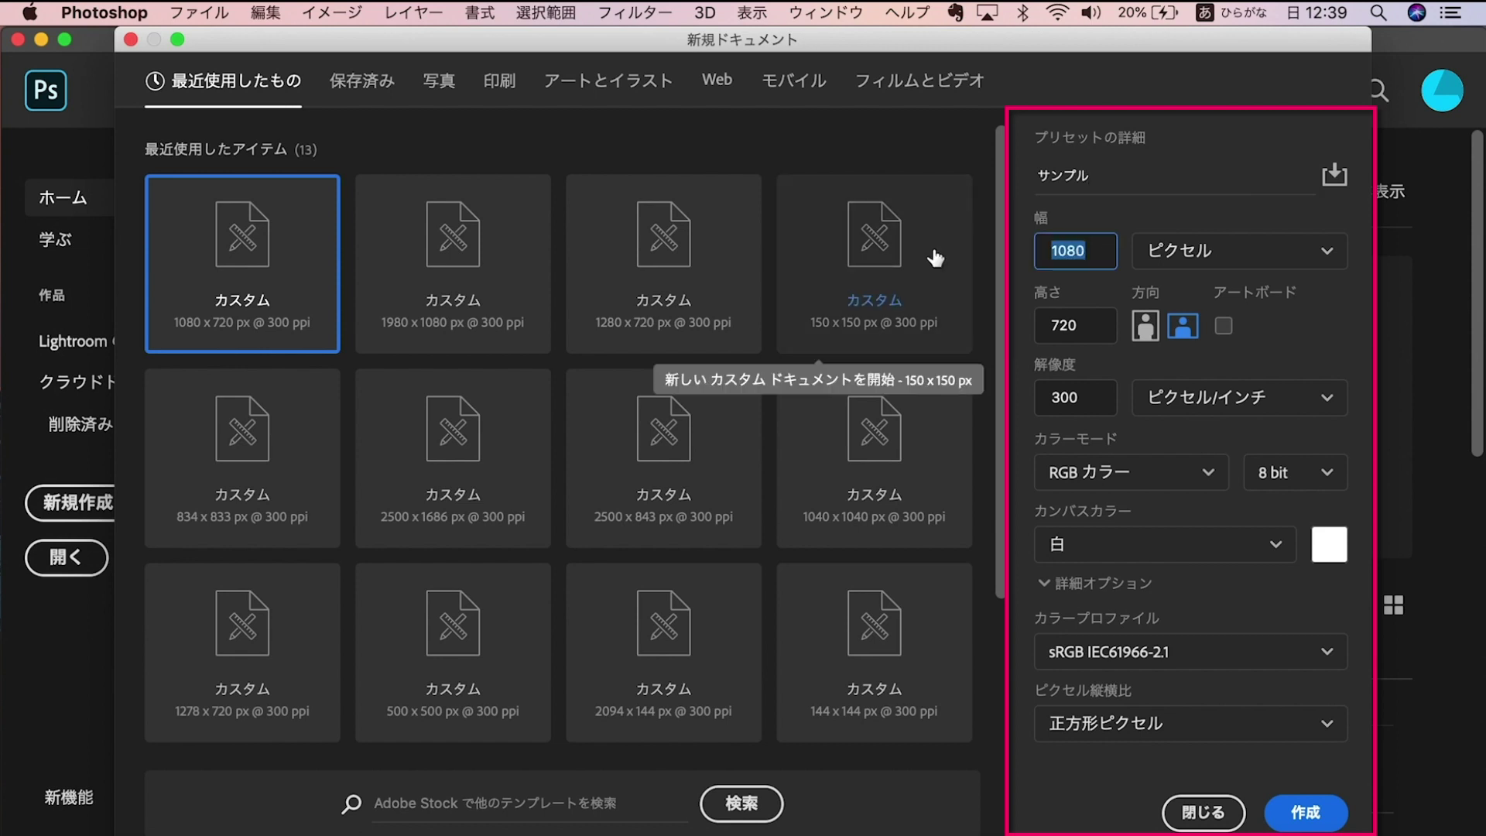
{"action": "key", "text": "BackSpace"}
{"action": "type", "text": "19"}
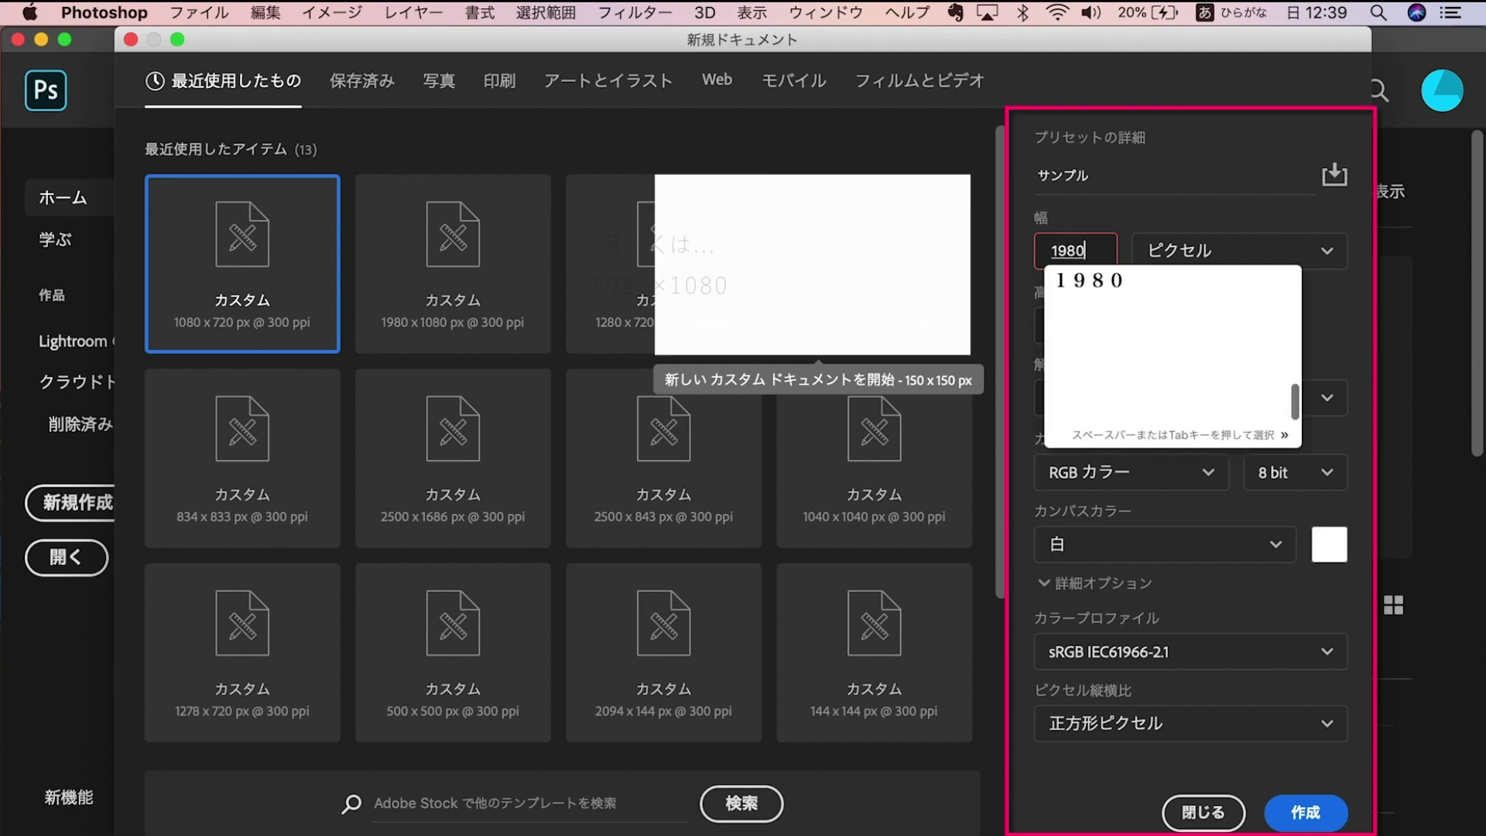
{"action": "key", "text": "Return"}
{"action": "left_click", "coordinate": [1078, 323]}
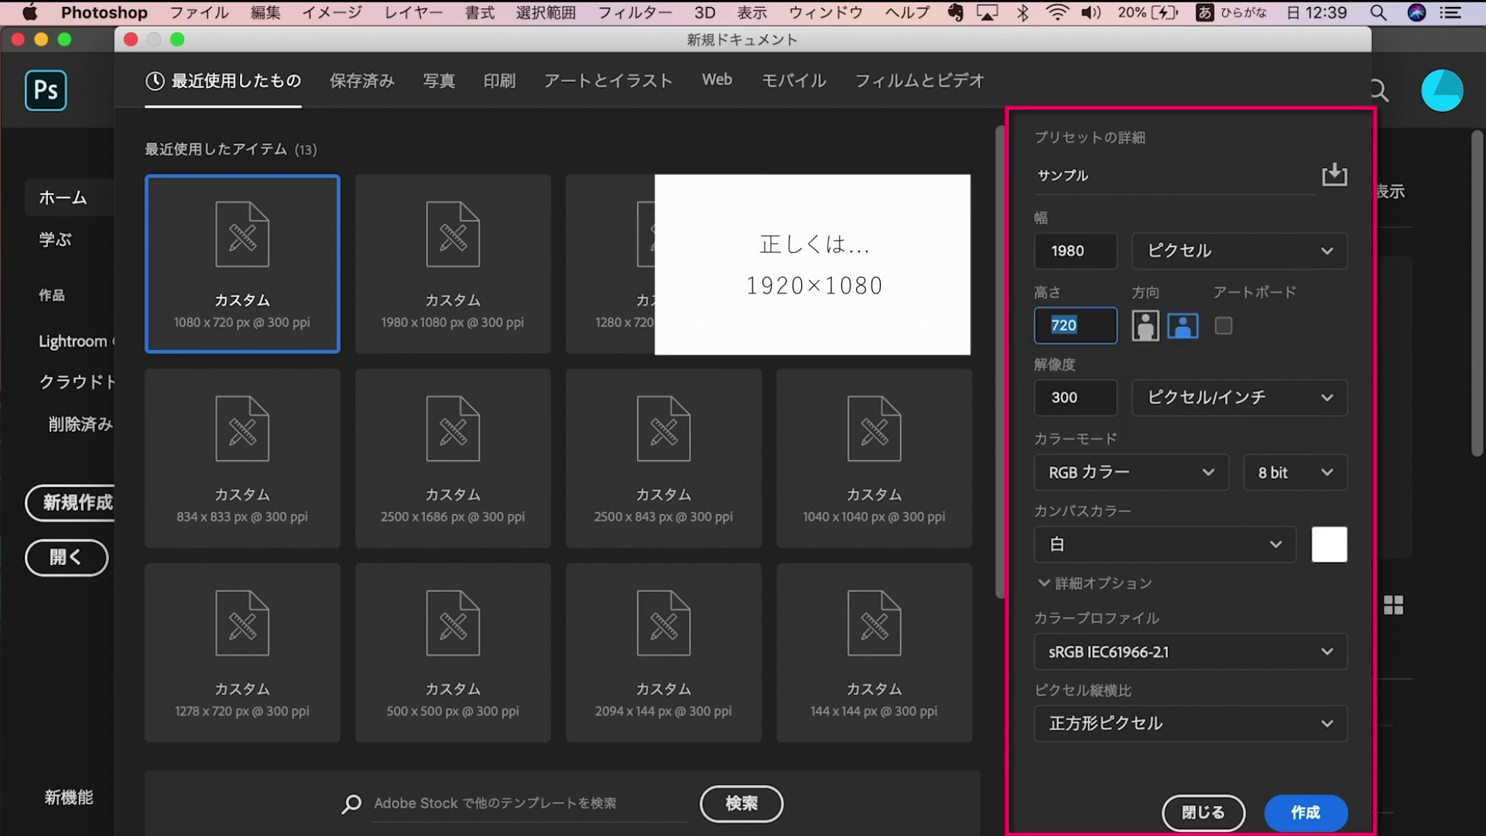
{"action": "type", "text": "1080"}
{"action": "key", "text": "Return"}
Correct the document size to 1280 × 720 pixels and check both values
{"action": "double_click", "coordinate": [1068, 250]}
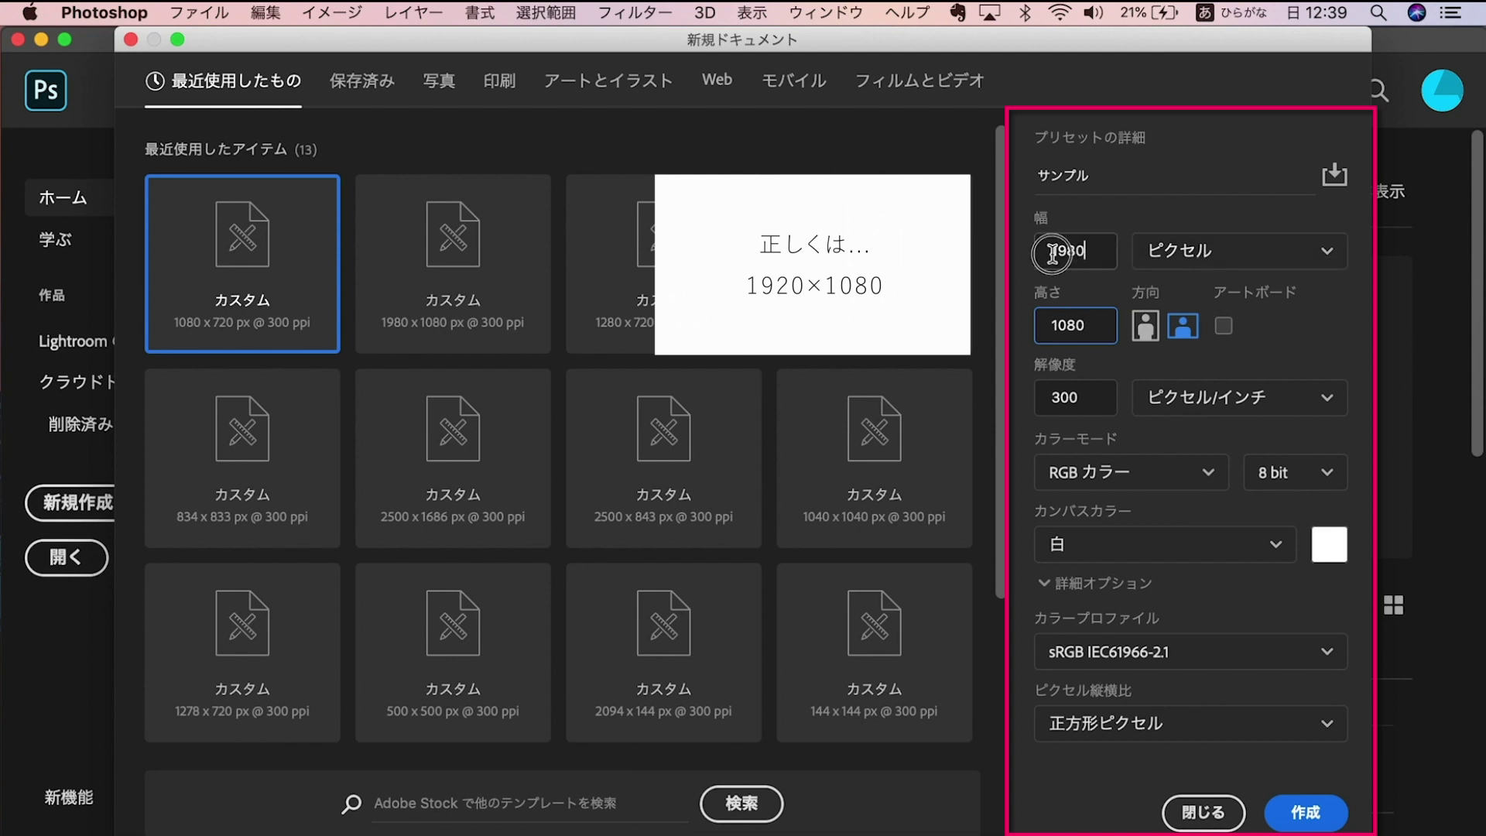
{"action": "key", "text": "BackSpace"}
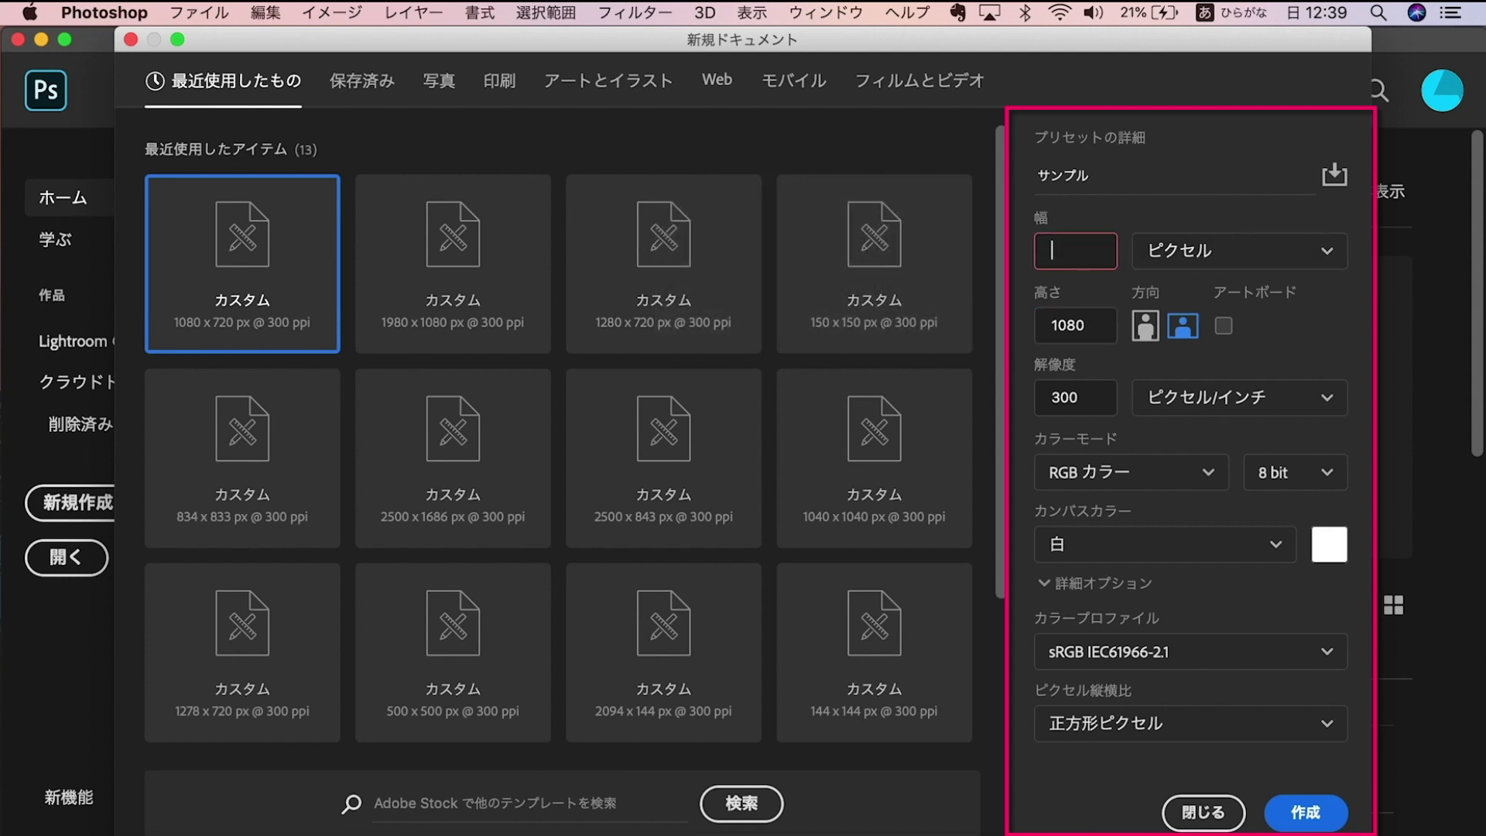
{"action": "type", "text": "1280"}
{"action": "key", "text": "Return"}
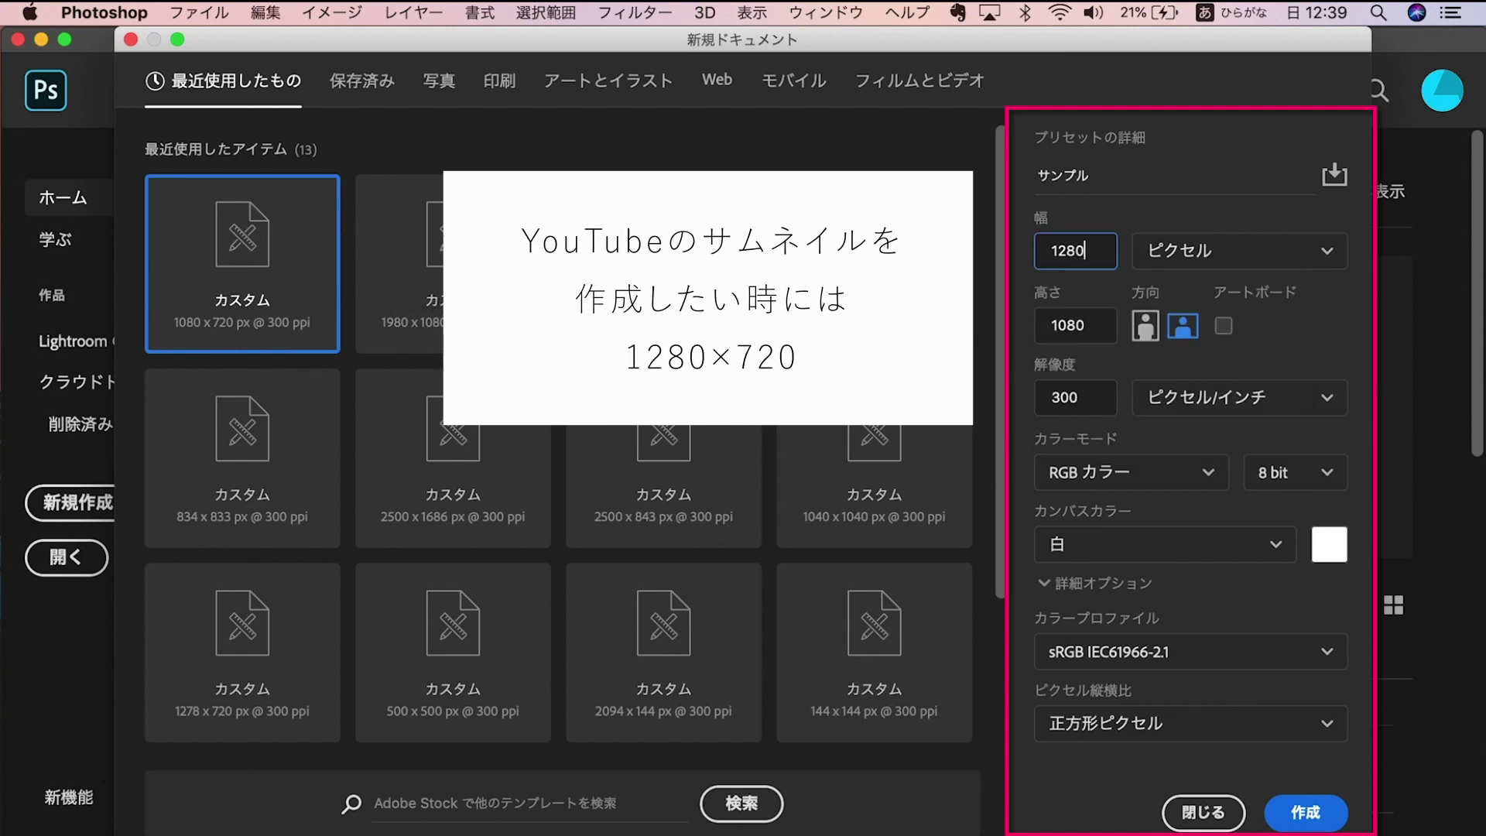
{"action": "left_click", "coordinate": [1099, 332]}
{"action": "key", "text": "BackSpace"}
{"action": "key", "text": "BackSpace"}
{"action": "key", "text": "BackSpace"}
{"action": "type", "text": "720"}
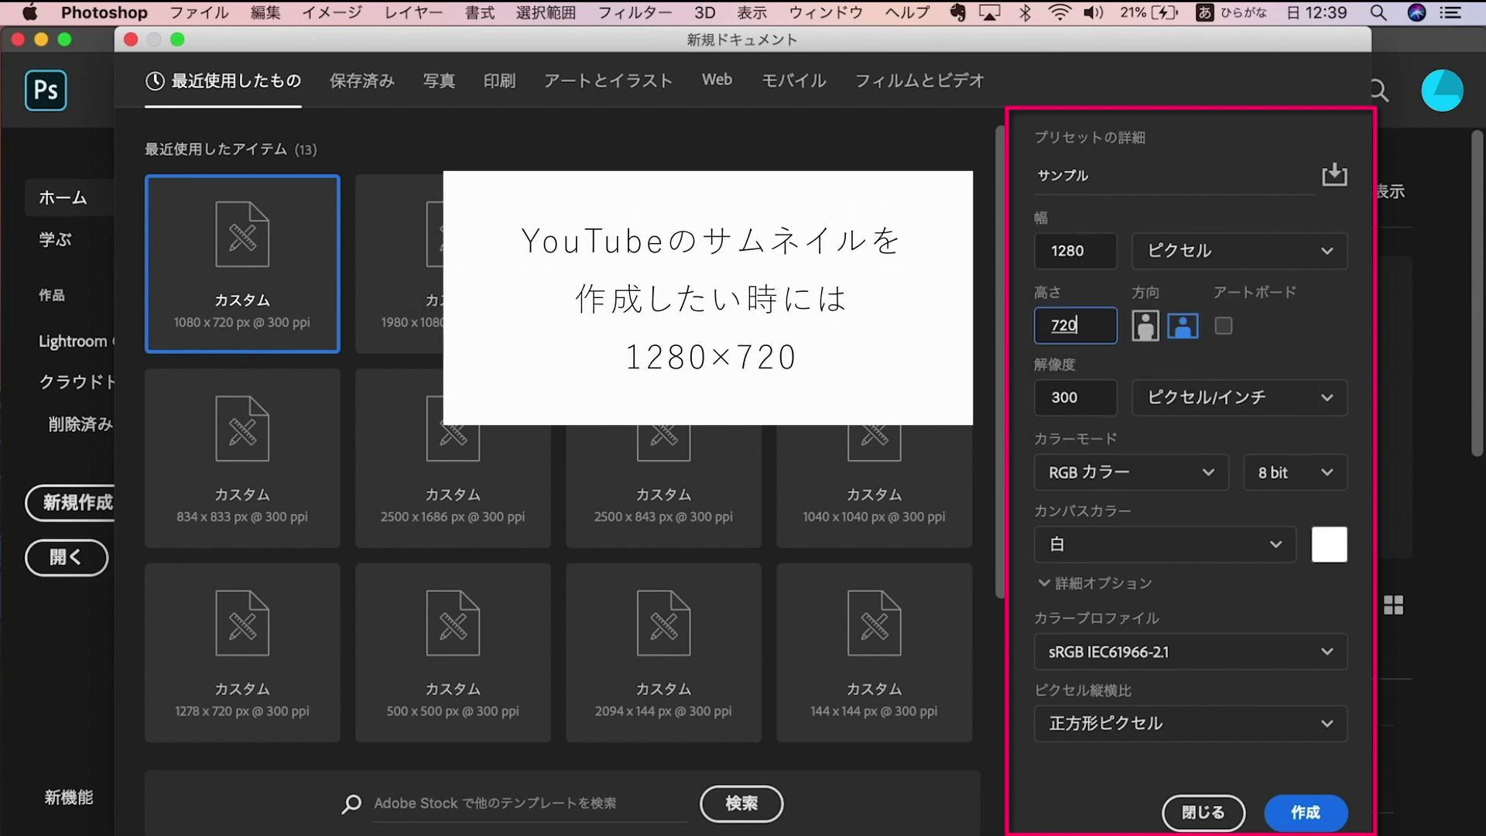
{"action": "key", "text": "Return"}
{"action": "left_click_drag", "start_coordinate": [1096, 249], "coordinate": [1016, 249]}
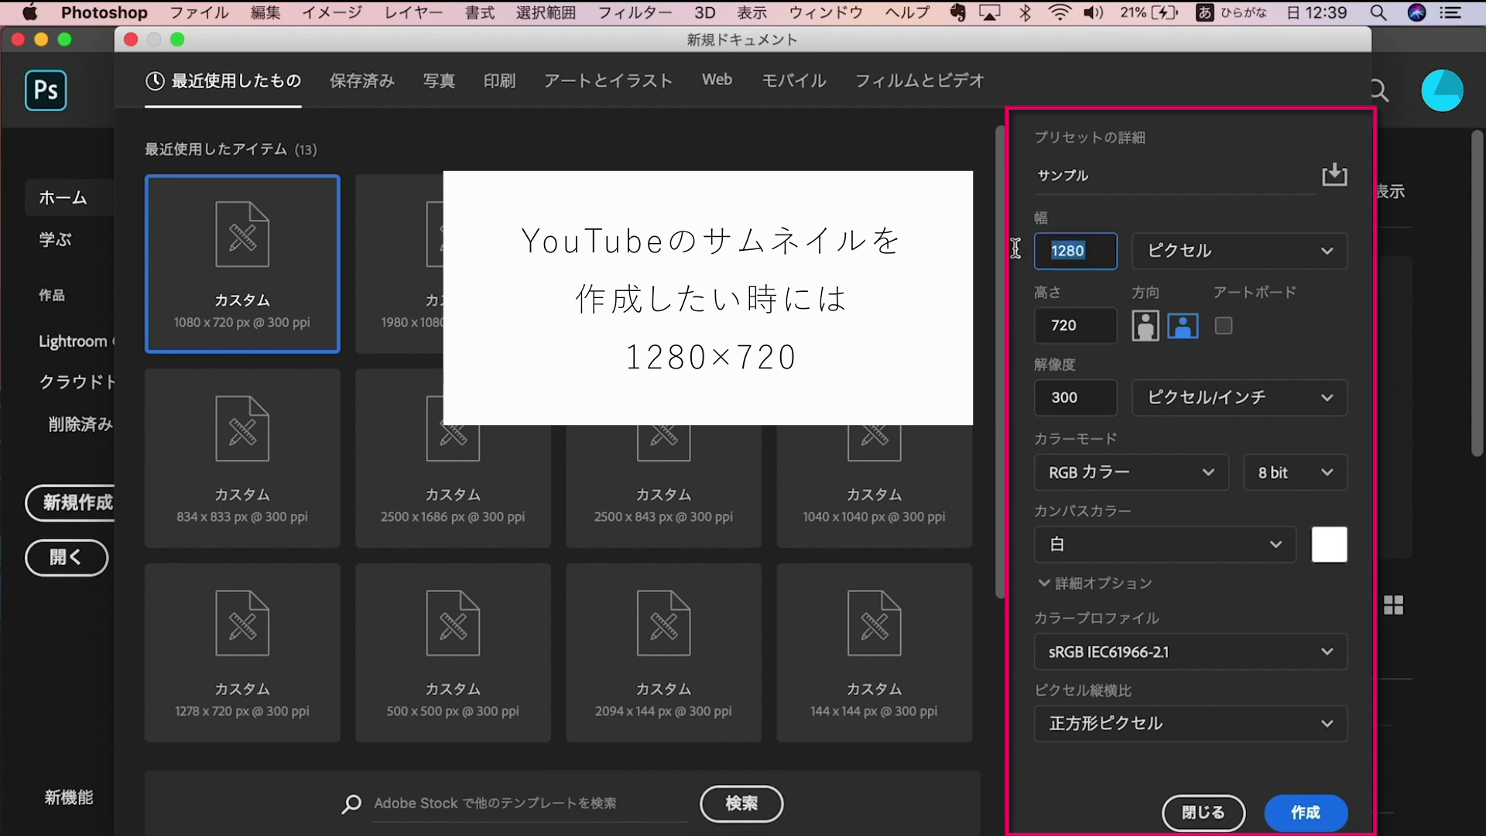
{"action": "left_click_drag", "start_coordinate": [1089, 320], "coordinate": [988, 324]}
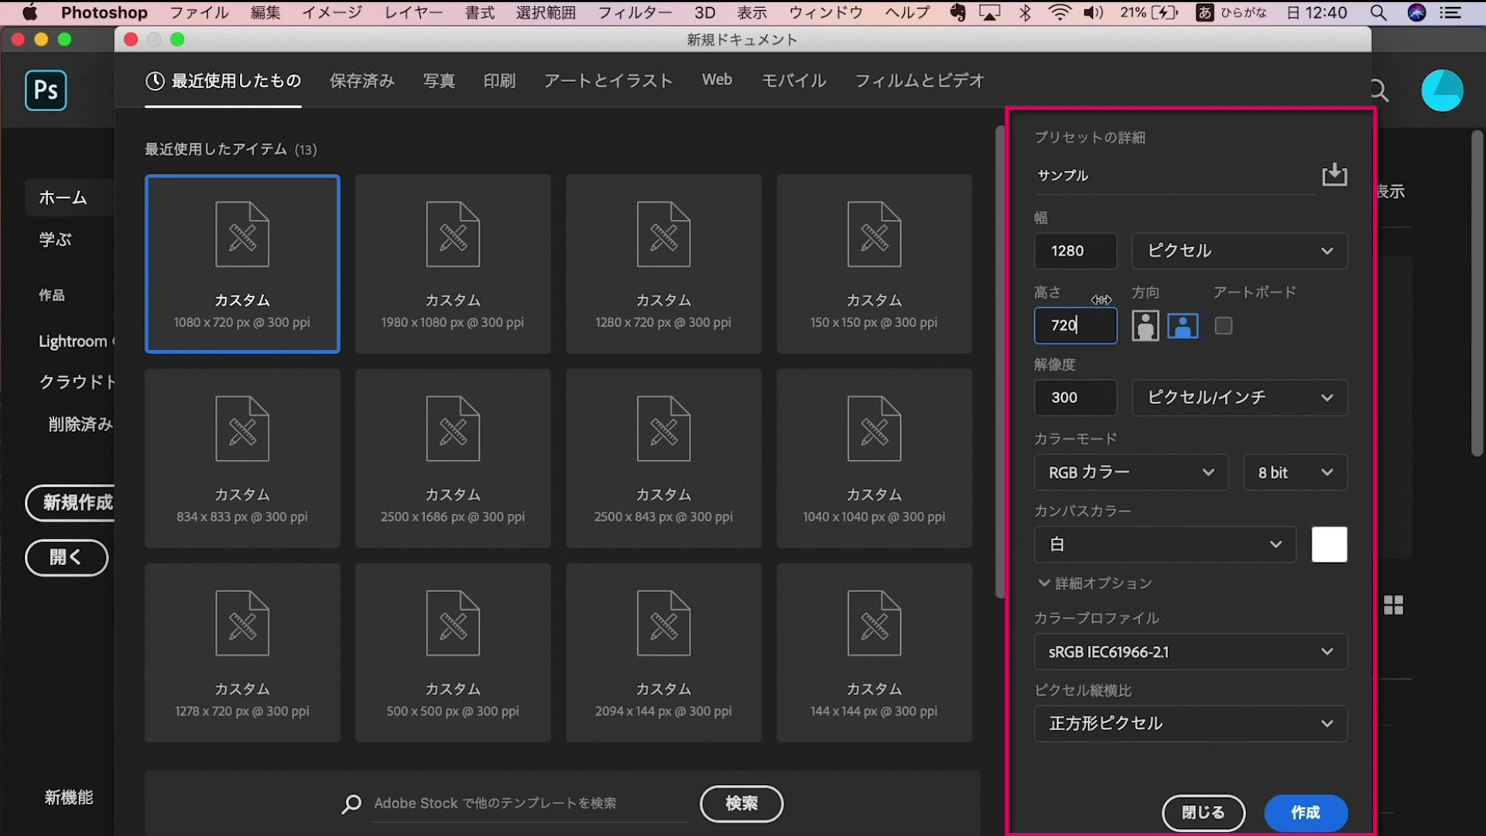
Create the 1280 × 720 サンプル document and briefly browse the menu bar
{"action": "left_click", "coordinate": [1314, 820]}
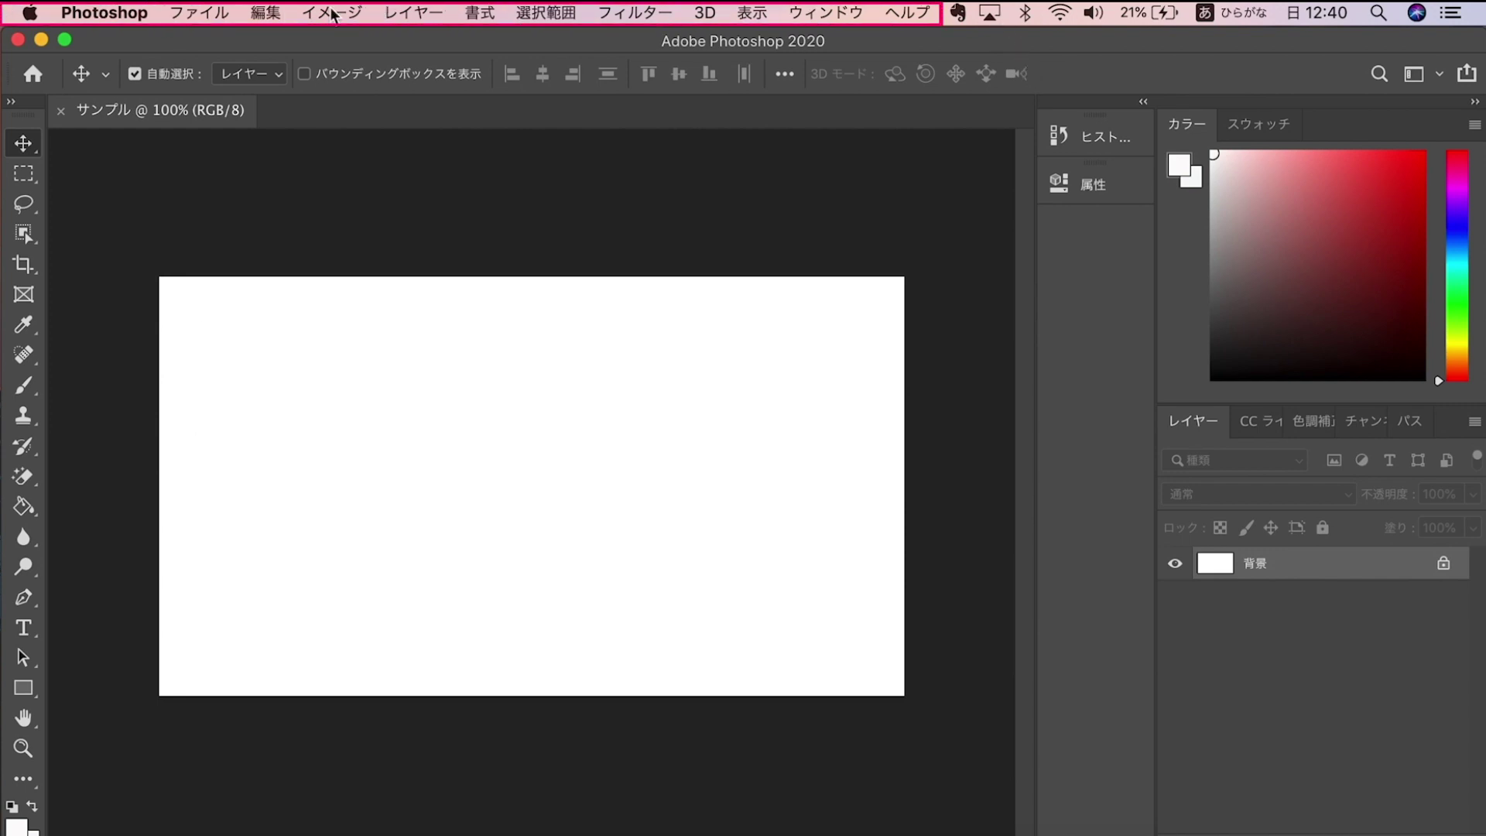
{"action": "left_click", "coordinate": [194, 17]}
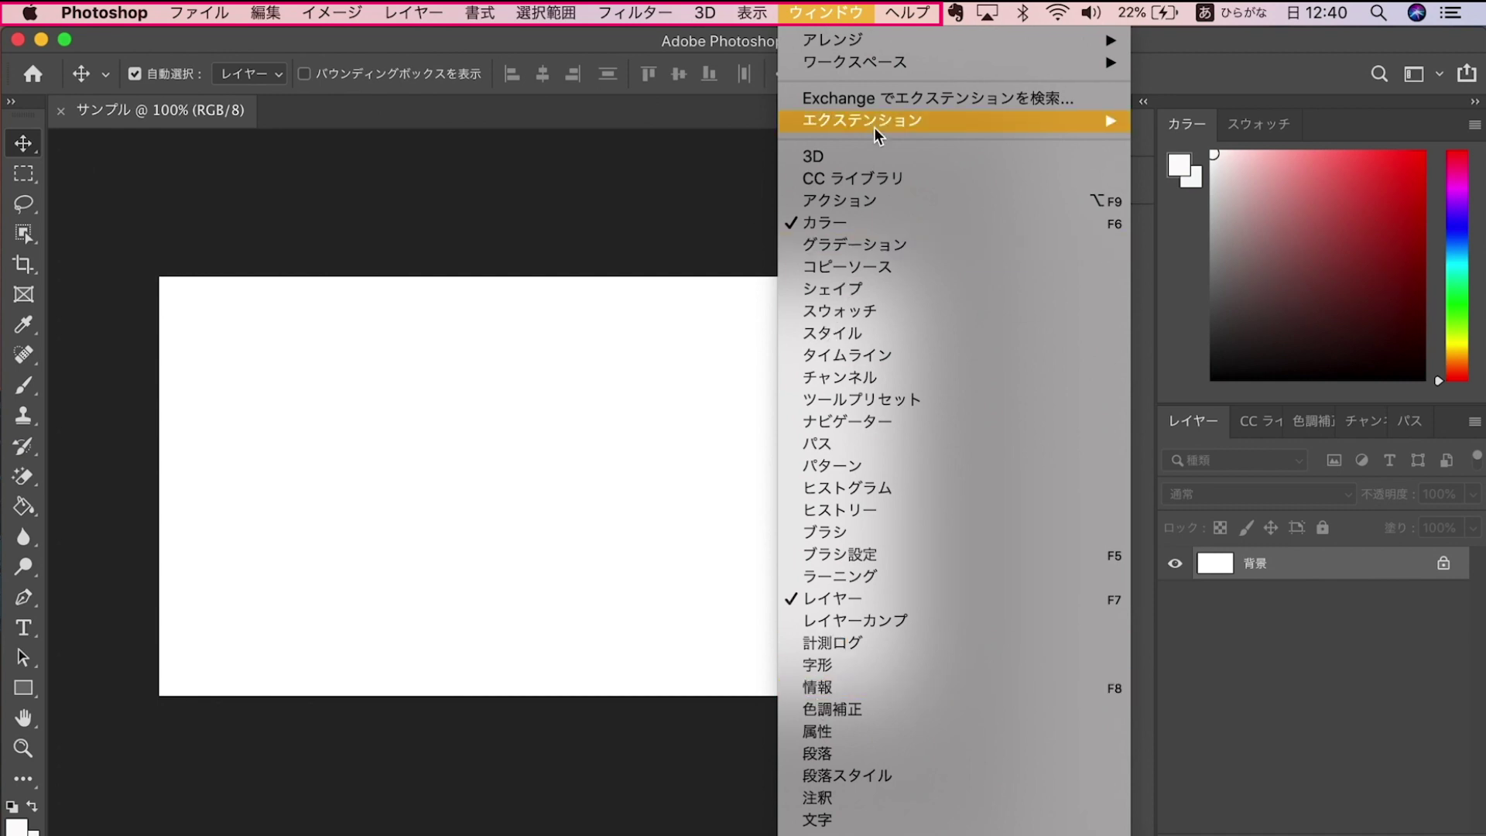
{"action": "left_click", "coordinate": [294, 186]}
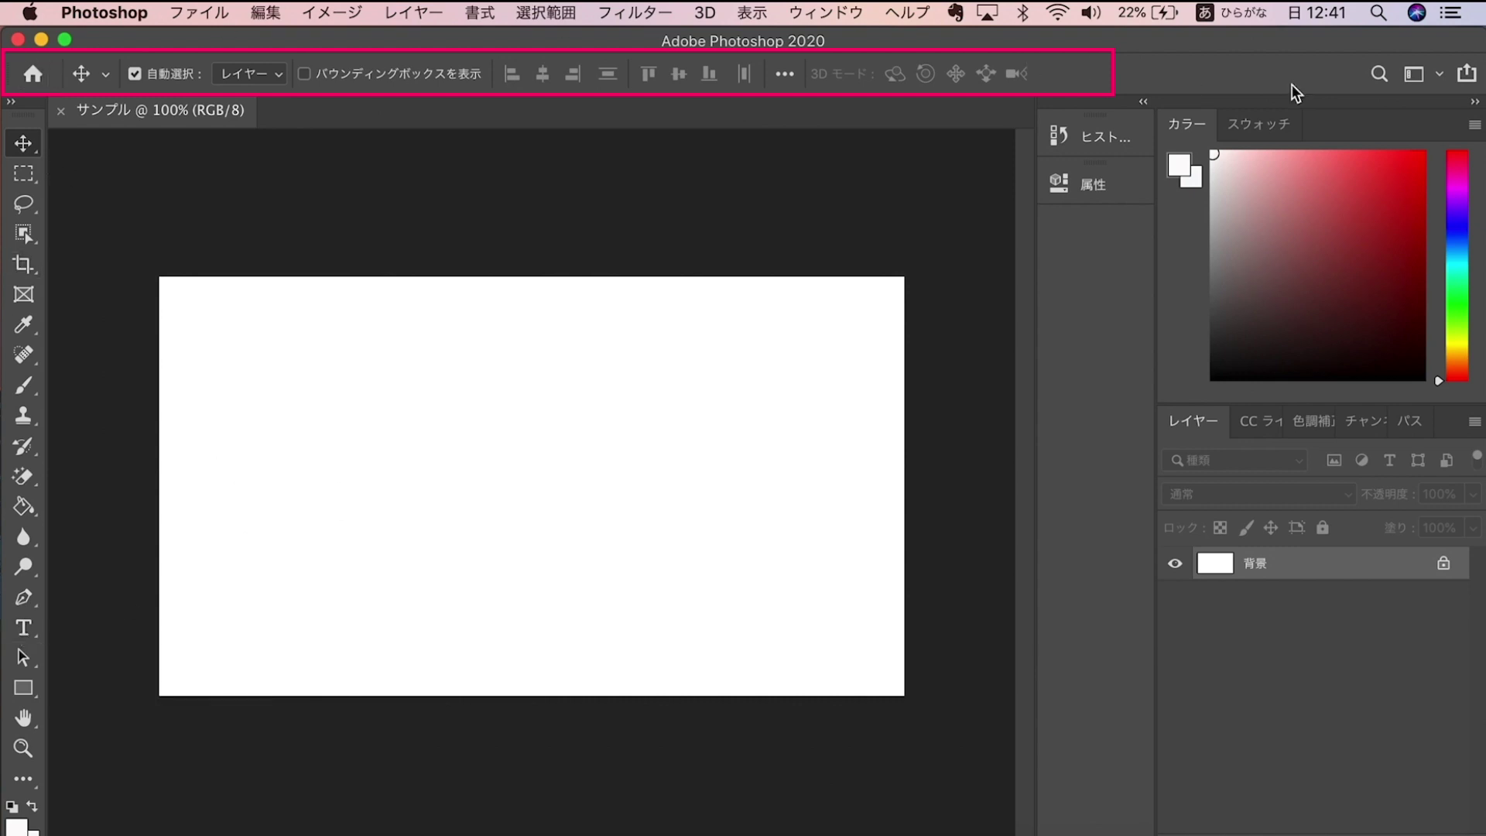
Draw a Horizontal Type text box across the middle of the canvas
{"action": "left_click", "coordinate": [26, 631]}
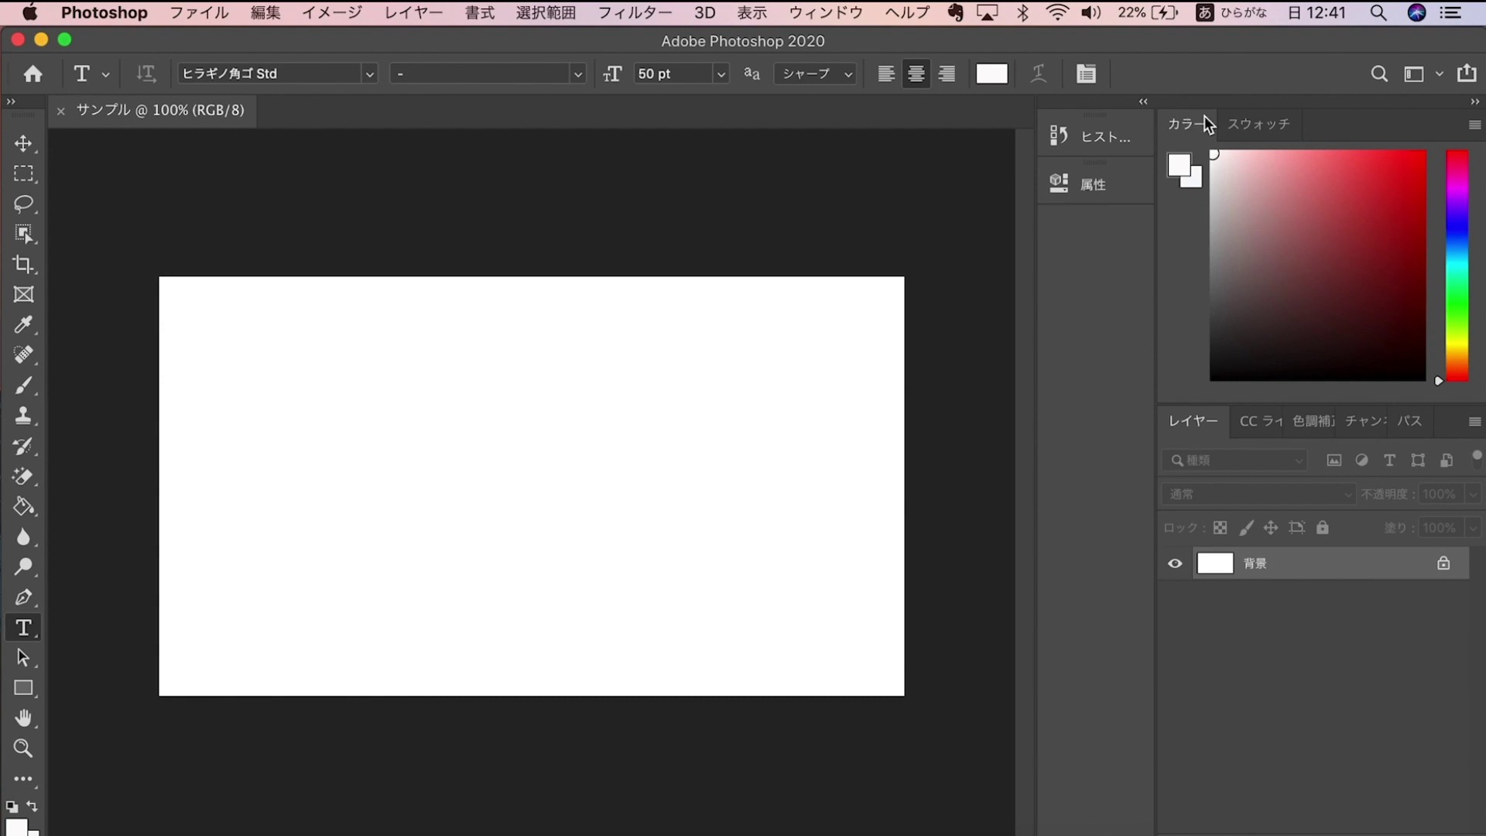
{"action": "mouse_move", "coordinate": [23, 114]}
{"action": "left_mouse_down"}
{"action": "mouse_move", "coordinate": [1034, 152]}
{"action": "mouse_move", "coordinate": [19, 138]}
{"action": "left_mouse_up"}
{"action": "left_click_drag", "start_coordinate": [250, 448], "coordinate": [825, 542]}
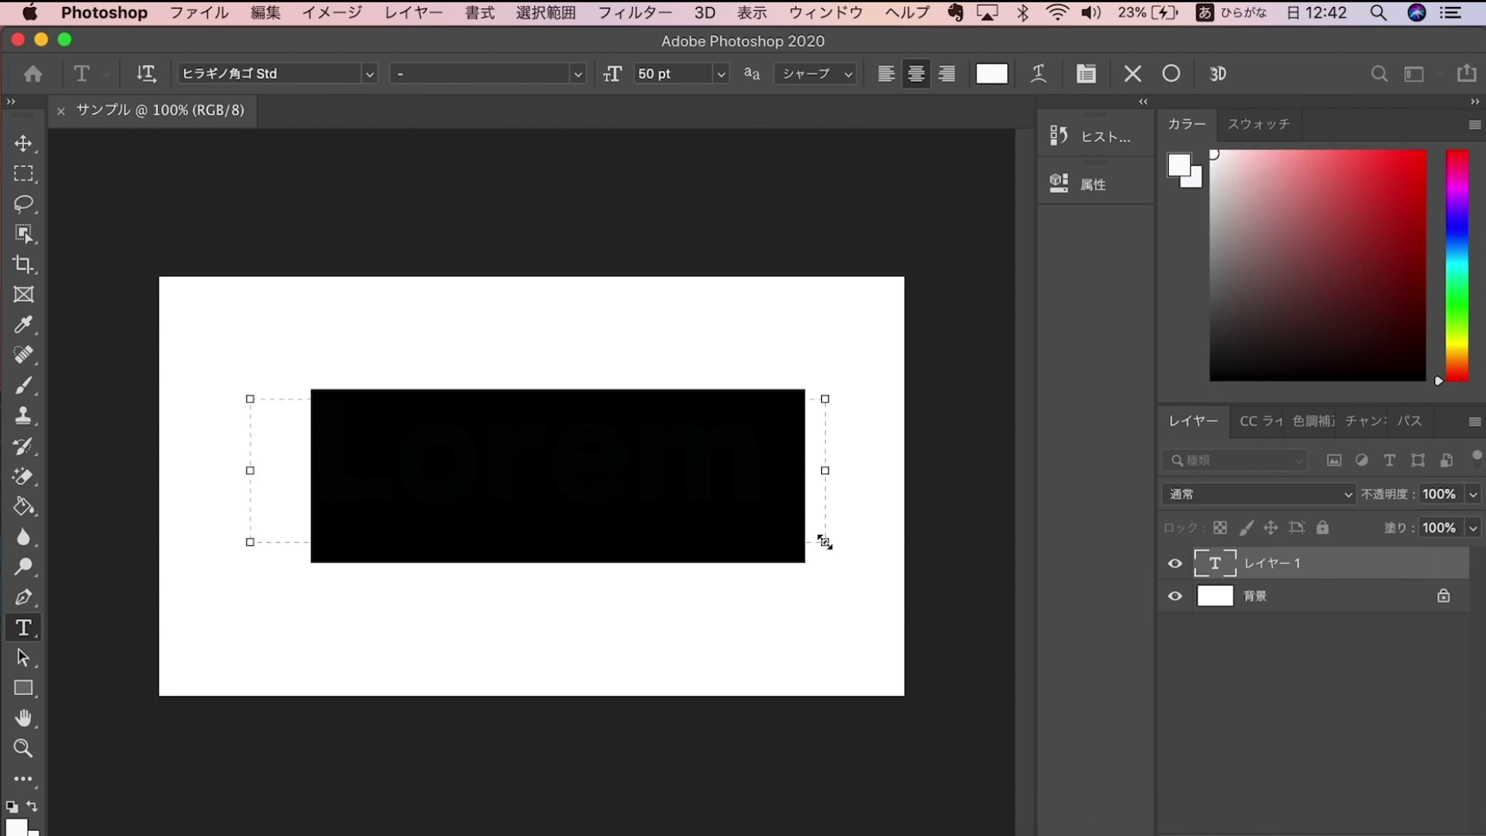
Select the placeholder text and set the text colour to black
{"action": "left_click", "coordinate": [488, 439]}
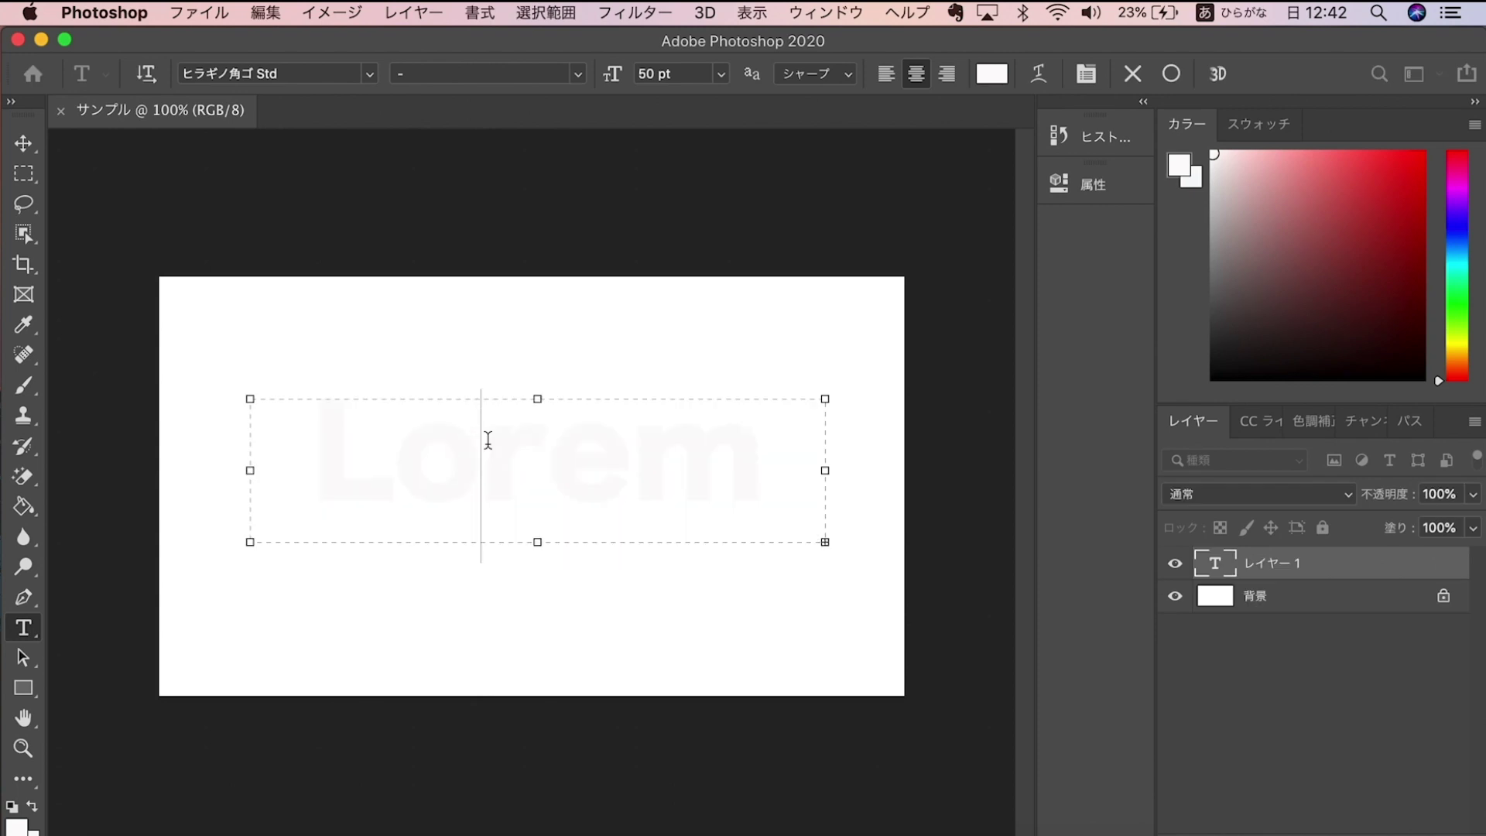
{"action": "double_click", "coordinate": [427, 468]}
{"action": "left_click", "coordinate": [17, 826]}
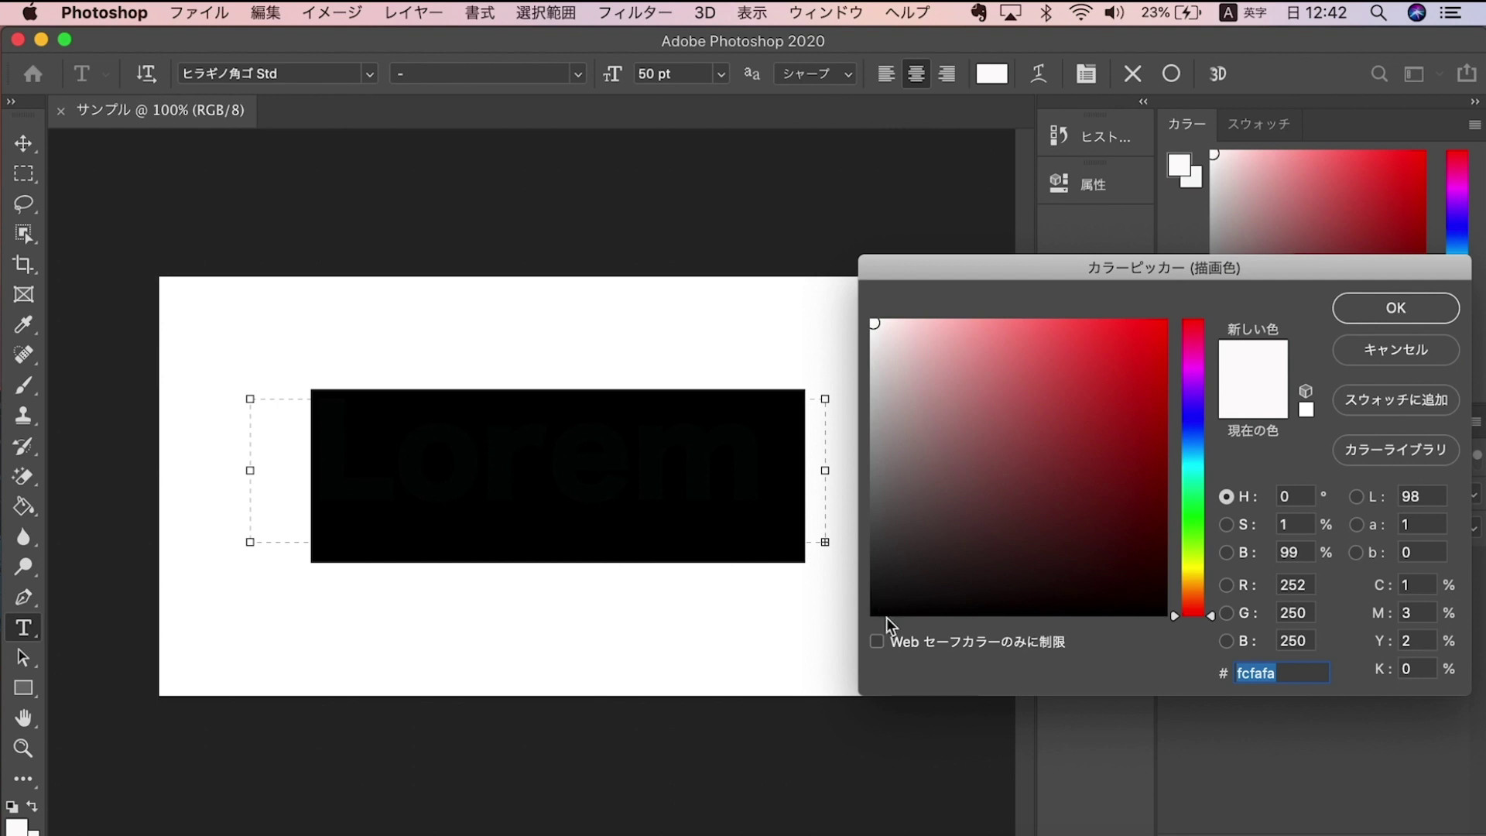
{"action": "left_click", "coordinate": [876, 611]}
{"action": "left_click", "coordinate": [1385, 307]}
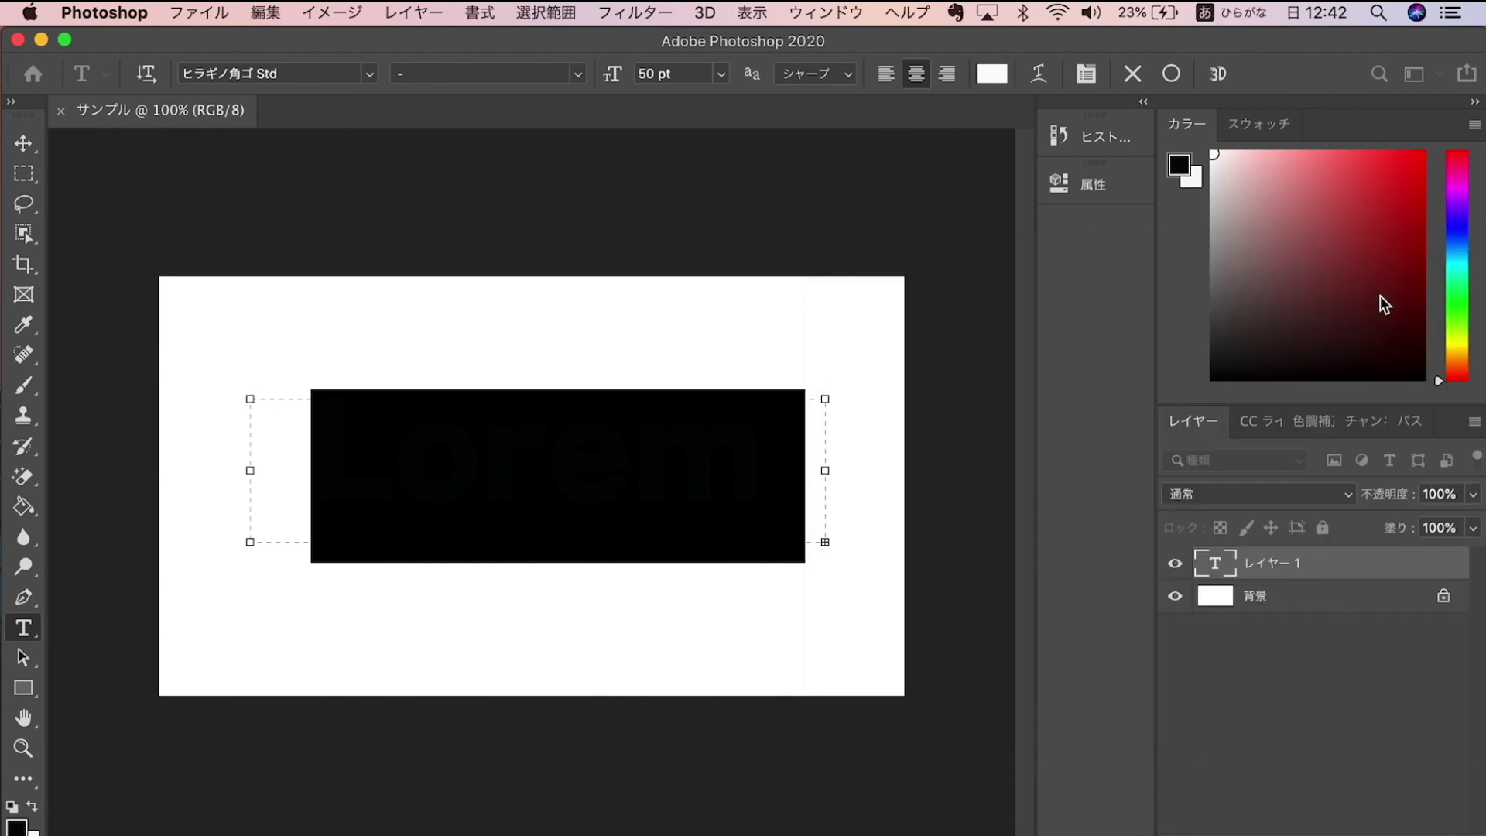
Replace Lorem with 'Photoshop' at 30 pt, shrink the text box, and commit
{"action": "left_click", "coordinate": [424, 464]}
{"action": "double_click", "coordinate": [424, 464]}
{"action": "key", "text": "BackSpace"}
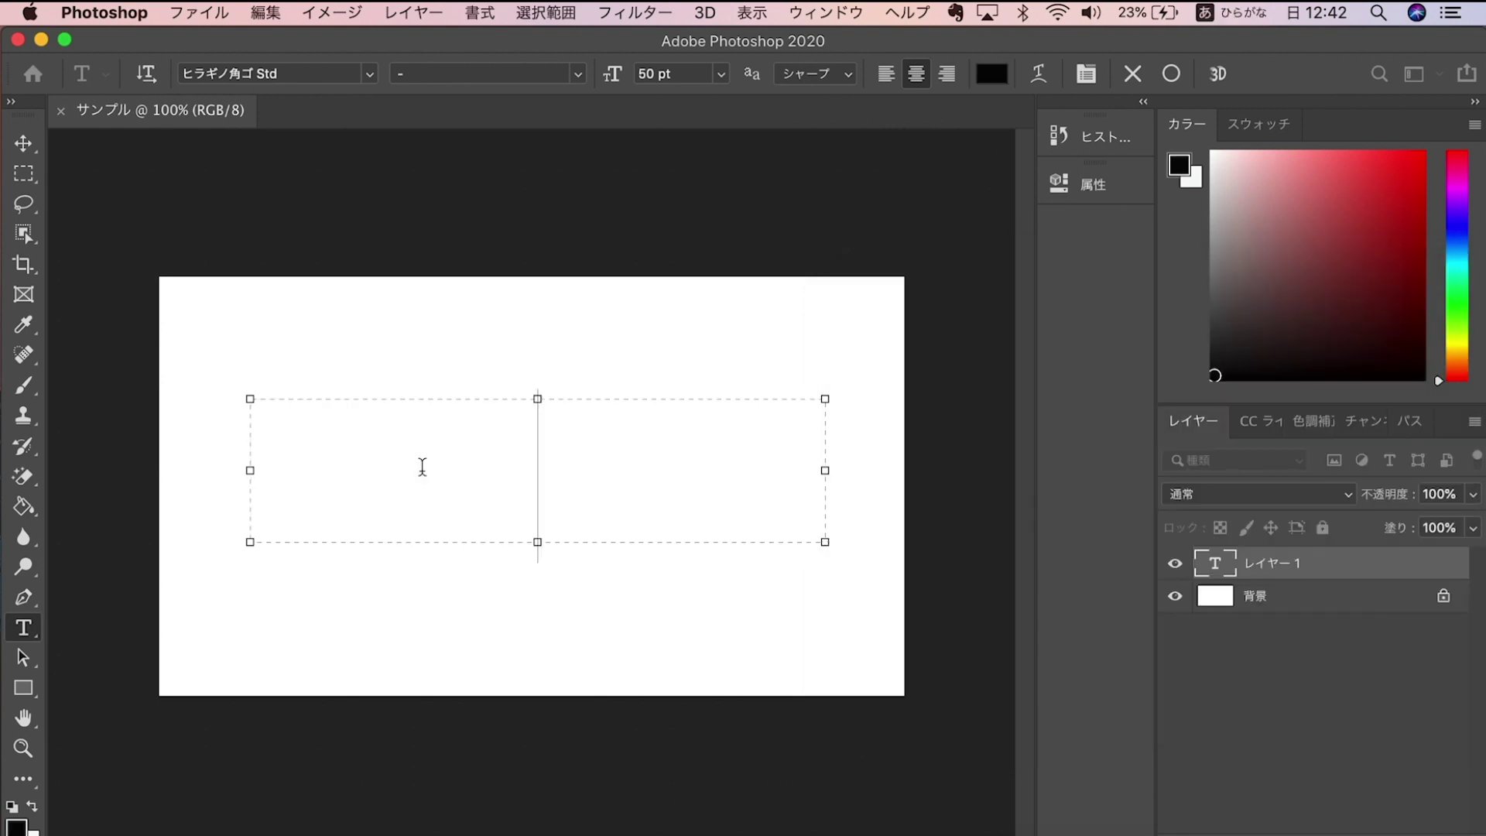
{"action": "left_click", "coordinate": [688, 75]}
{"action": "type", "text": "30"}
{"action": "key", "text": "Return"}
{"action": "type", "text": "ふ"}
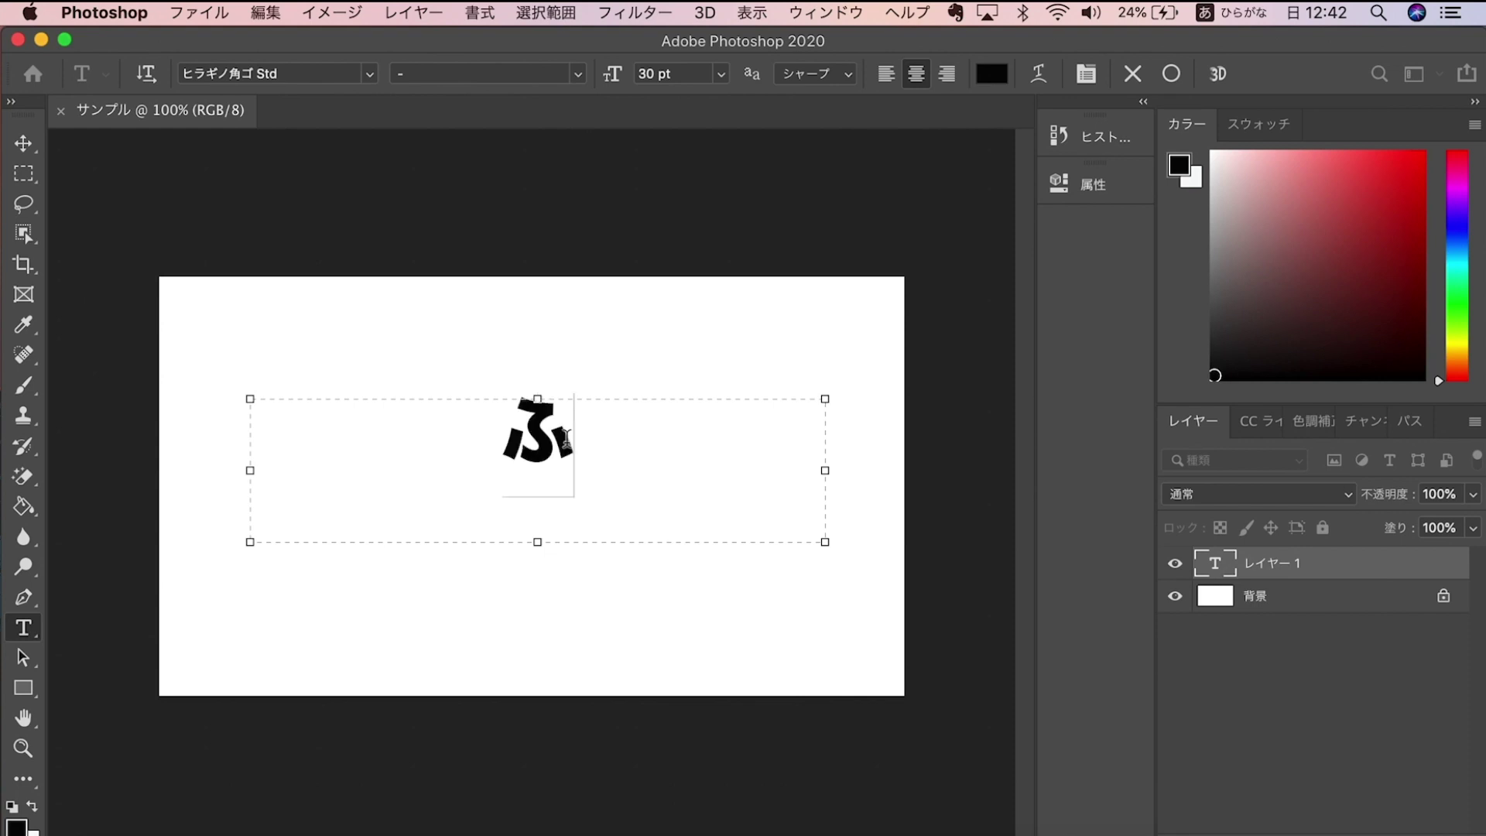
{"action": "type", "text": "xotoshixyoxtupu"}
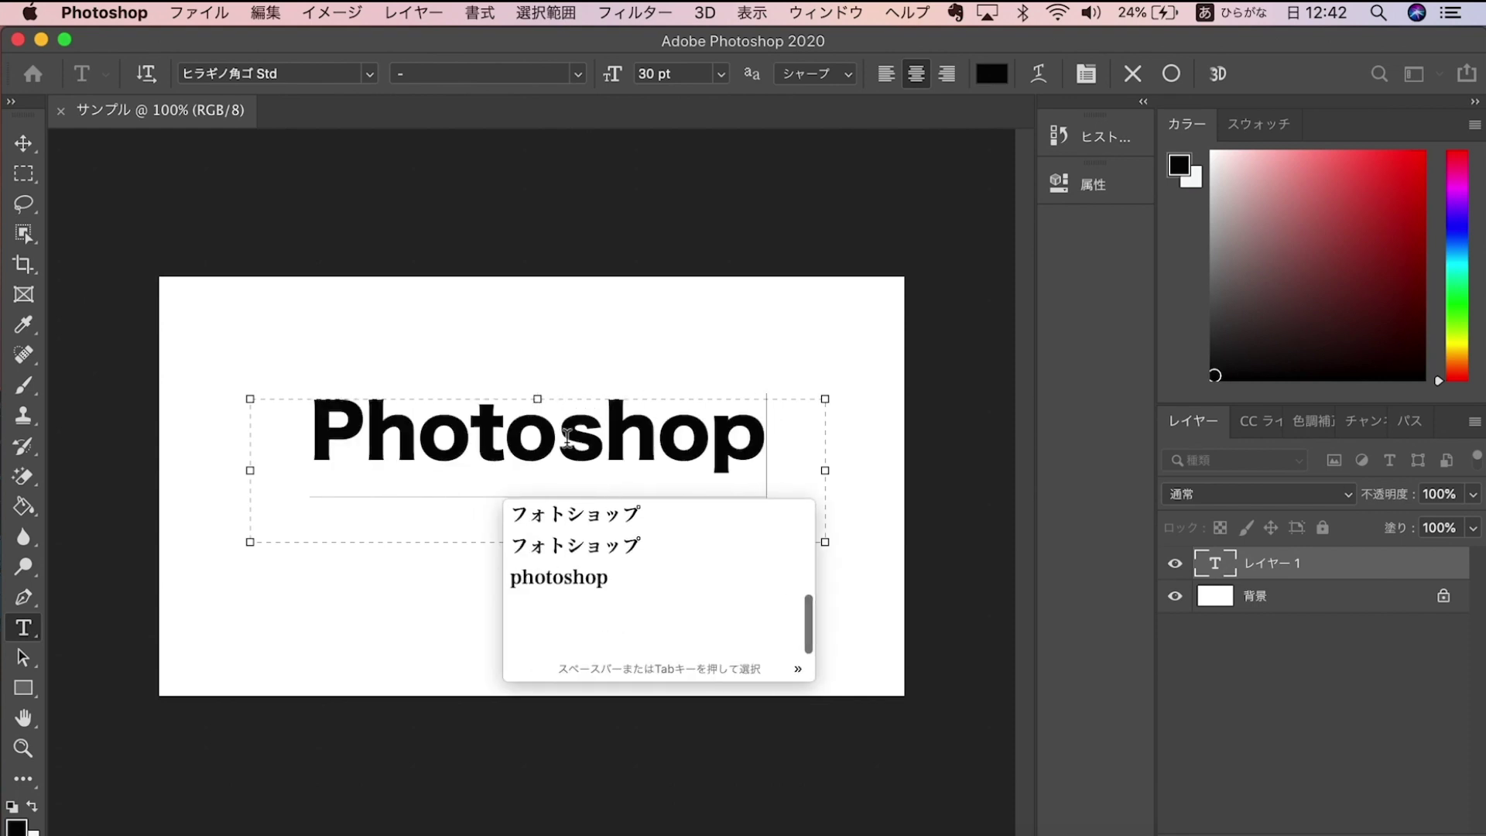
{"action": "key", "text": "Return"}
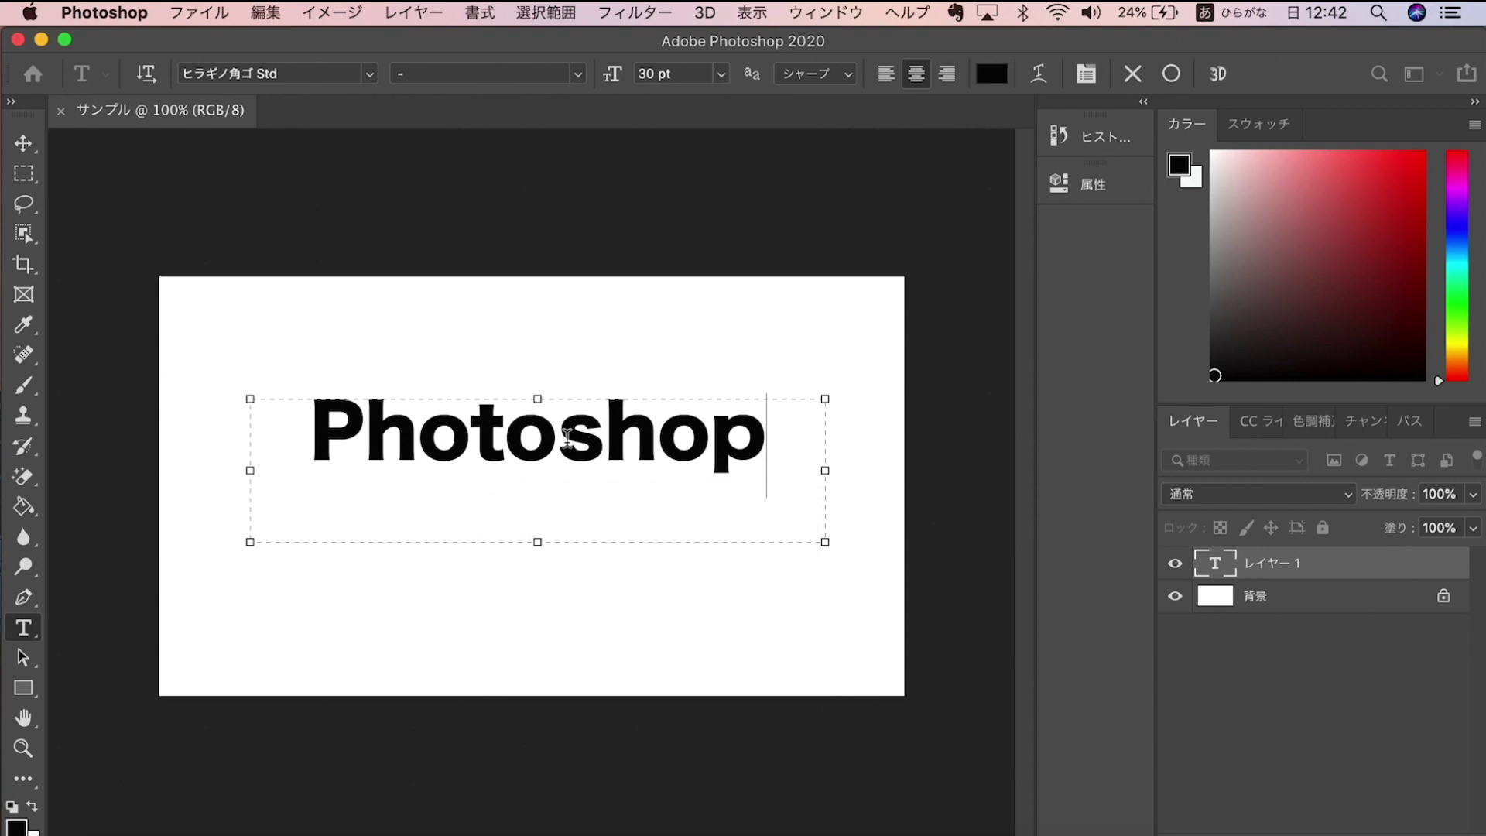
{"action": "left_click_drag", "start_coordinate": [537, 542], "coordinate": [538, 486]}
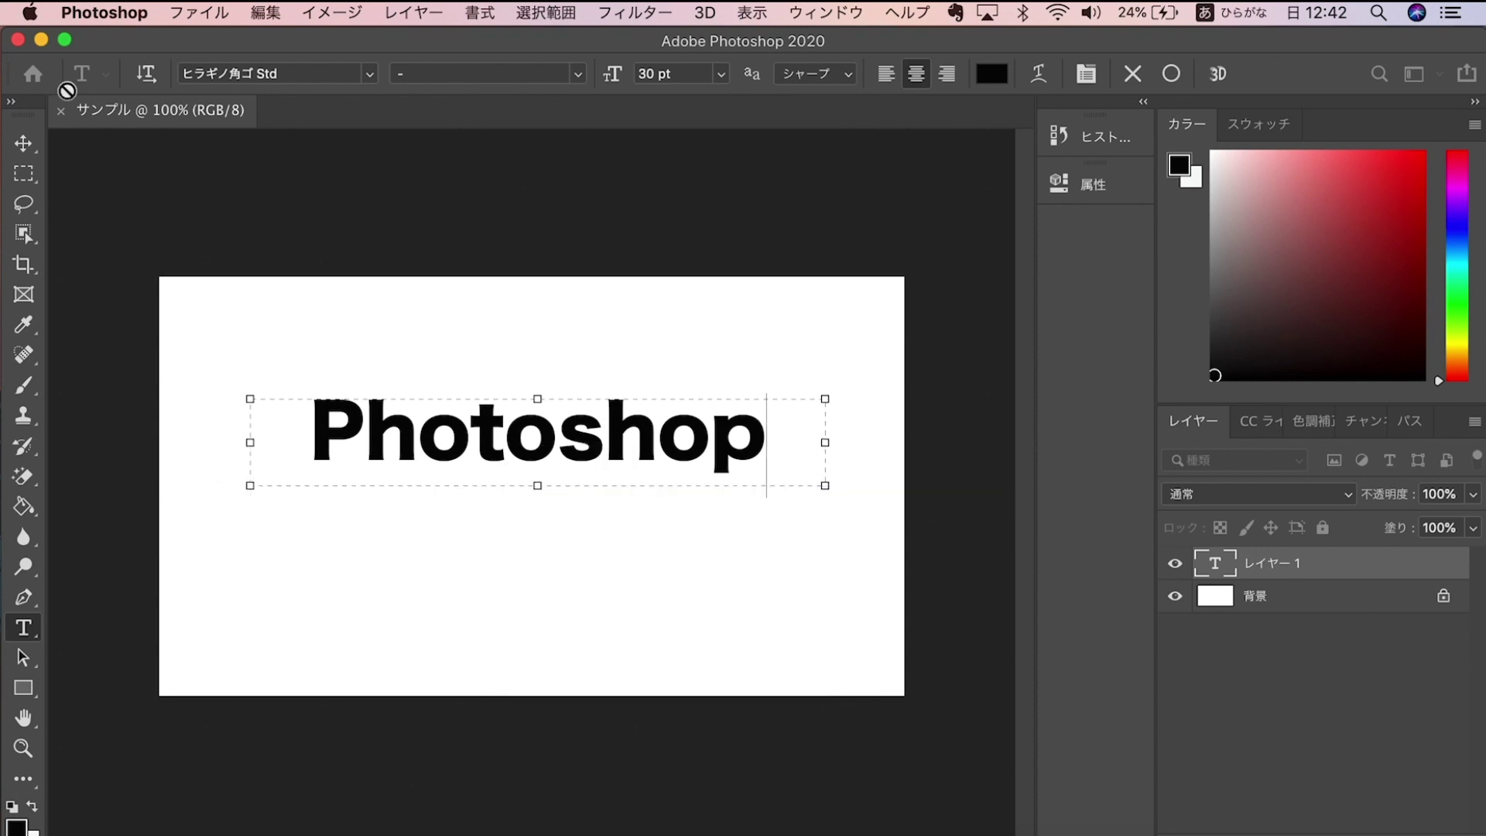
{"action": "left_click", "coordinate": [23, 143]}
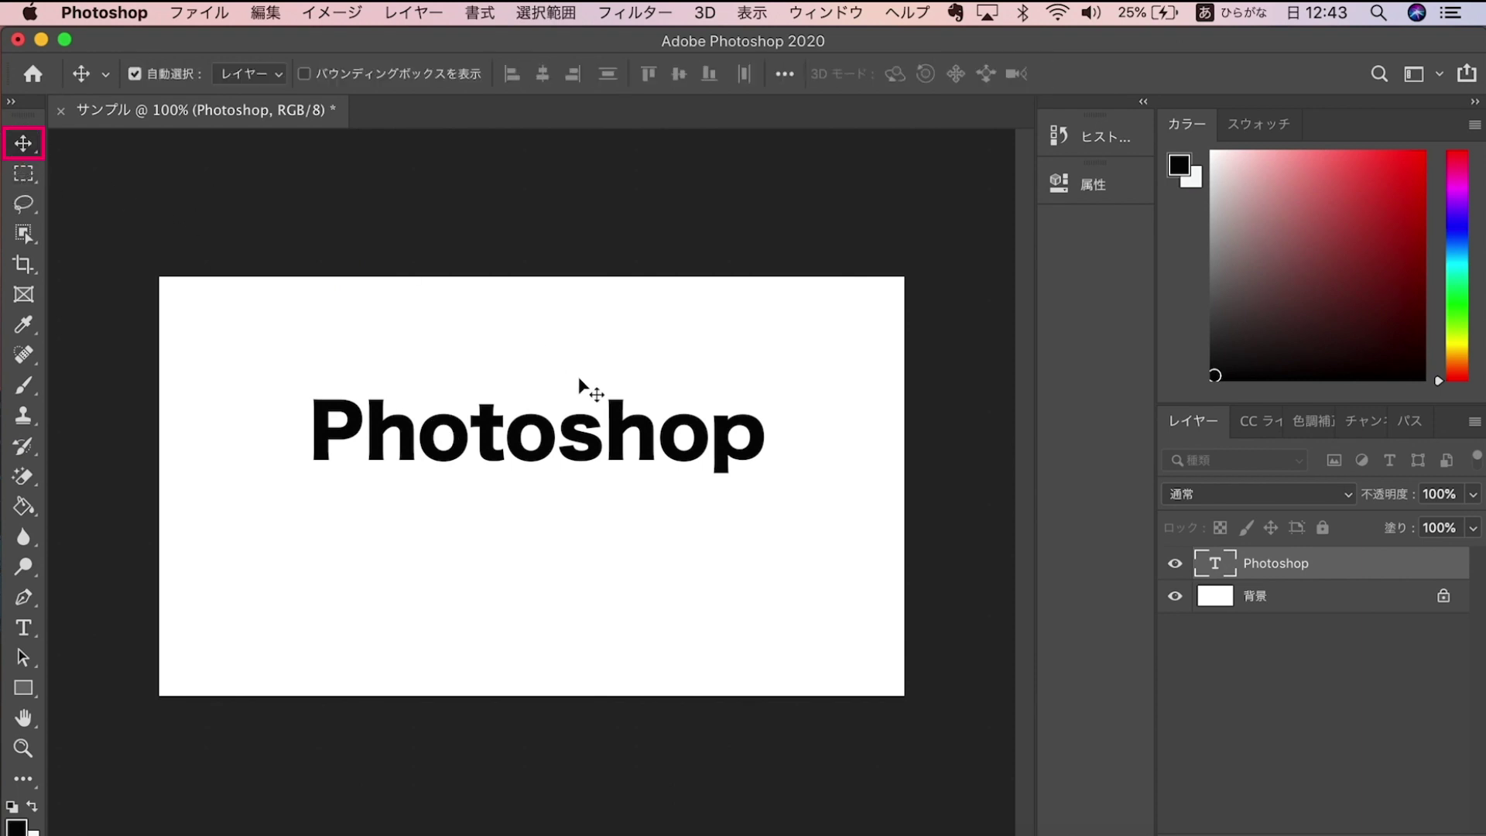
Try rotating the title about nine degrees, then undo and cancel the rotation
{"action": "mouse_move", "coordinate": [579, 379]}
{"action": "left_mouse_down"}
{"action": "mouse_move", "coordinate": [579, 318]}
{"action": "mouse_move", "coordinate": [590, 481]}
{"action": "left_mouse_up"}
{"action": "left_click", "coordinate": [24, 628]}
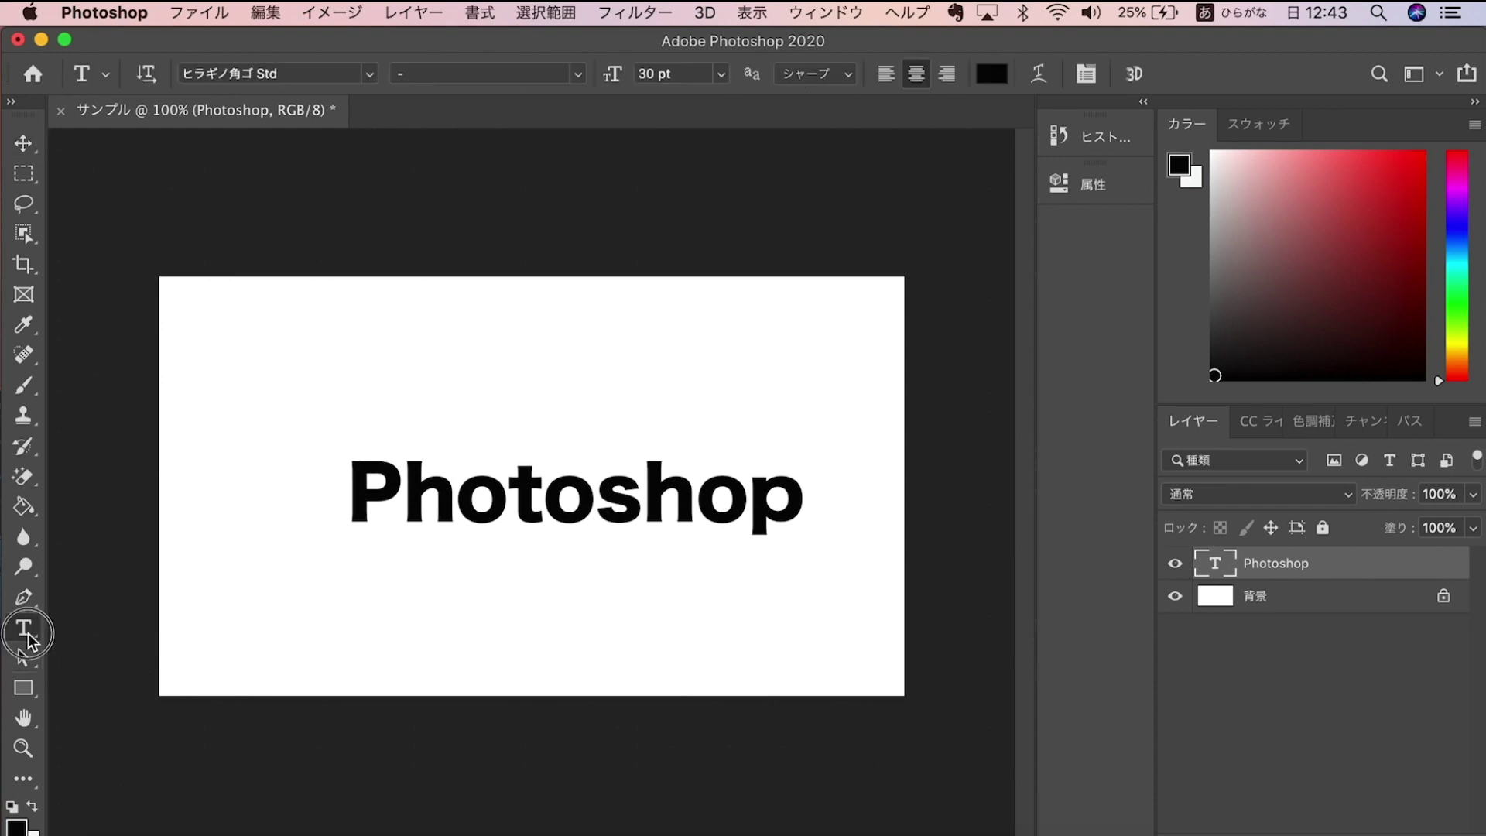
{"action": "left_click", "coordinate": [473, 496]}
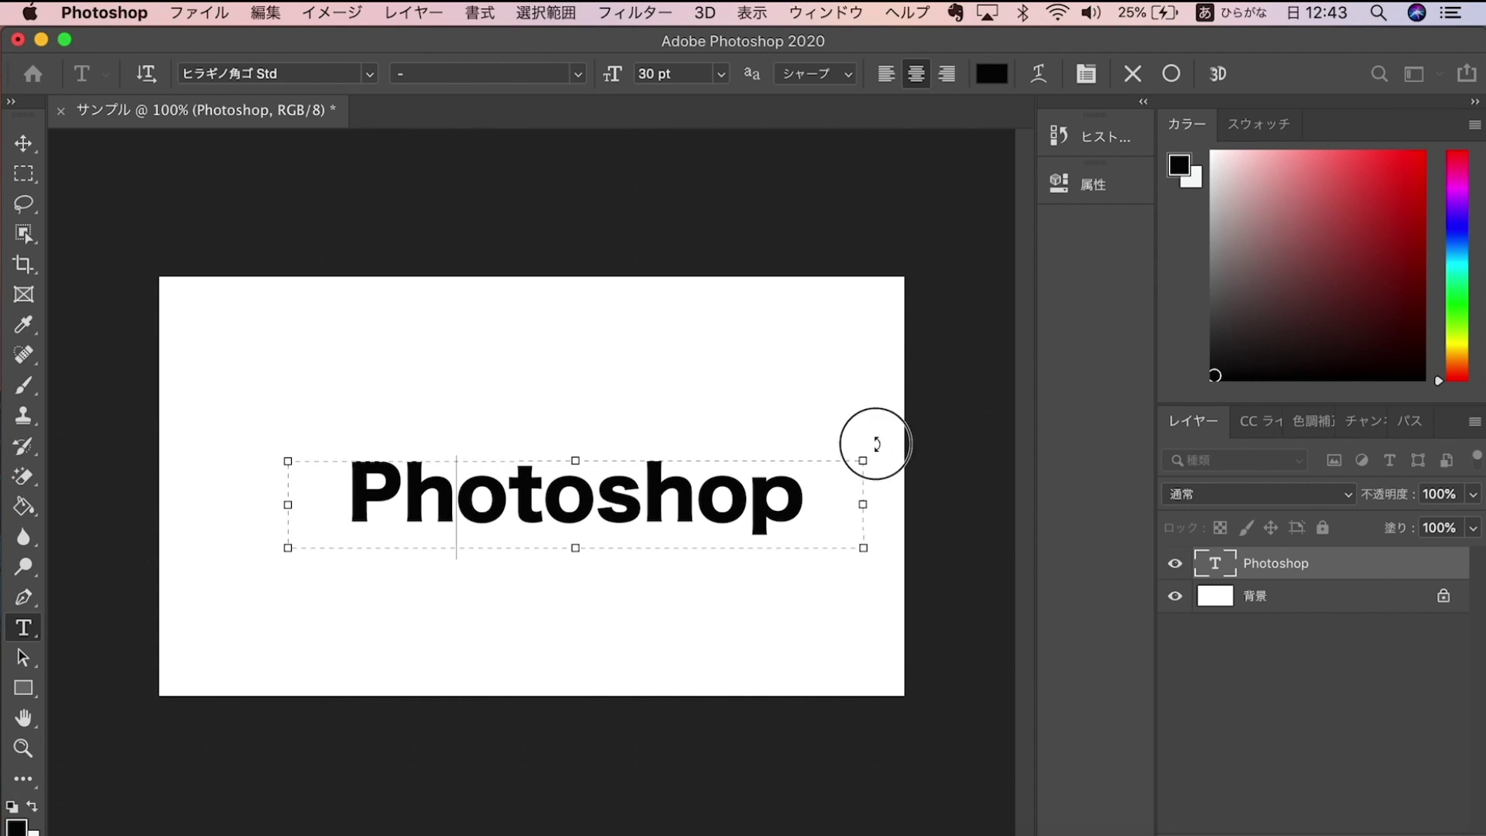
{"action": "mouse_move", "coordinate": [876, 439]}
{"action": "left_mouse_down"}
{"action": "mouse_move", "coordinate": [916, 491]}
{"action": "mouse_move", "coordinate": [883, 372]}
{"action": "left_mouse_up"}
{"action": "key", "text": "ctrl+z"}
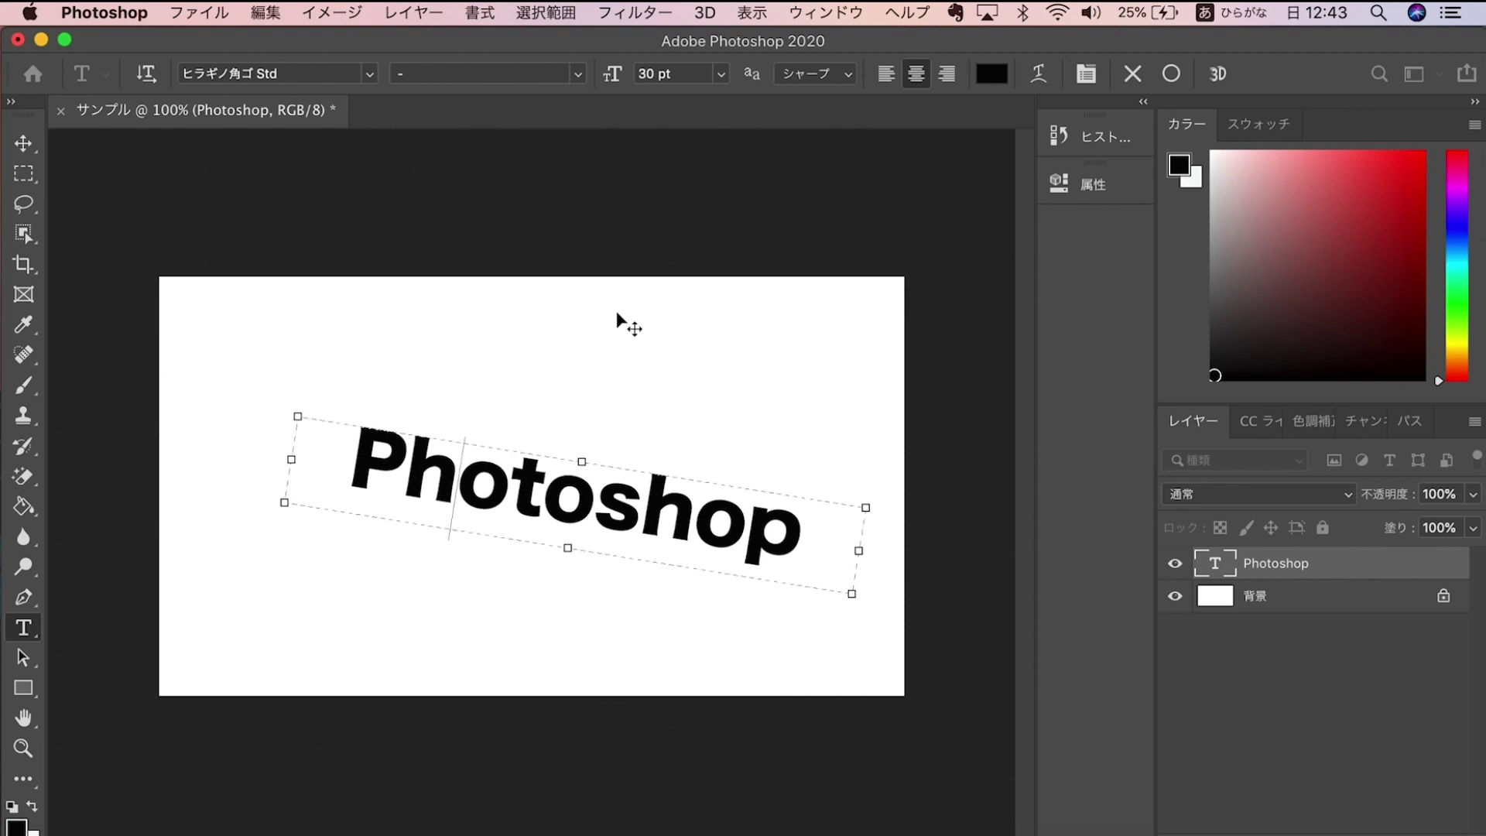
{"action": "key", "text": "Escape"}
Move the Photoshop title up near the top centre of the canvas
{"action": "key", "text": "v"}
{"action": "left_click", "coordinate": [568, 500]}
{"action": "left_click_drag", "start_coordinate": [569, 500], "coordinate": [526, 370]}
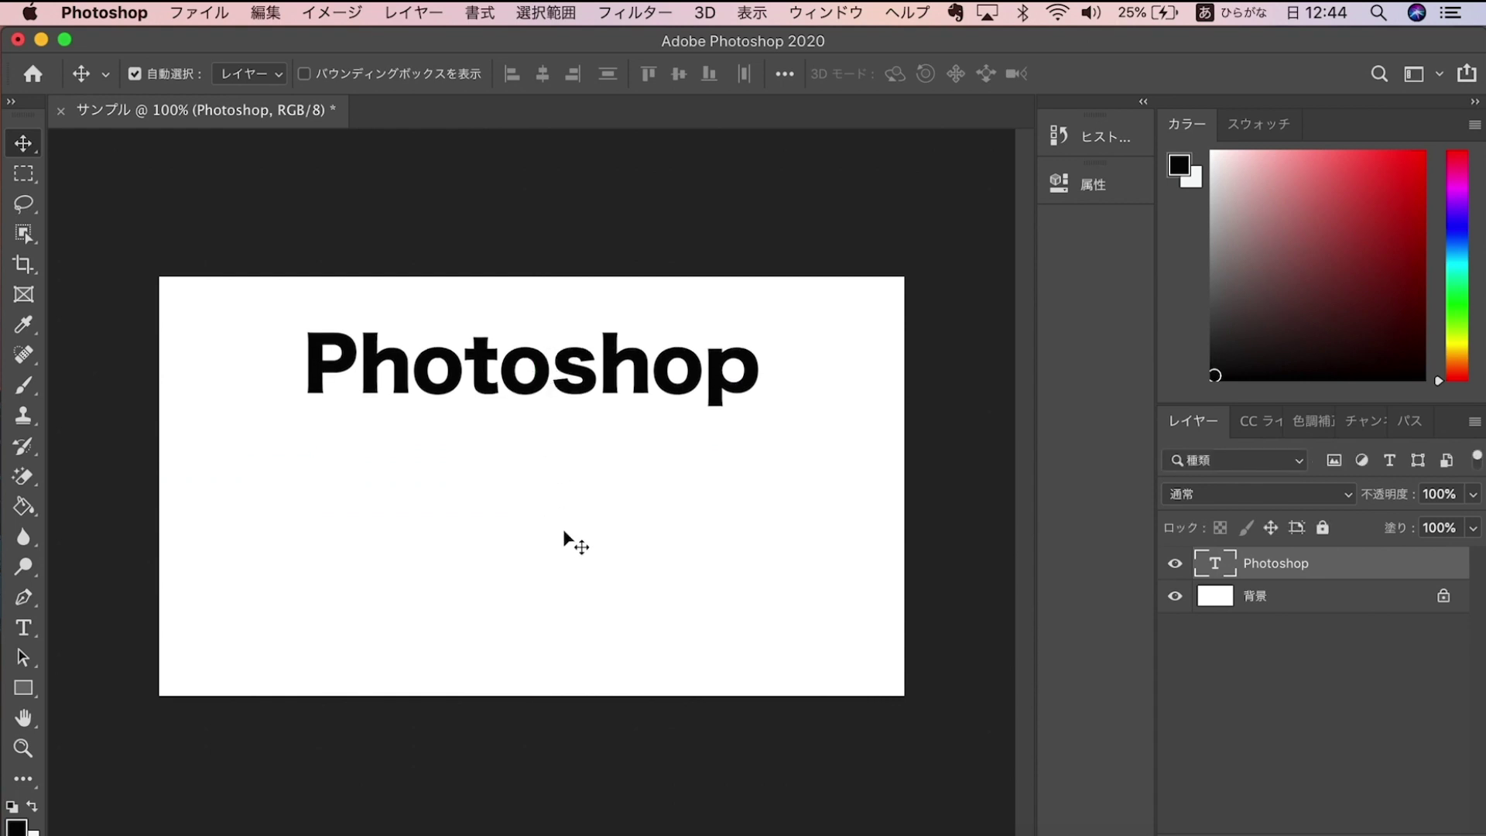
{"action": "left_click", "coordinate": [524, 385]}
{"action": "left_click", "coordinate": [30, 629]}
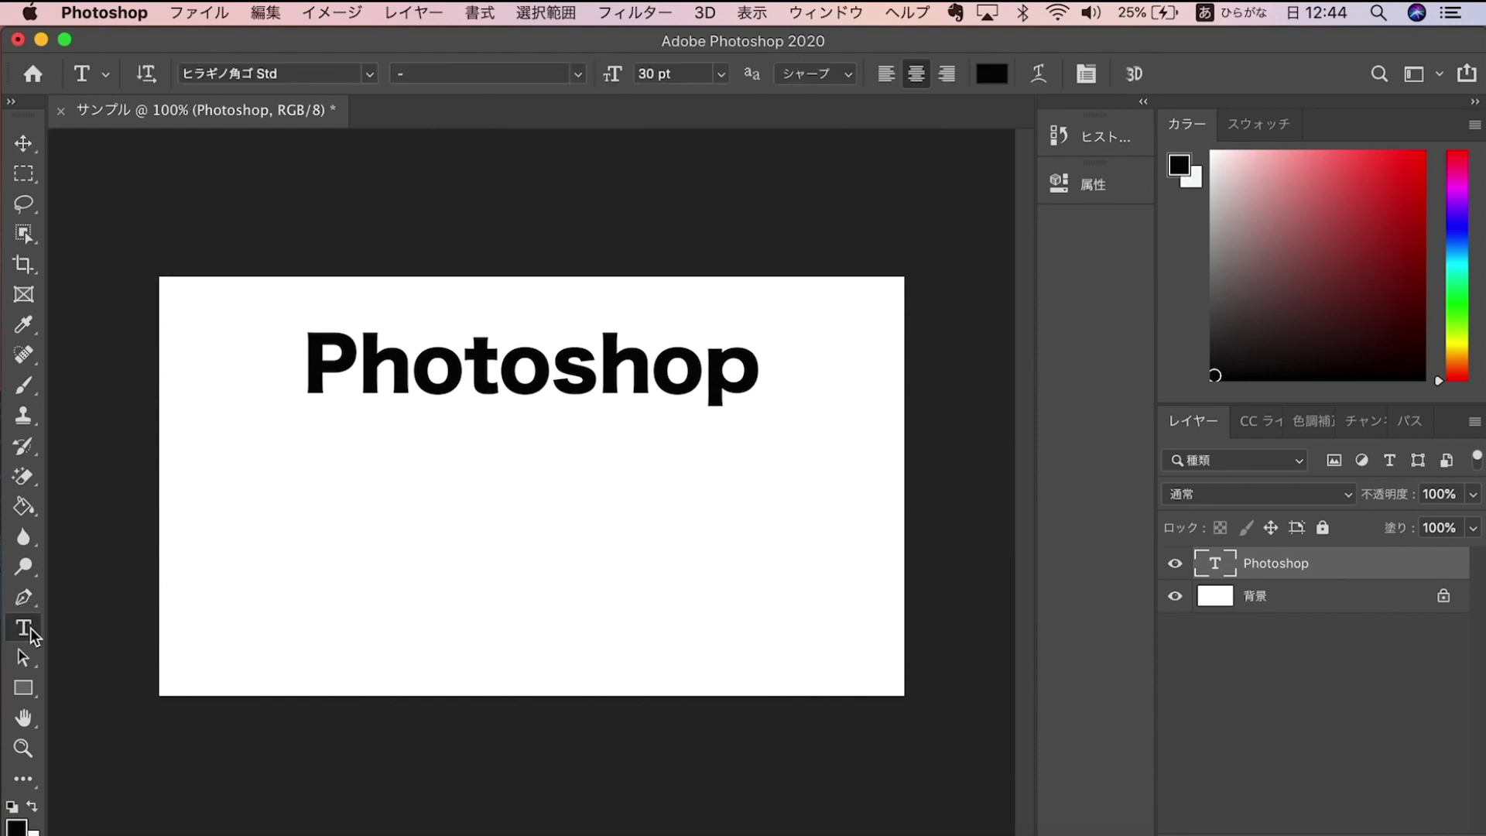
{"action": "left_click", "coordinate": [469, 381]}
{"action": "left_click_drag", "start_coordinate": [469, 381], "coordinate": [265, 360]}
{"action": "left_click", "coordinate": [554, 378]}
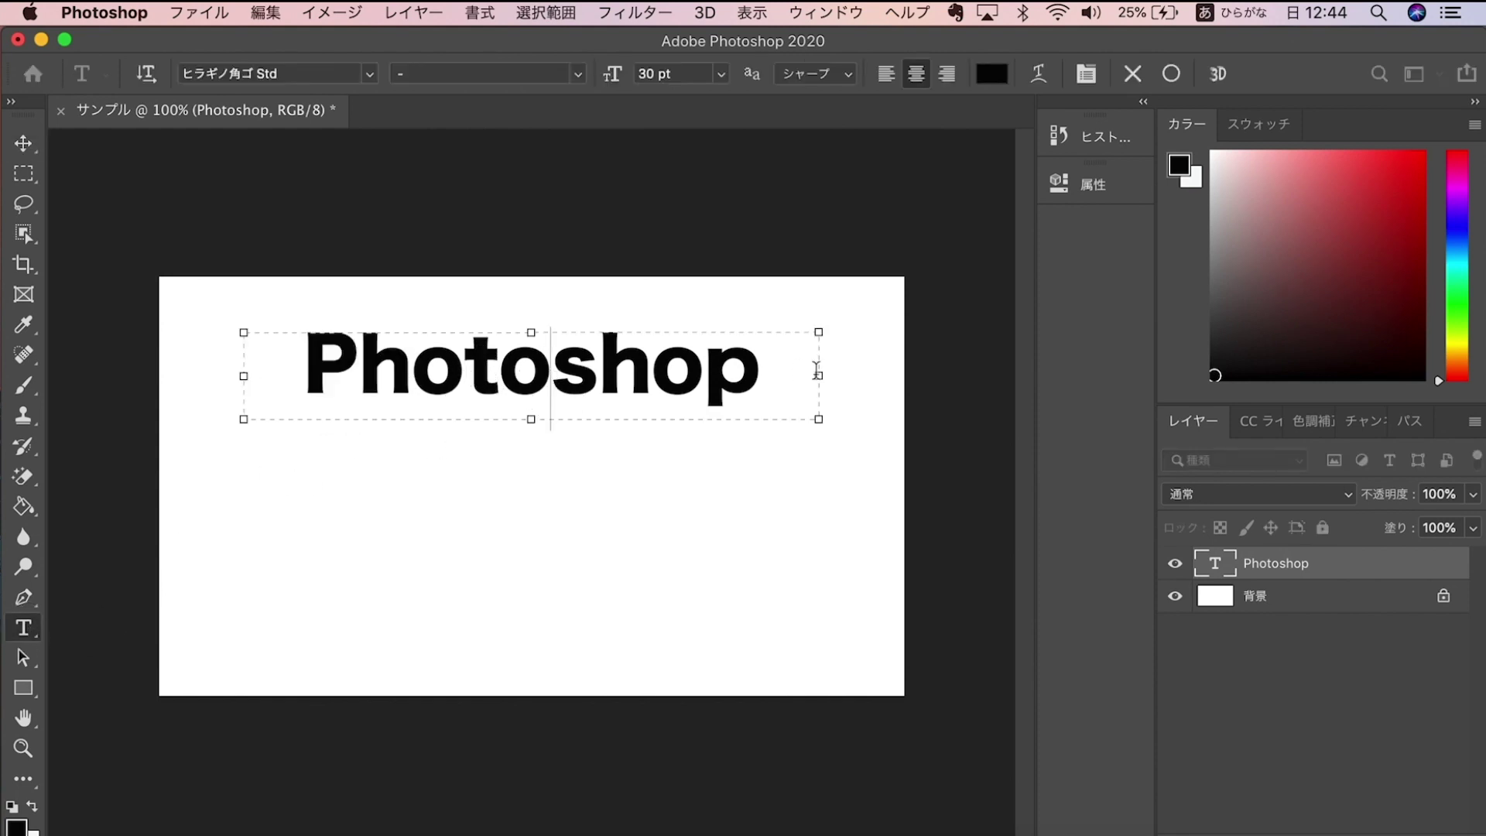
{"action": "double_click", "coordinate": [535, 377]}
{"action": "left_click", "coordinate": [367, 75]}
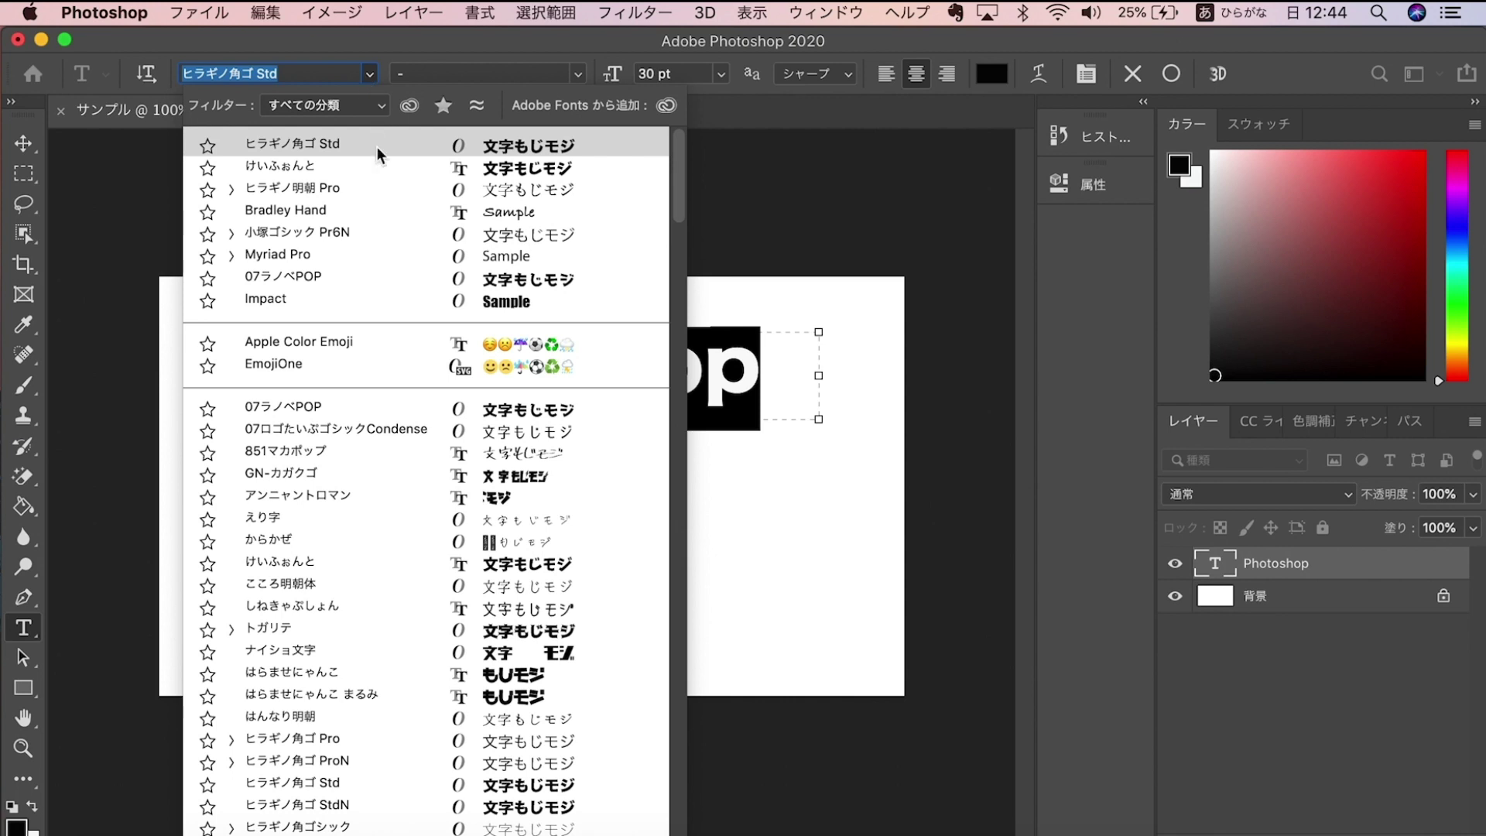
{"action": "left_click", "coordinate": [383, 188]}
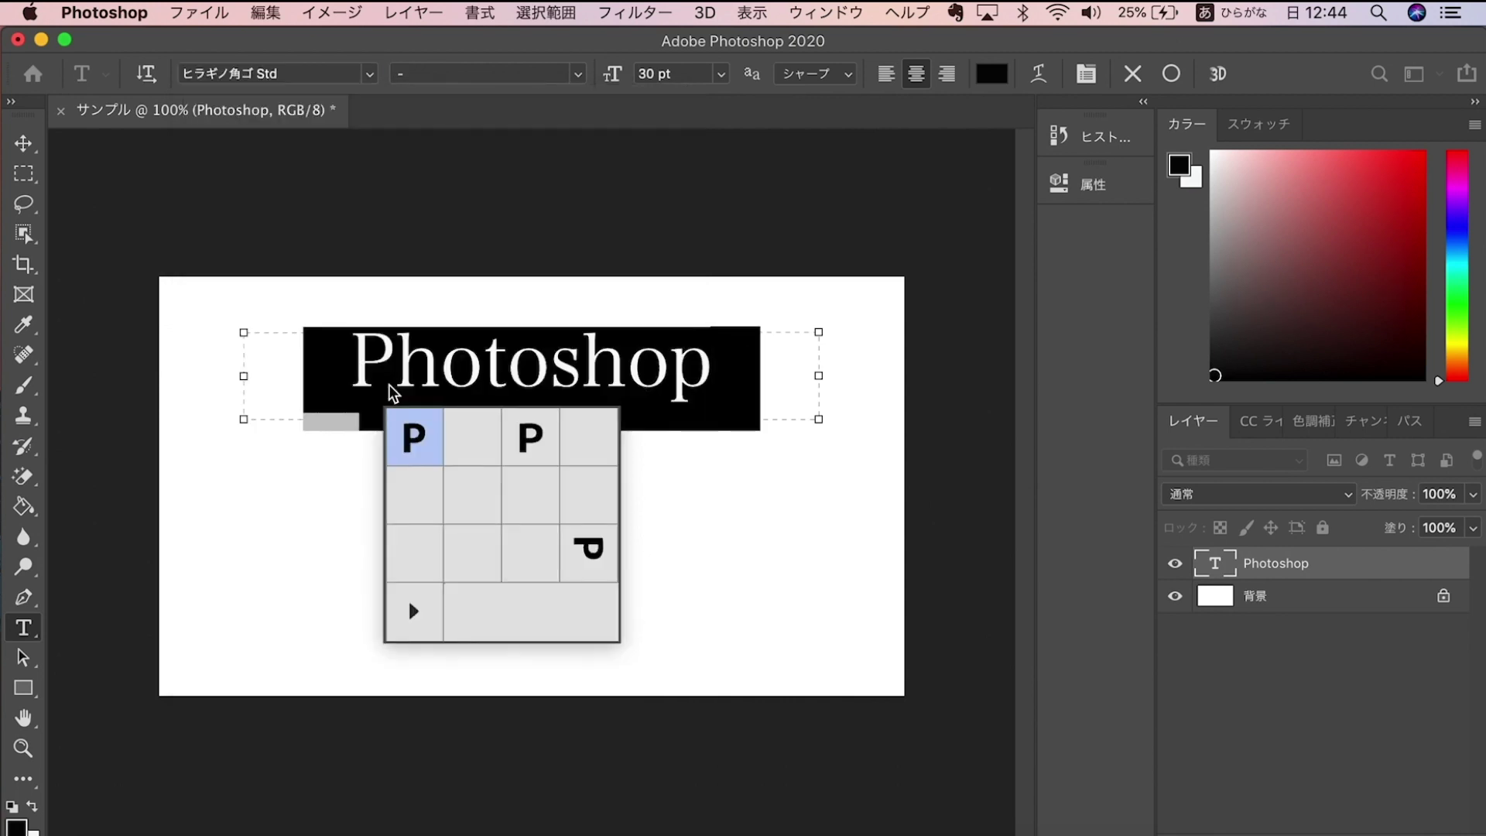
{"action": "left_click", "coordinate": [369, 75]}
{"action": "key", "text": "Escape"}
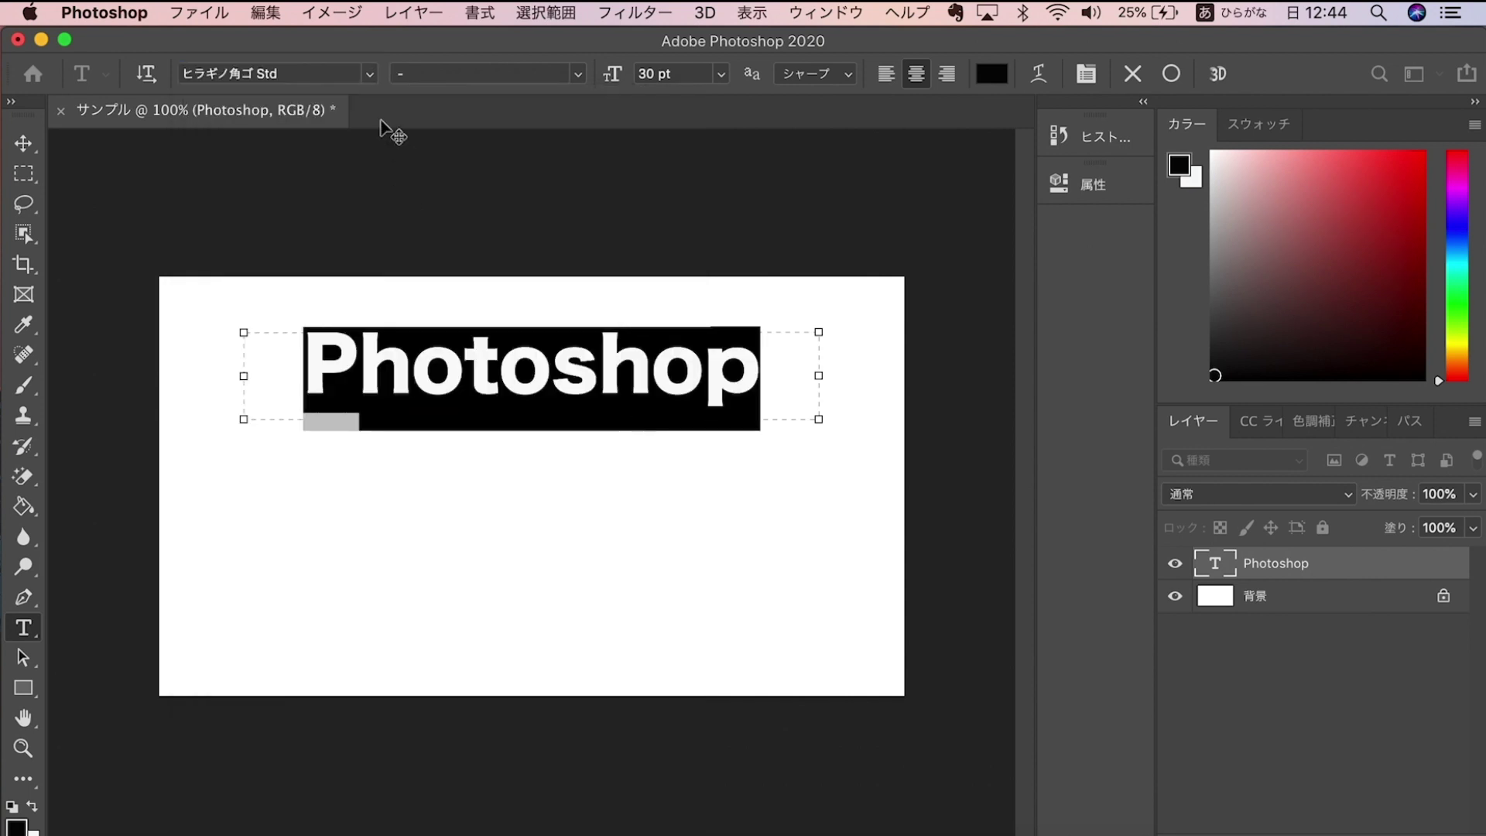
{"action": "left_click", "coordinate": [370, 74]}
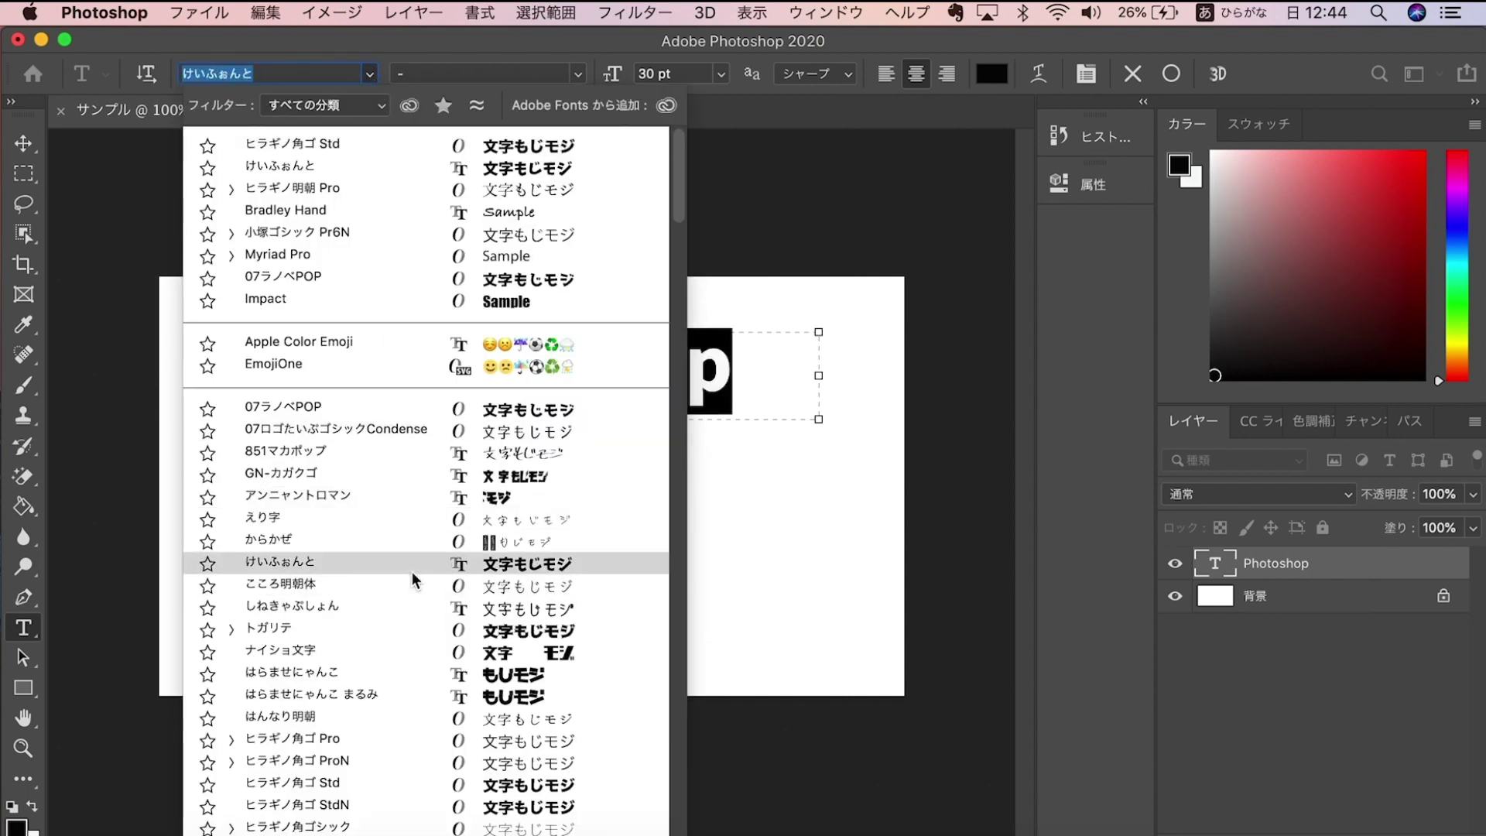
{"action": "scroll", "coordinate": [403, 658], "scroll_direction": "down", "scroll_amount": 10}
{"action": "scroll", "coordinate": [426, 466], "scroll_direction": "down", "scroll_amount": 5}
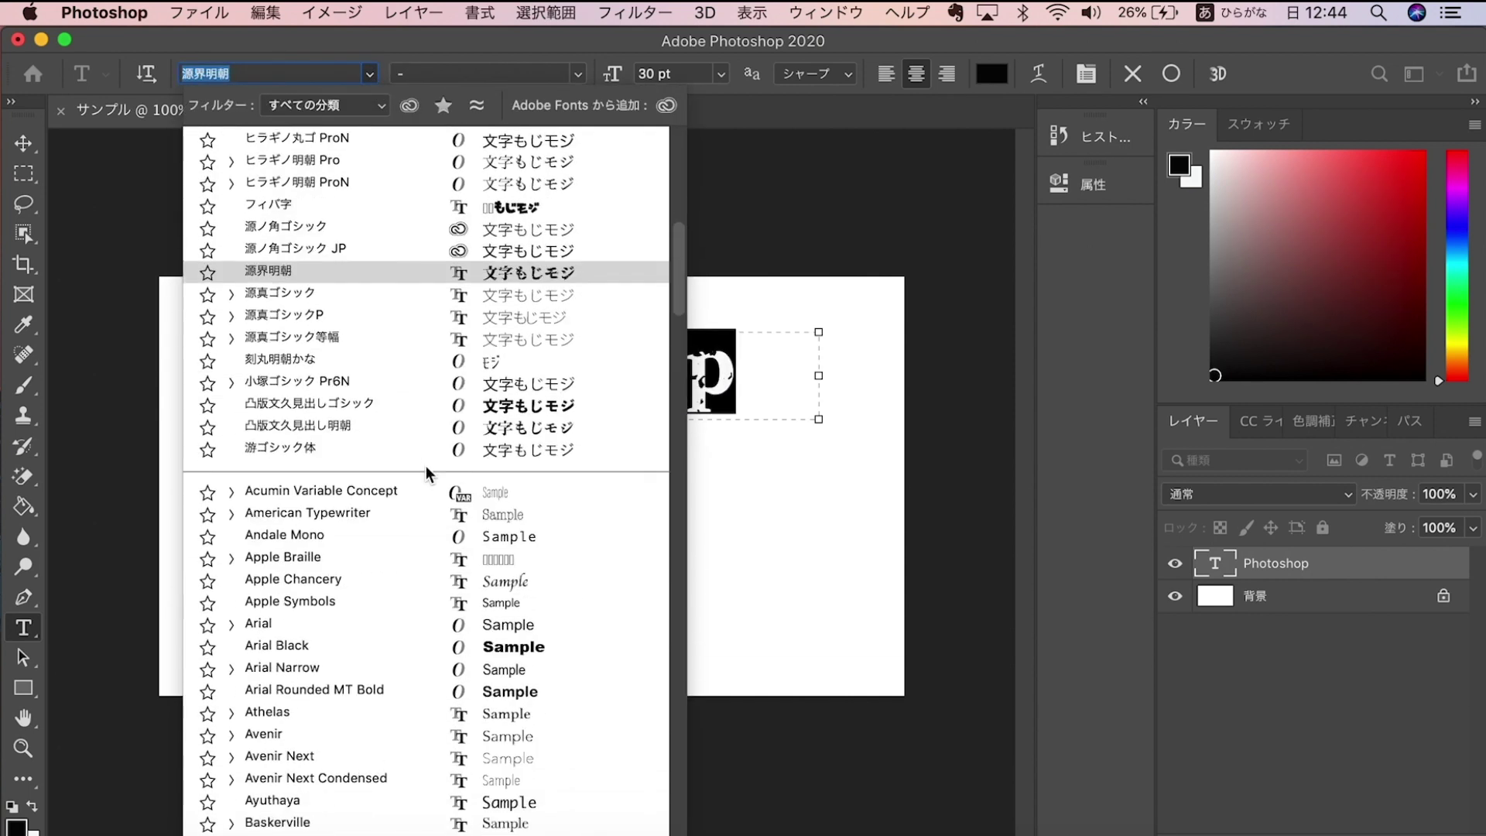
{"action": "scroll", "coordinate": [426, 466], "scroll_direction": "up", "scroll_amount": 1}
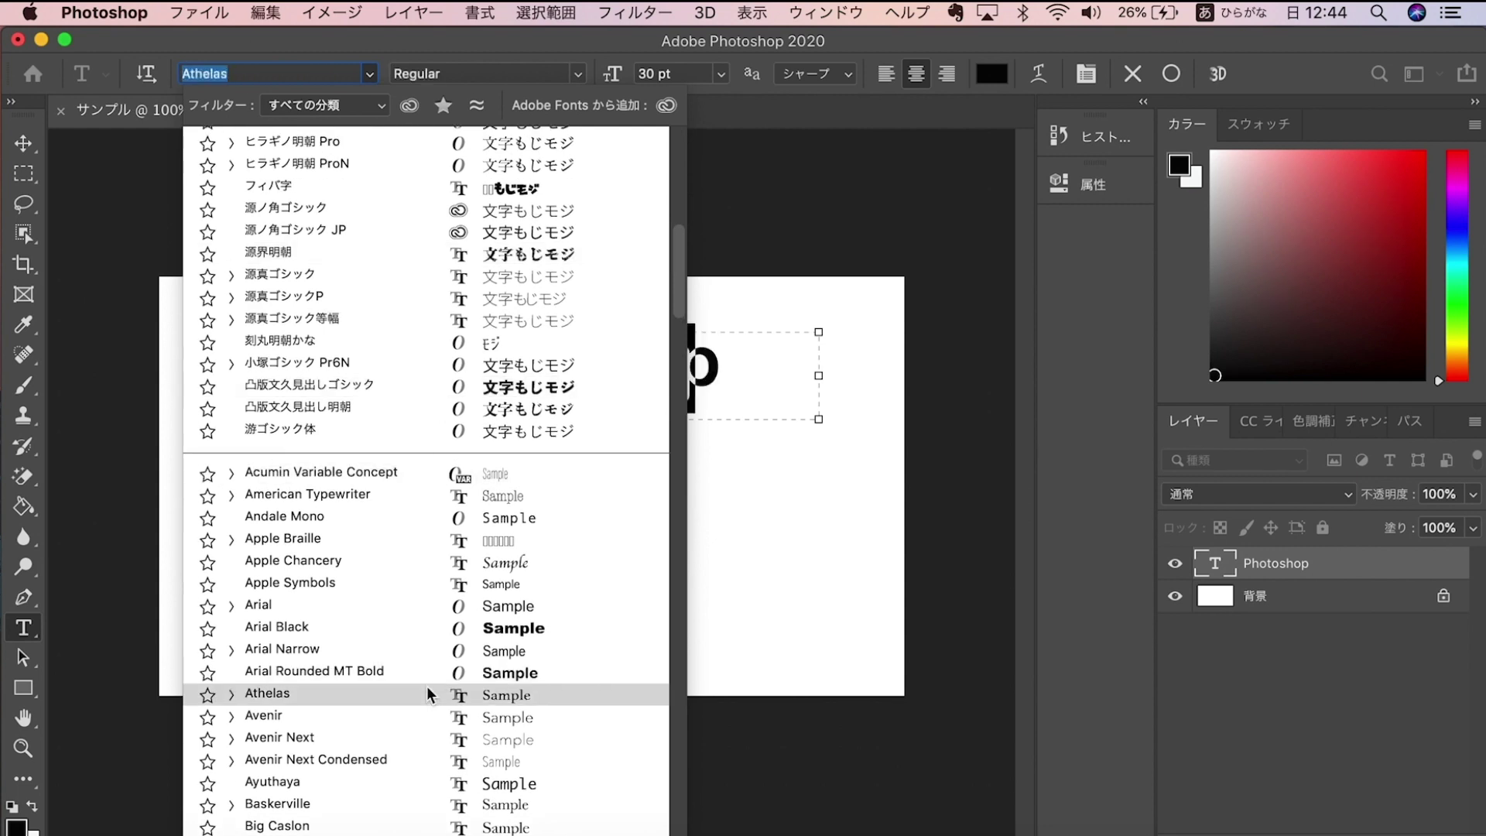
{"action": "scroll", "coordinate": [426, 681], "scroll_direction": "up", "scroll_amount": 10}
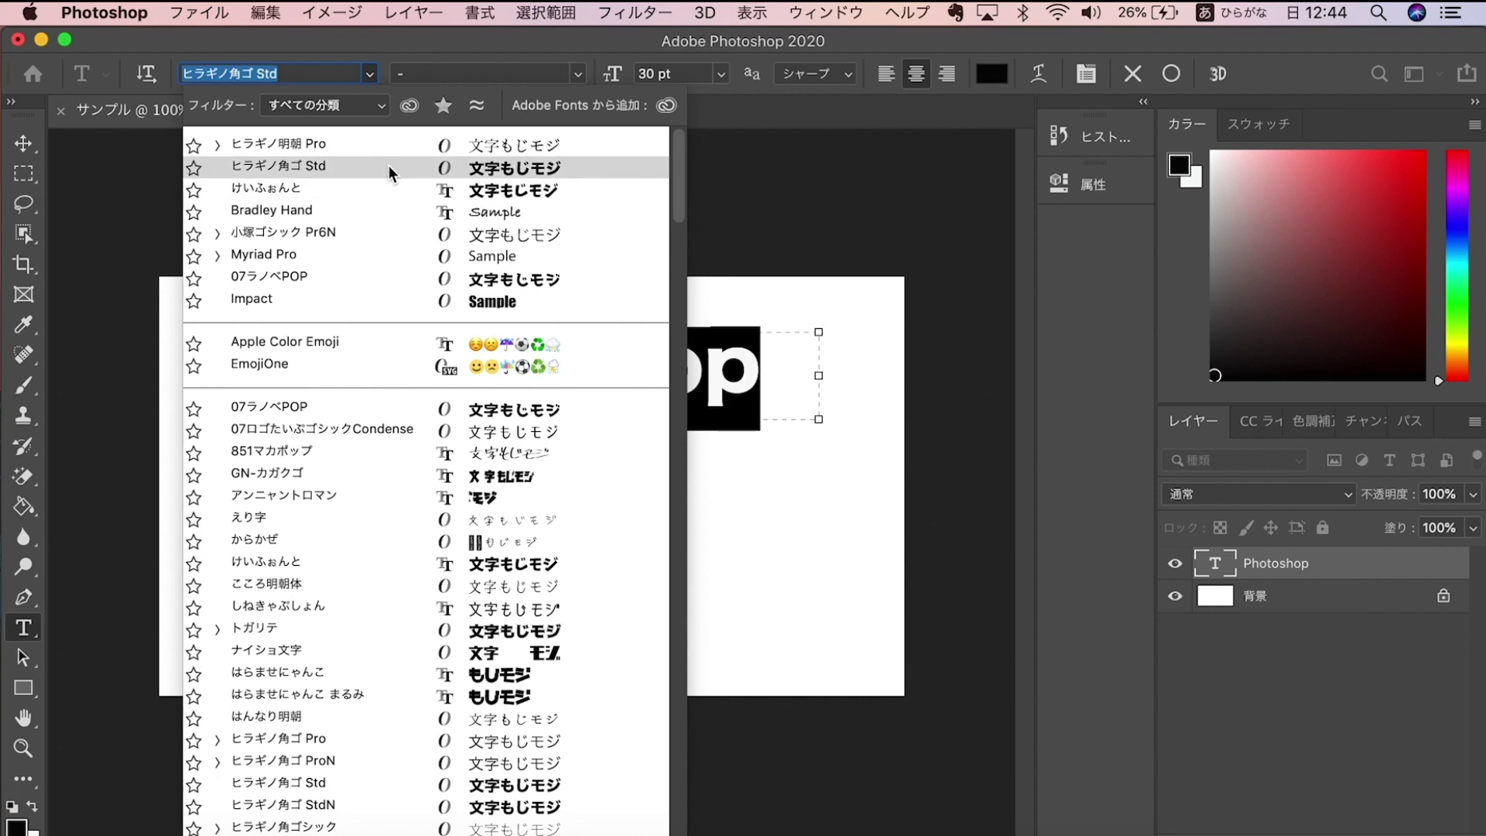
Keep the ヒラギノ角ゴ Std font and select the whole title text for editing
{"action": "left_click", "coordinate": [389, 165]}
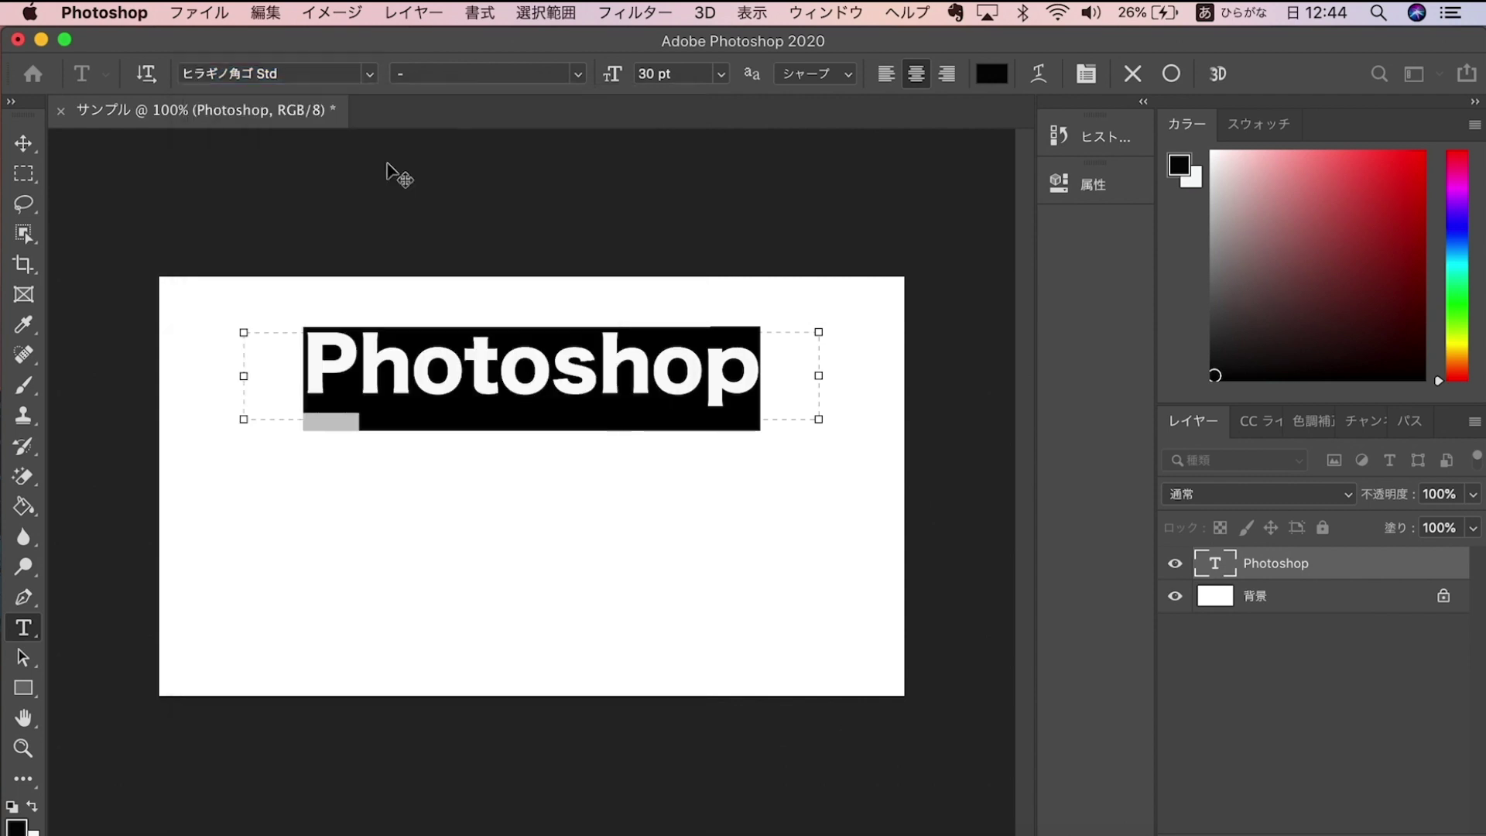
{"action": "left_click", "coordinate": [23, 144]}
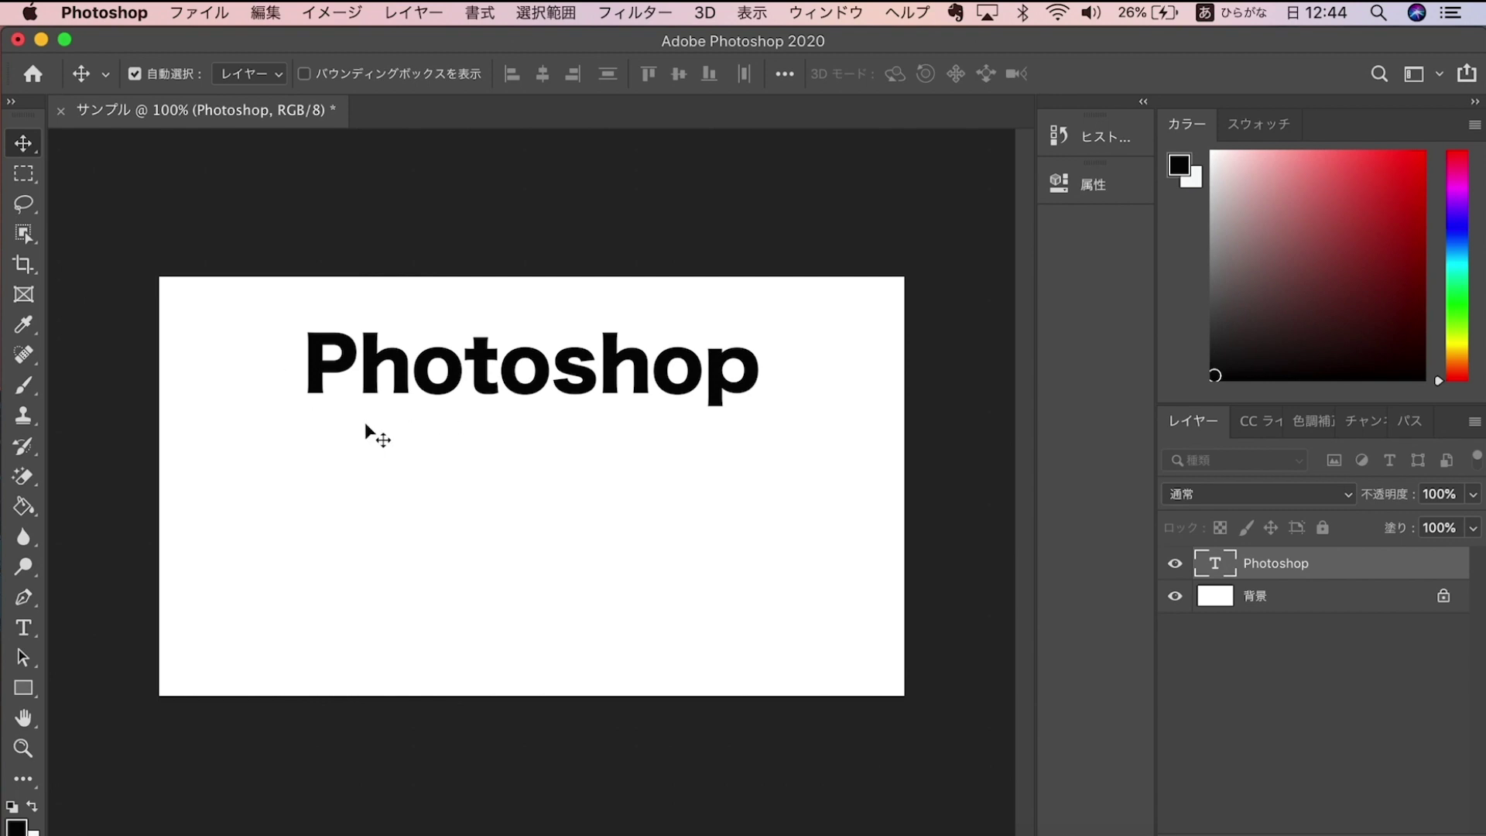
{"action": "left_click", "coordinate": [23, 627]}
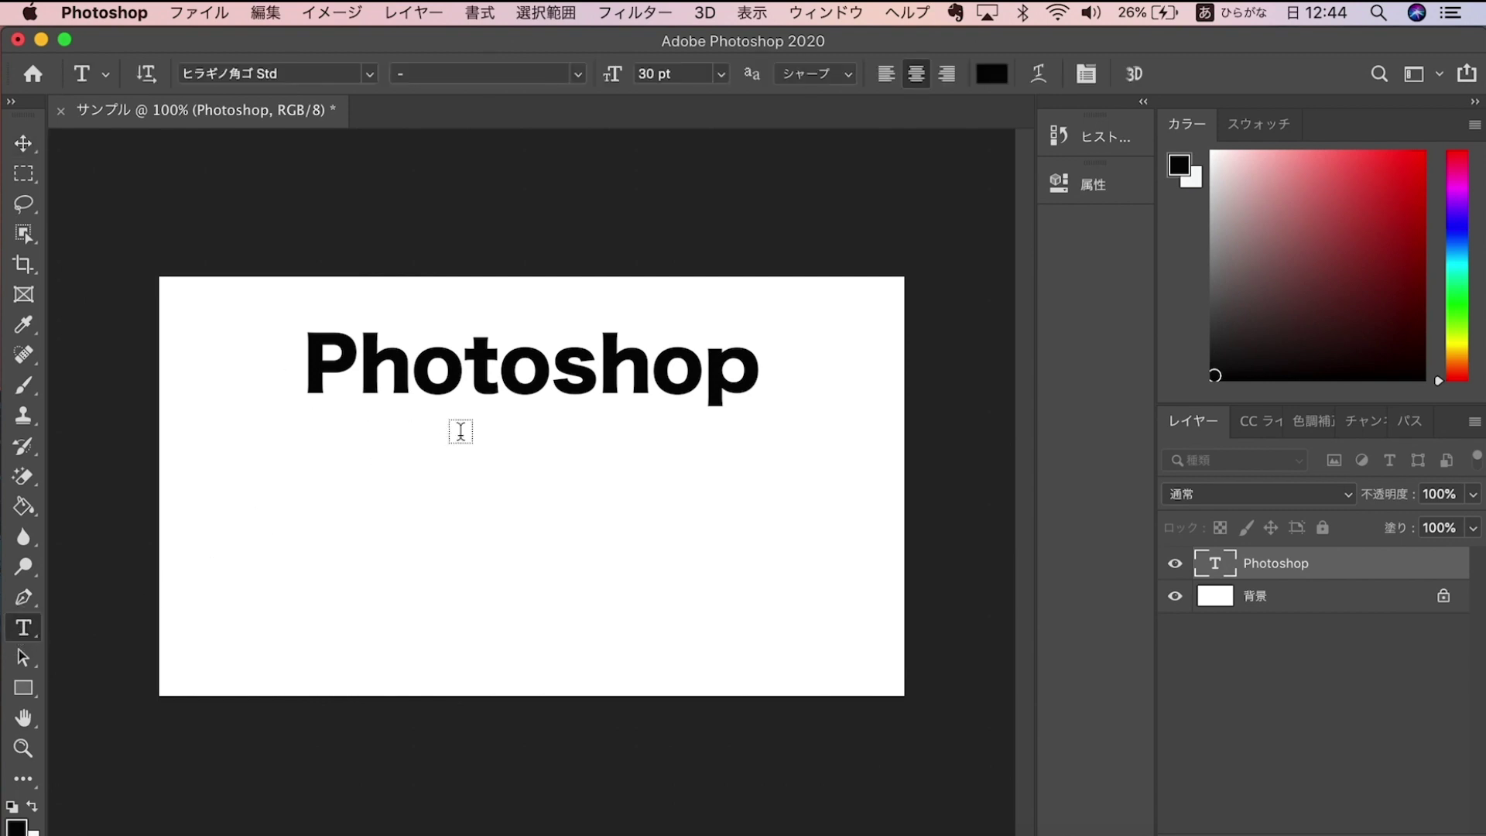
{"action": "left_click", "coordinate": [465, 380]}
{"action": "left_click_drag", "start_coordinate": [776, 372], "coordinate": [199, 375]}
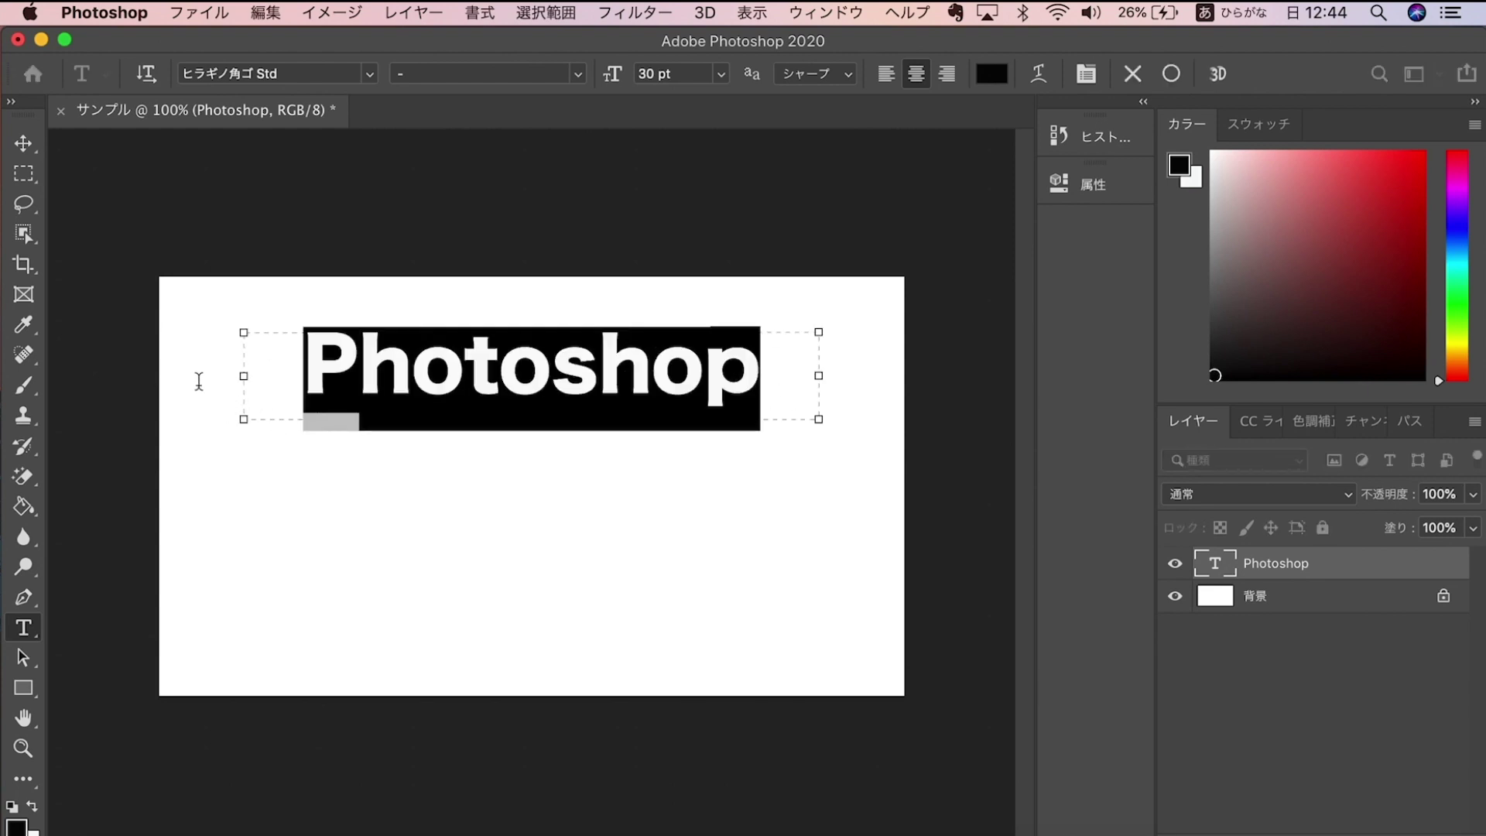
Enlarge the title to 36 pt, then 72 pt, and widen the text box
{"action": "left_click", "coordinate": [720, 73]}
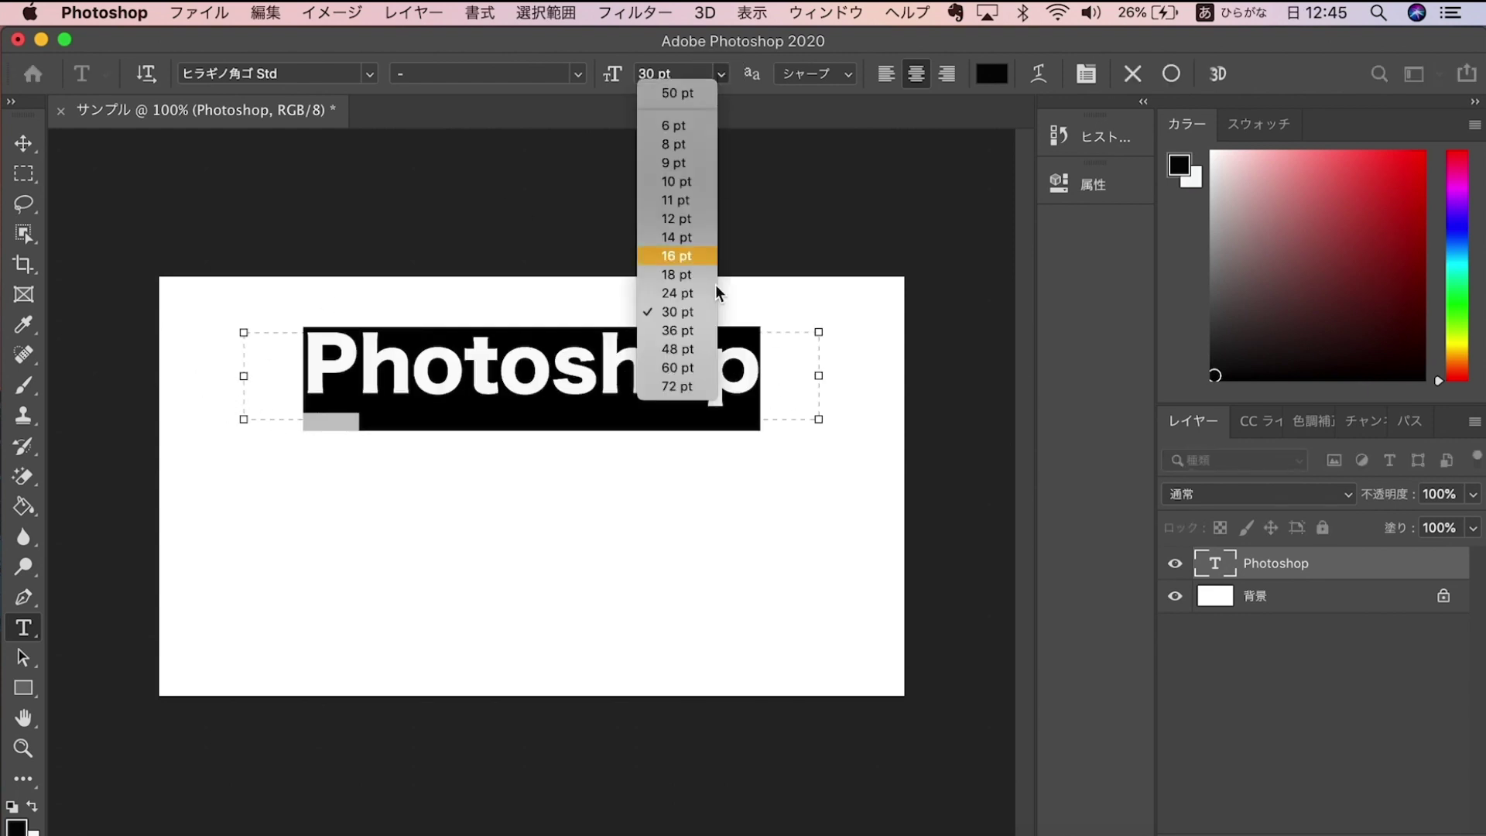
{"action": "left_click", "coordinate": [698, 331]}
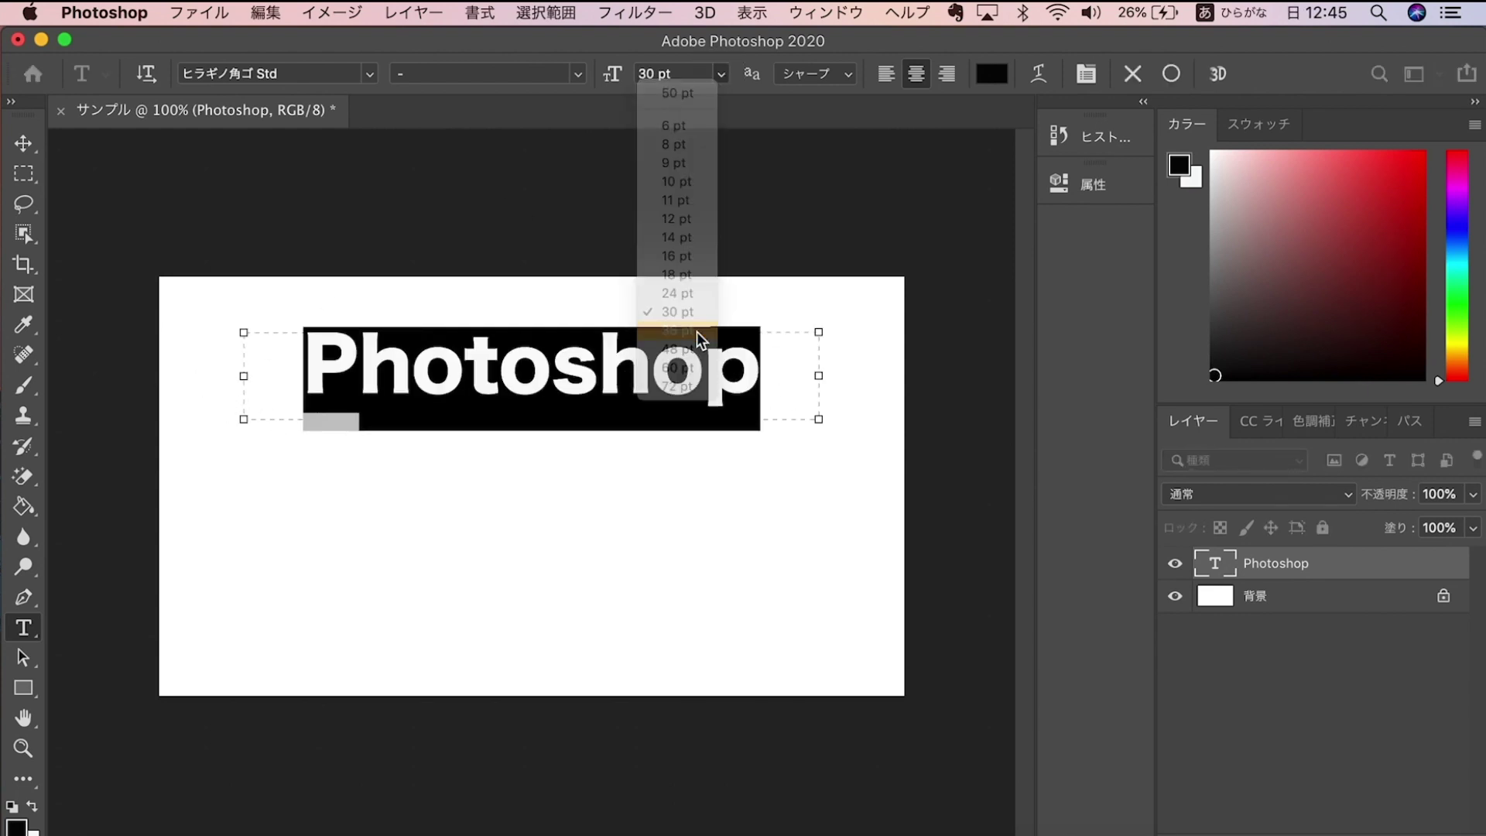
{"action": "left_click", "coordinate": [723, 75]}
{"action": "left_click", "coordinate": [675, 388]}
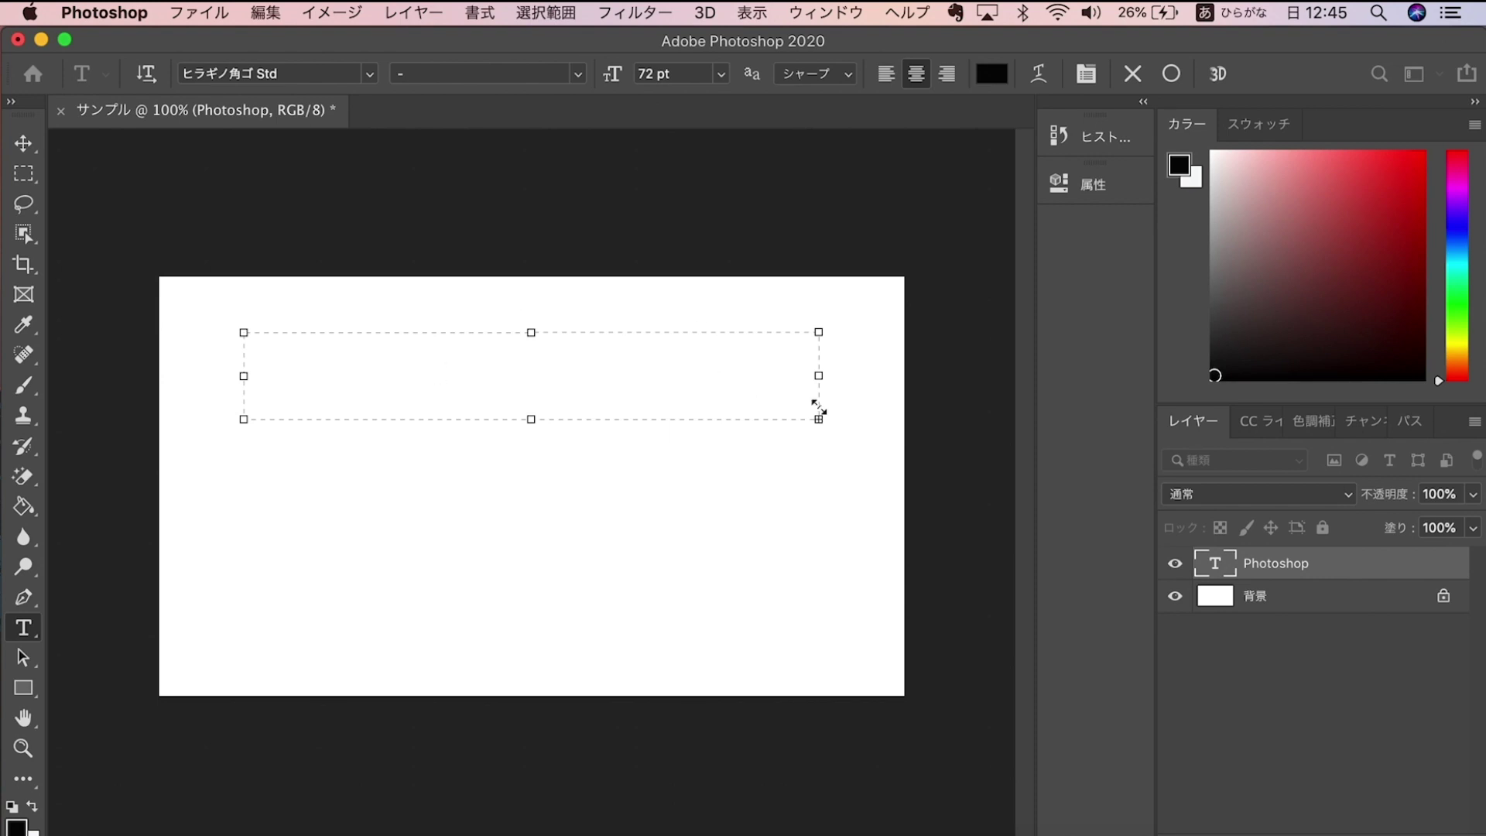
{"action": "left_click_drag", "start_coordinate": [819, 418], "coordinate": [1024, 536]}
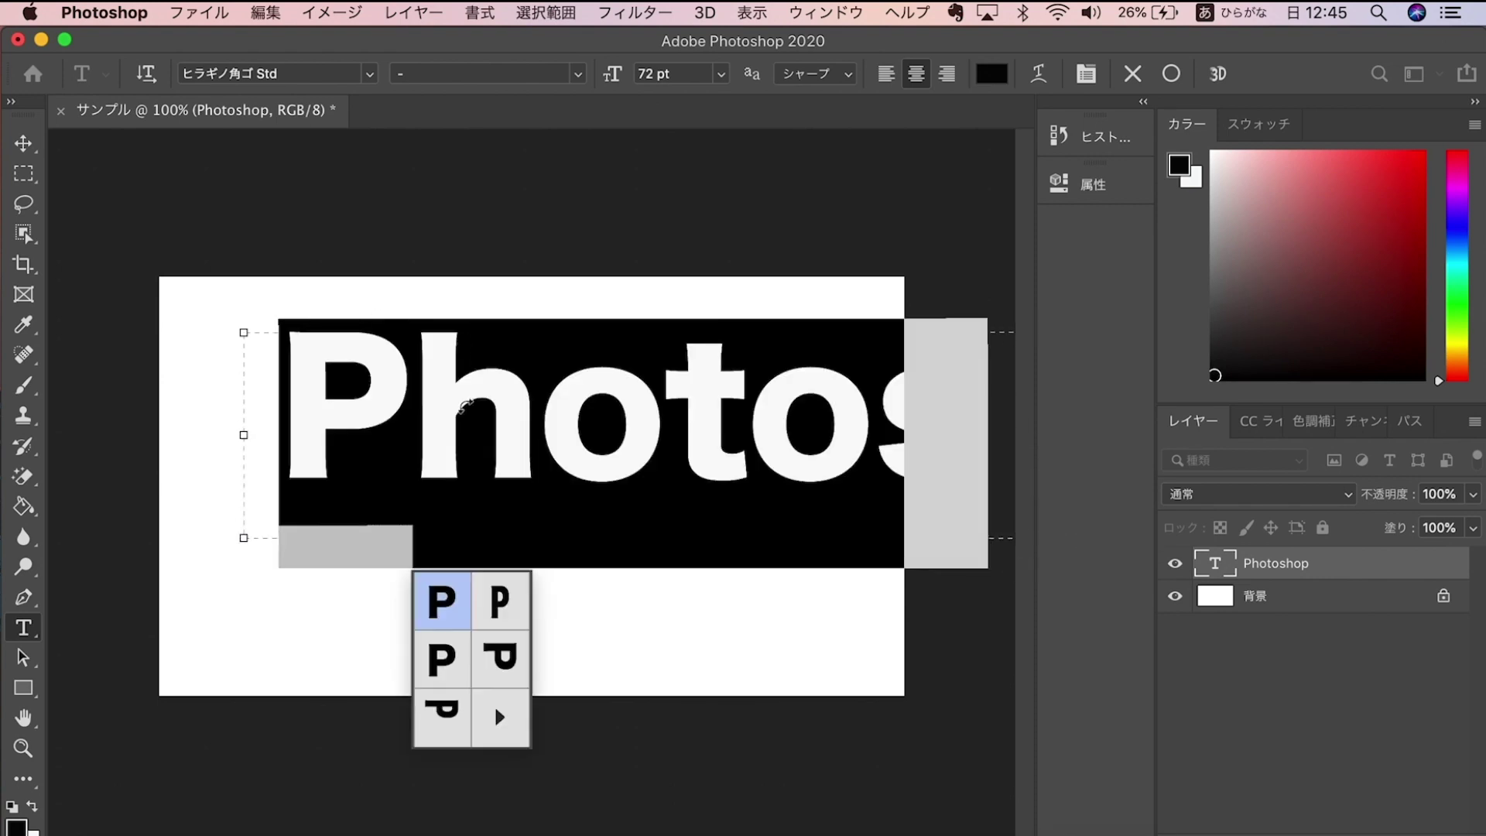
Return the title to 30 pt and reselect the whole title text
{"action": "left_click", "coordinate": [526, 410]}
{"action": "double_click", "coordinate": [527, 410]}
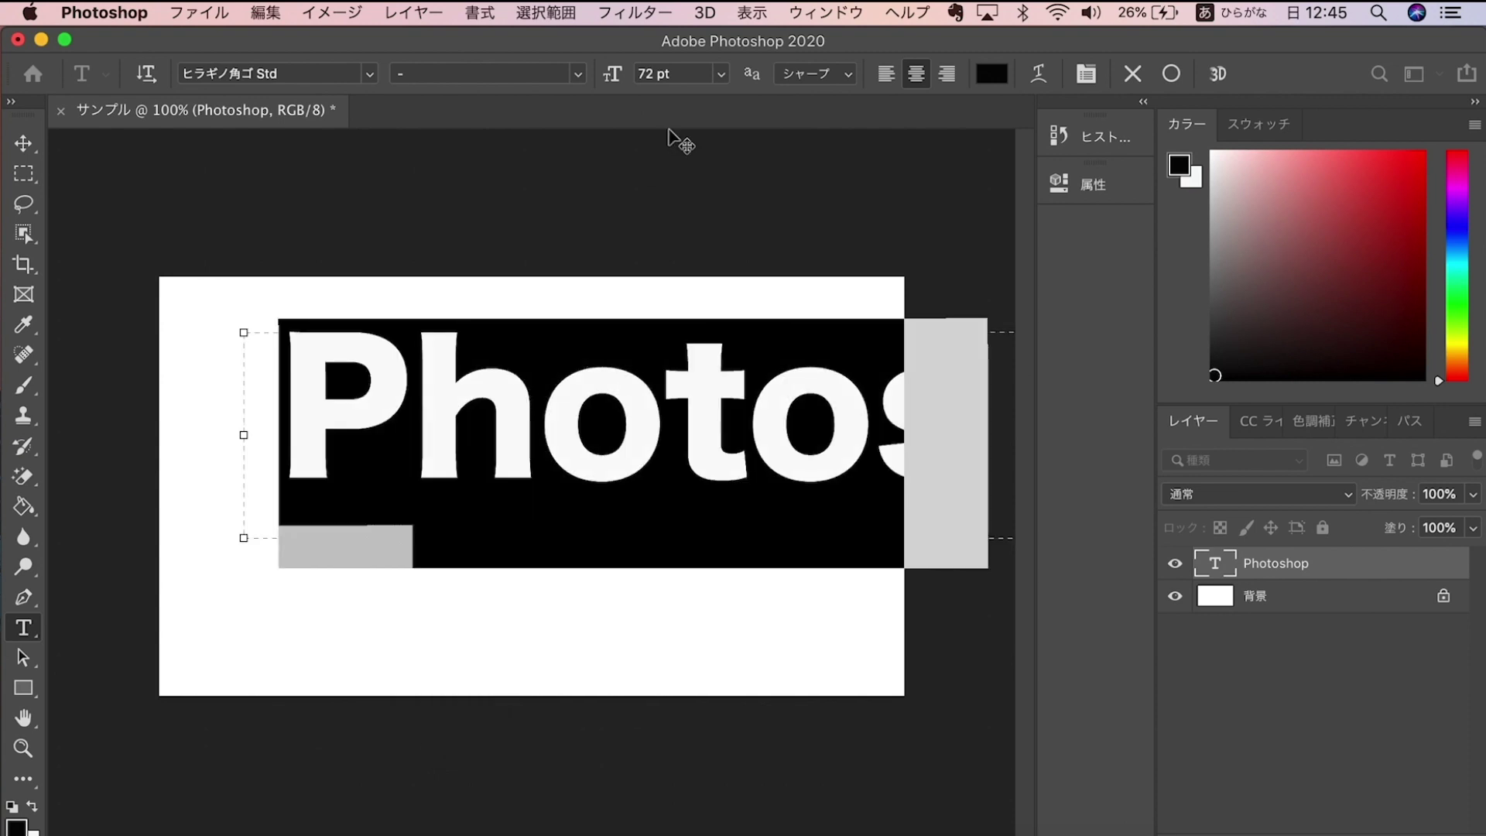
{"action": "left_click", "coordinate": [681, 73]}
{"action": "type", "text": "30"}
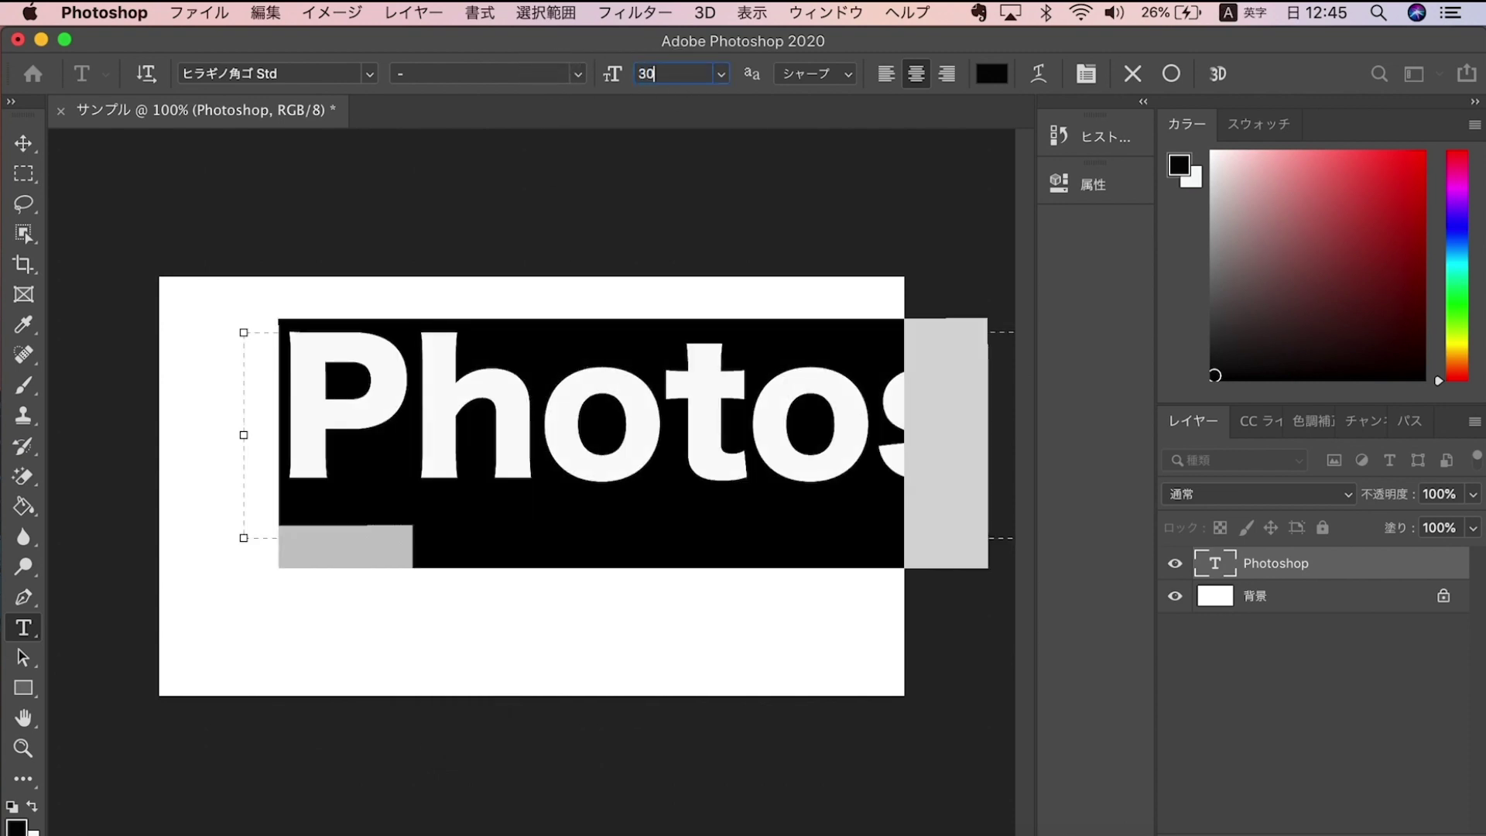
{"action": "key", "text": "Return"}
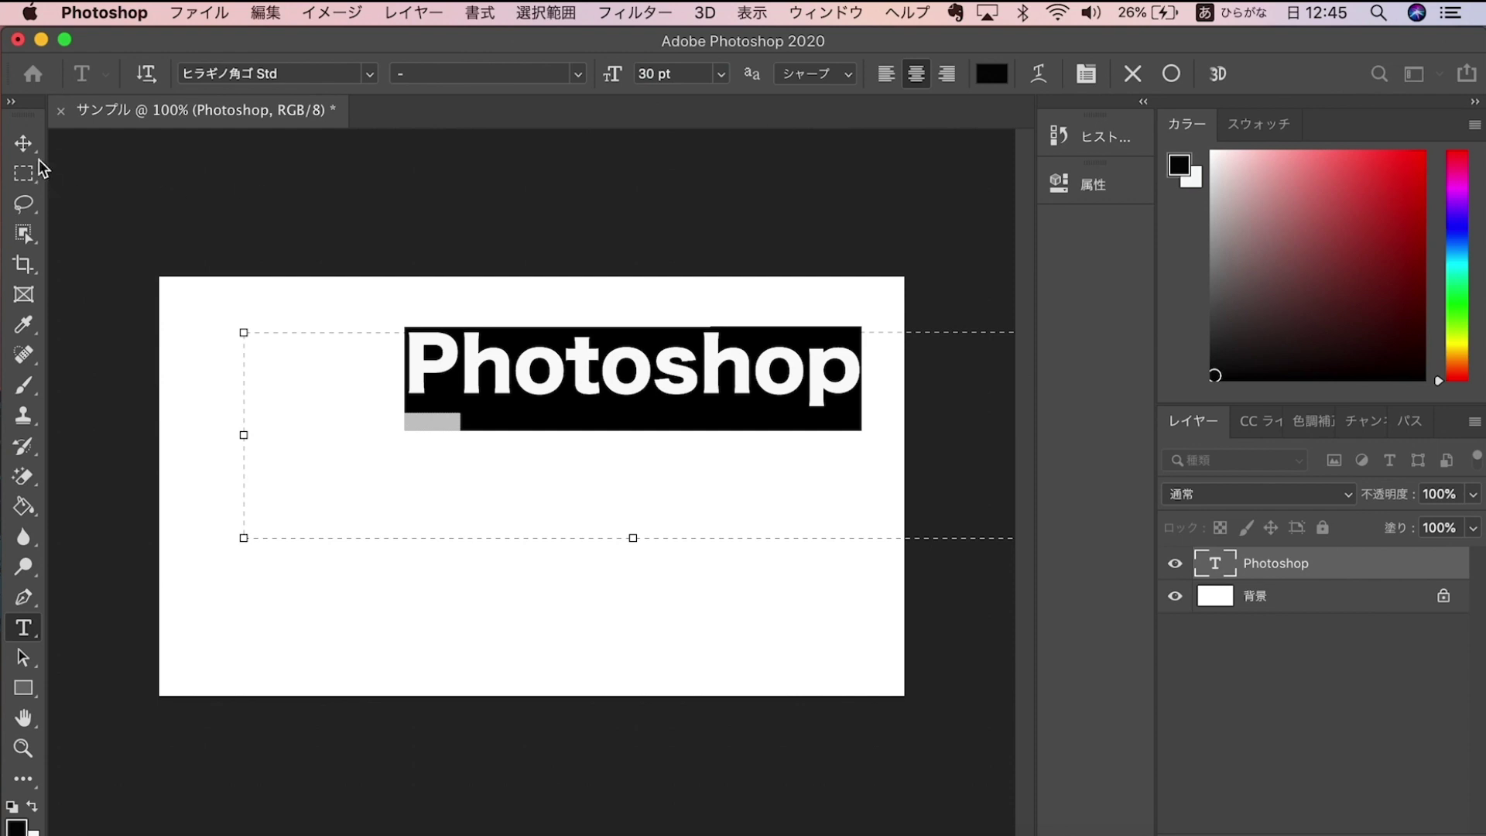
{"action": "key", "text": "super+z"}
{"action": "left_click", "coordinate": [546, 411]}
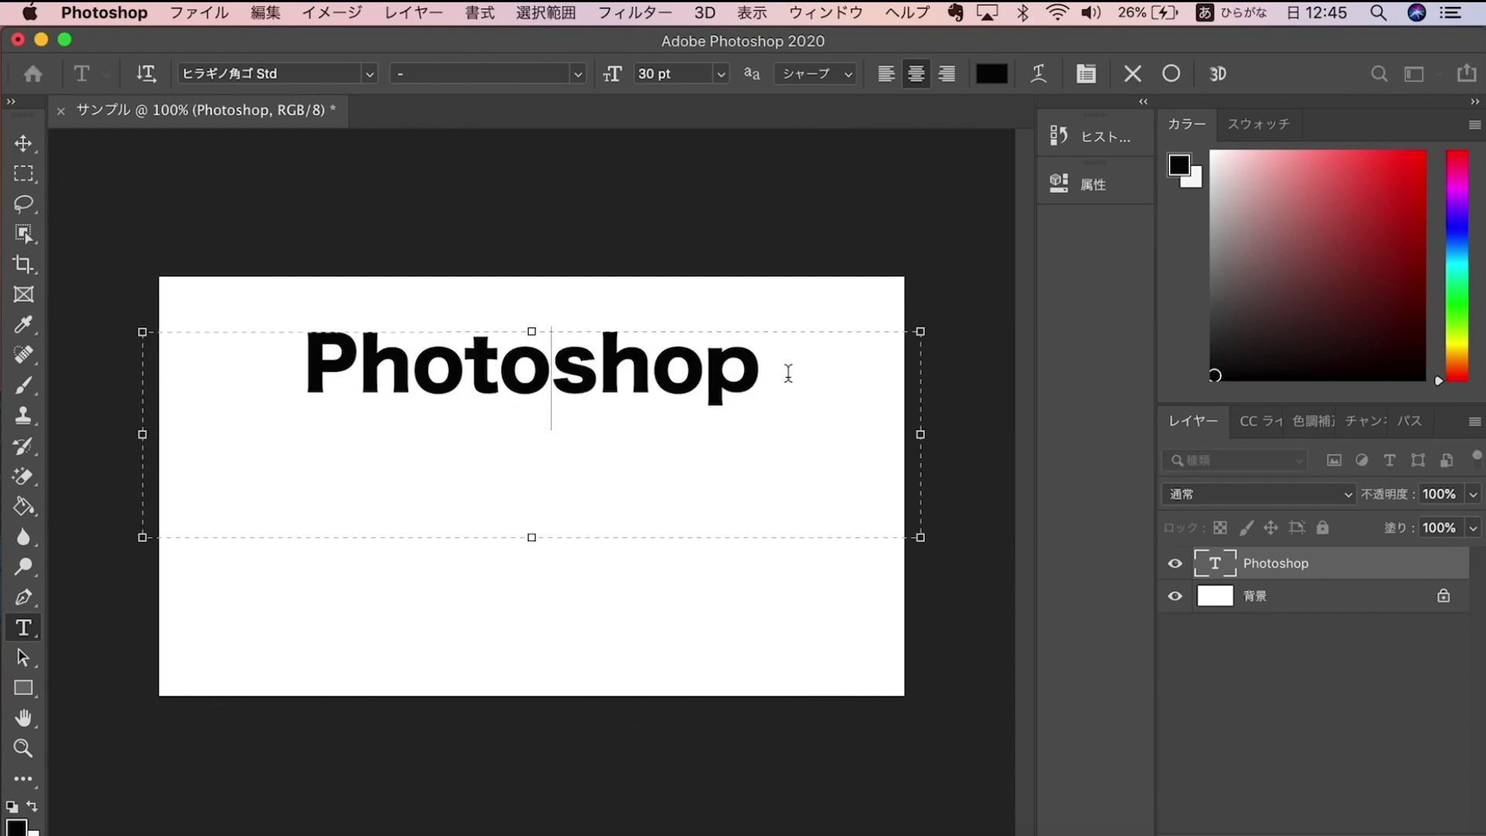
{"action": "left_click_drag", "start_coordinate": [782, 371], "coordinate": [154, 373]}
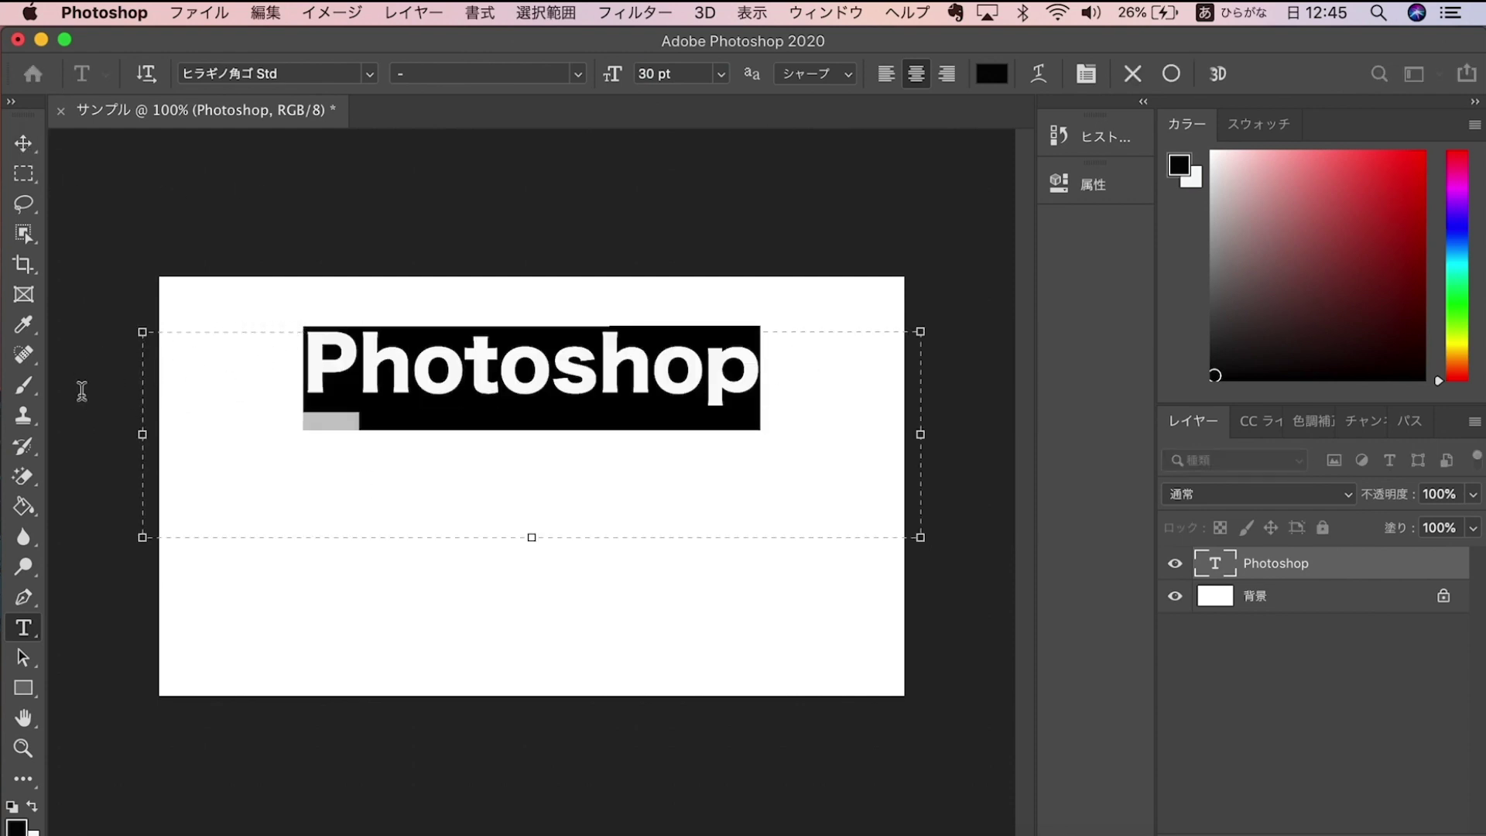
Make the Photoshop title red
{"action": "left_click", "coordinate": [23, 805]}
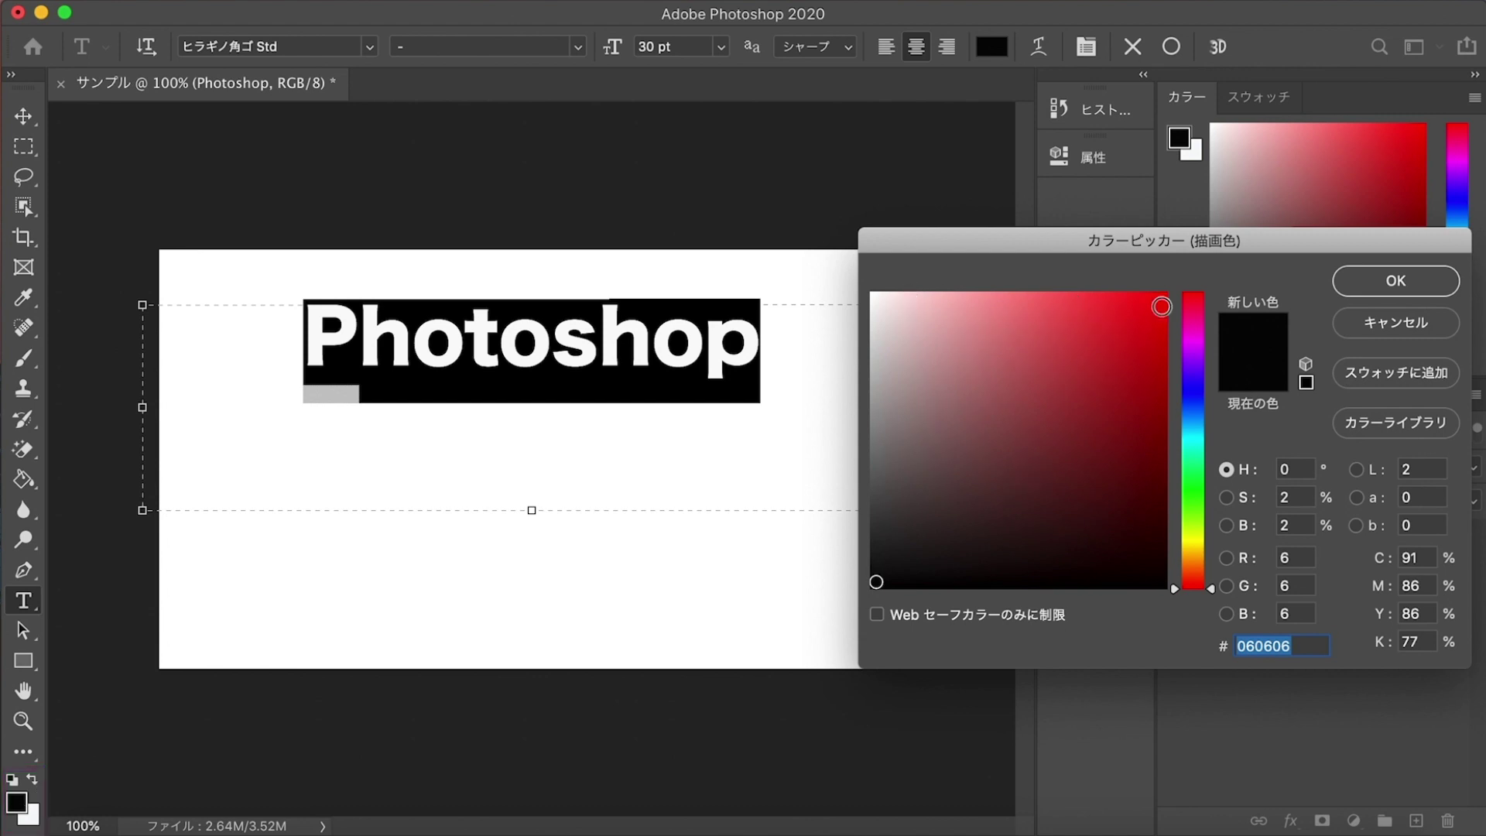
{"action": "left_click", "coordinate": [1161, 307]}
{"action": "left_click", "coordinate": [1396, 280]}
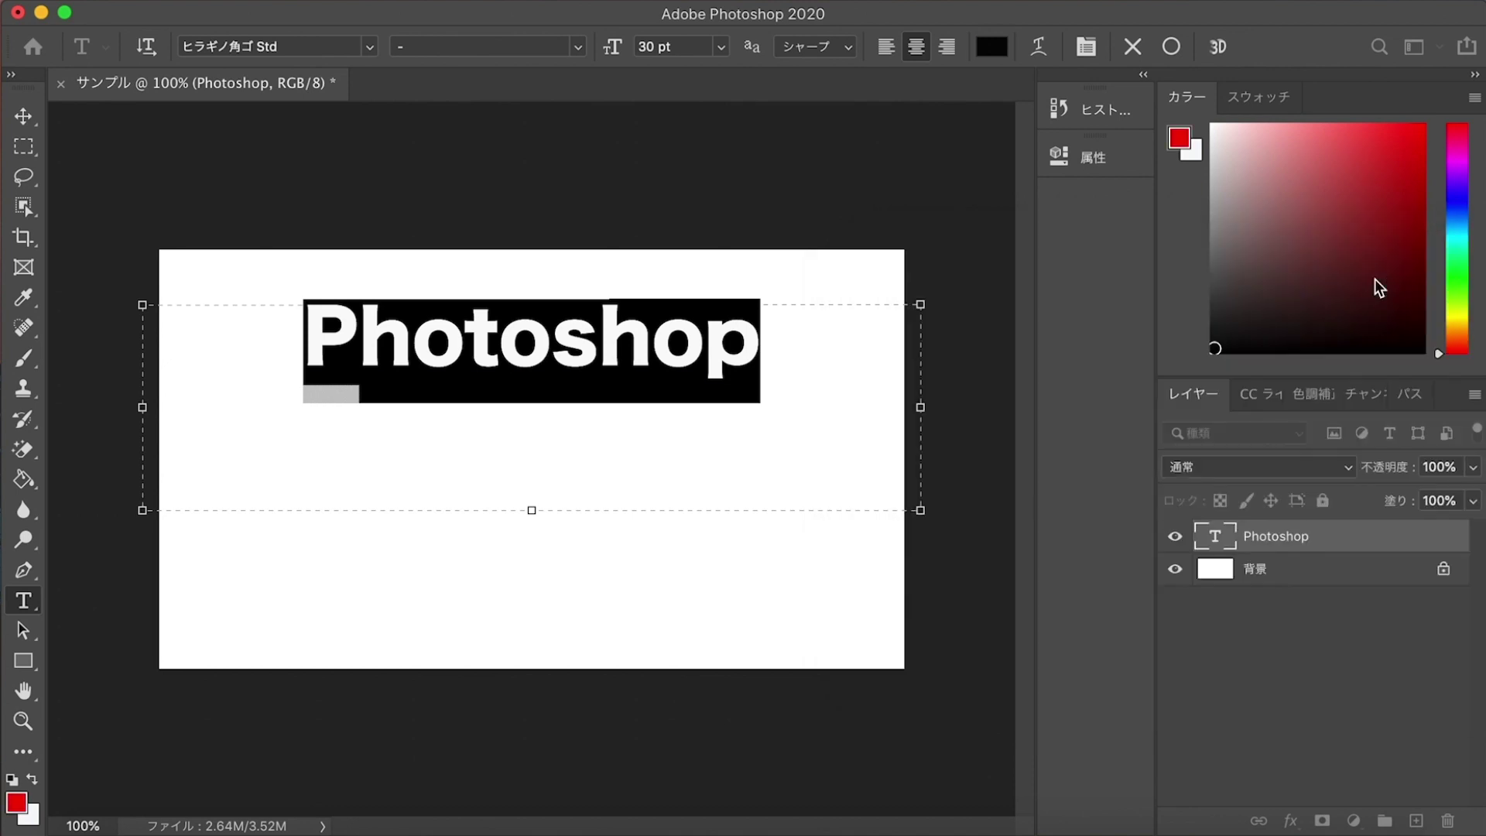
{"action": "left_click", "coordinate": [23, 143]}
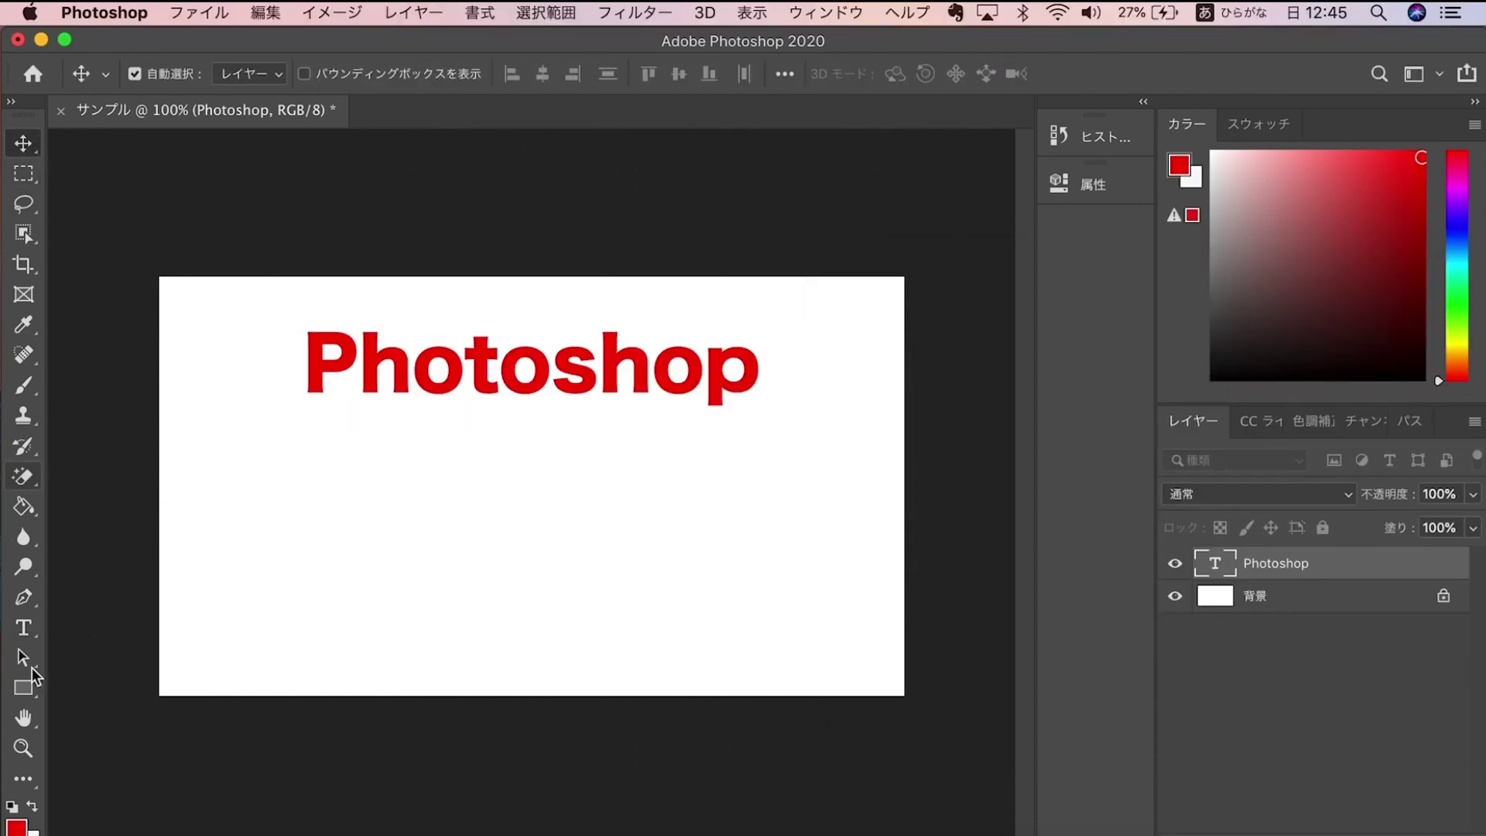
Swap foreground and background colours so the title turns white
{"action": "left_click", "coordinate": [23, 628]}
{"action": "double_click", "coordinate": [481, 336]}
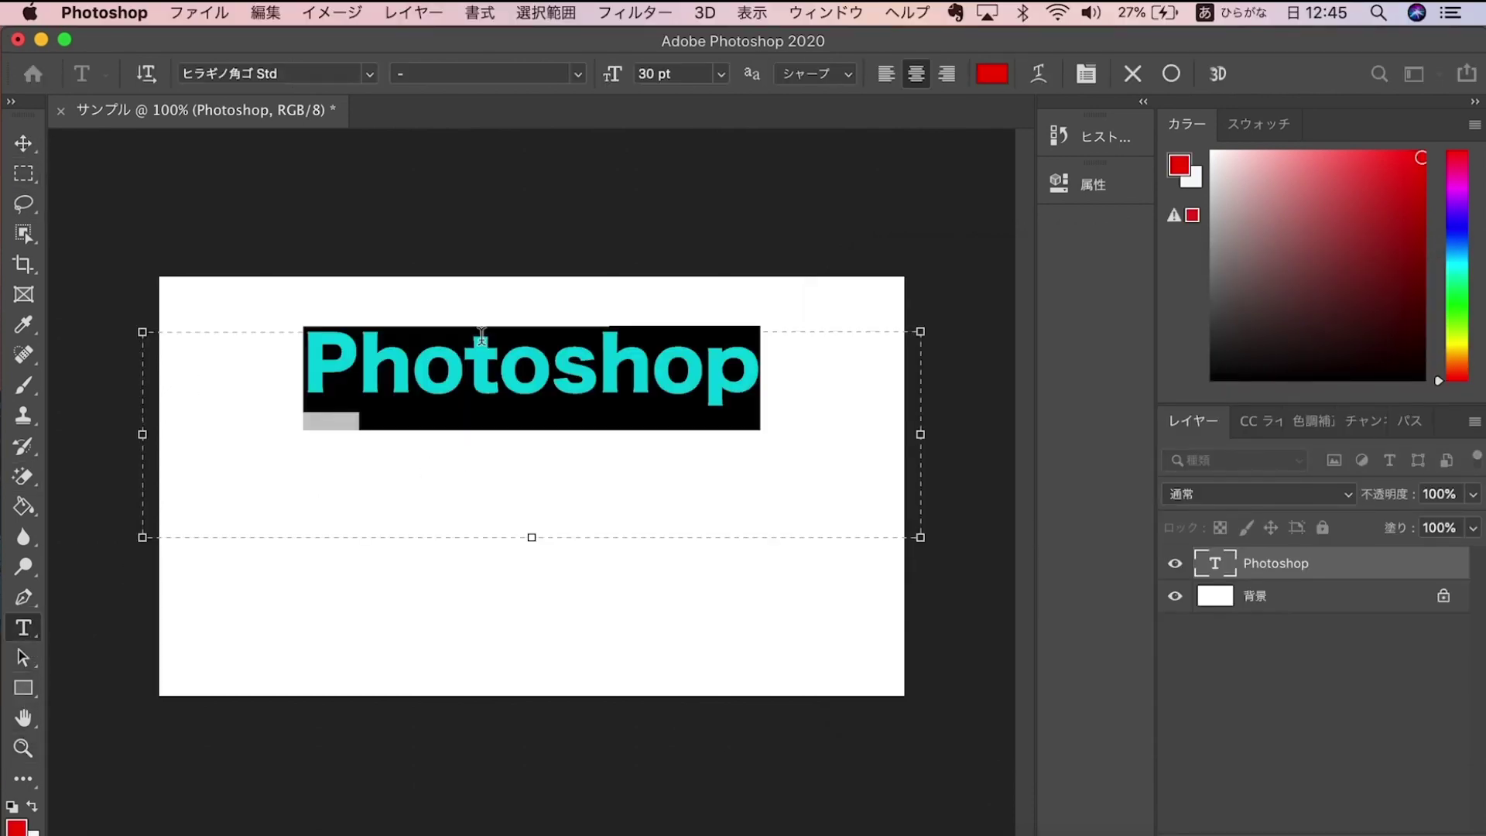
{"action": "left_click", "coordinate": [32, 806]}
{"action": "left_click", "coordinate": [23, 144]}
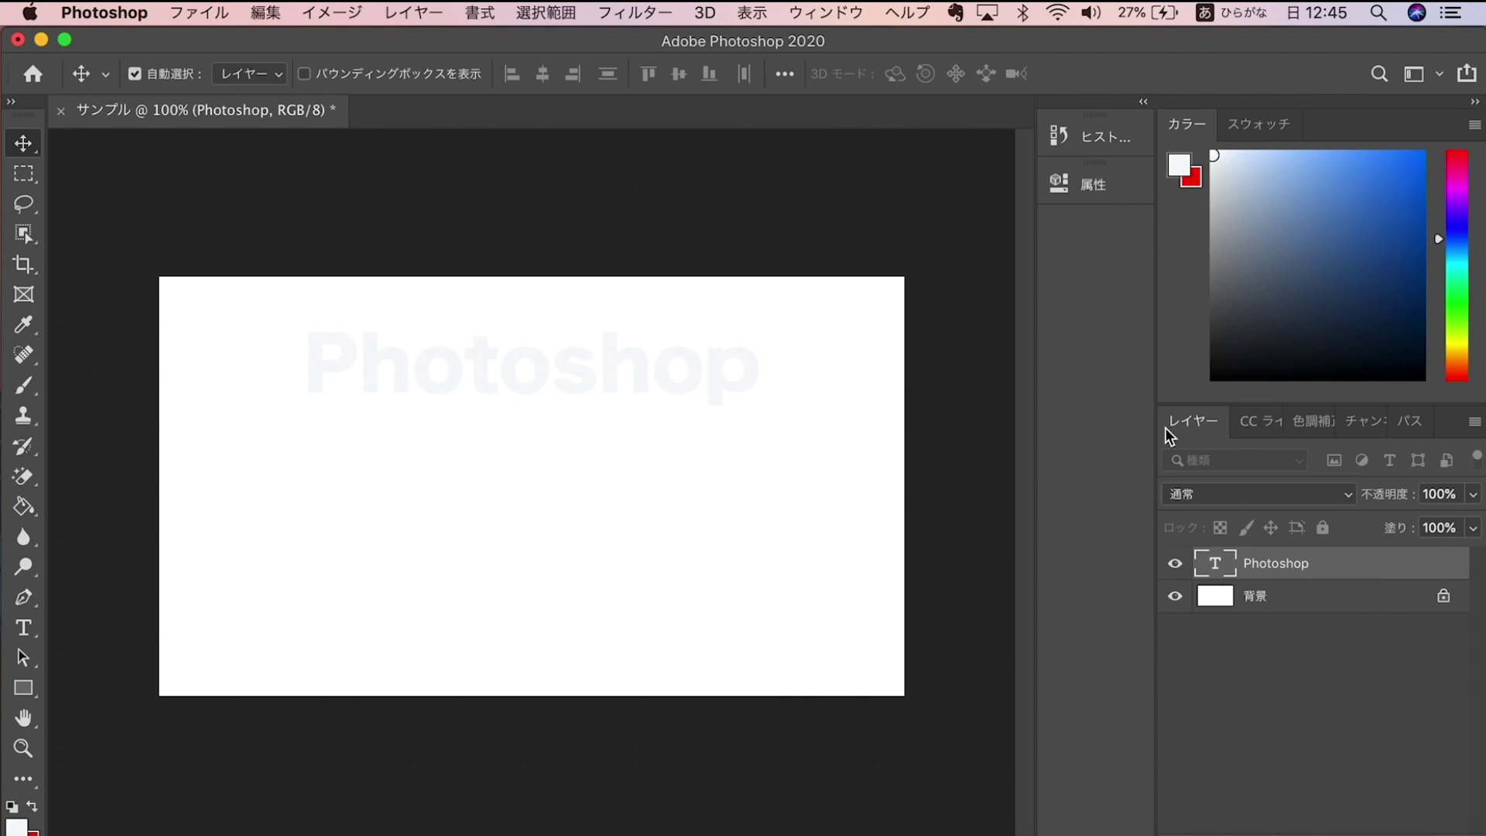
Open レイヤー効果… for the Photoshop text layer and position the Layer Style window
{"action": "left_click", "coordinate": [1253, 601]}
{"action": "left_click", "coordinate": [1257, 567]}
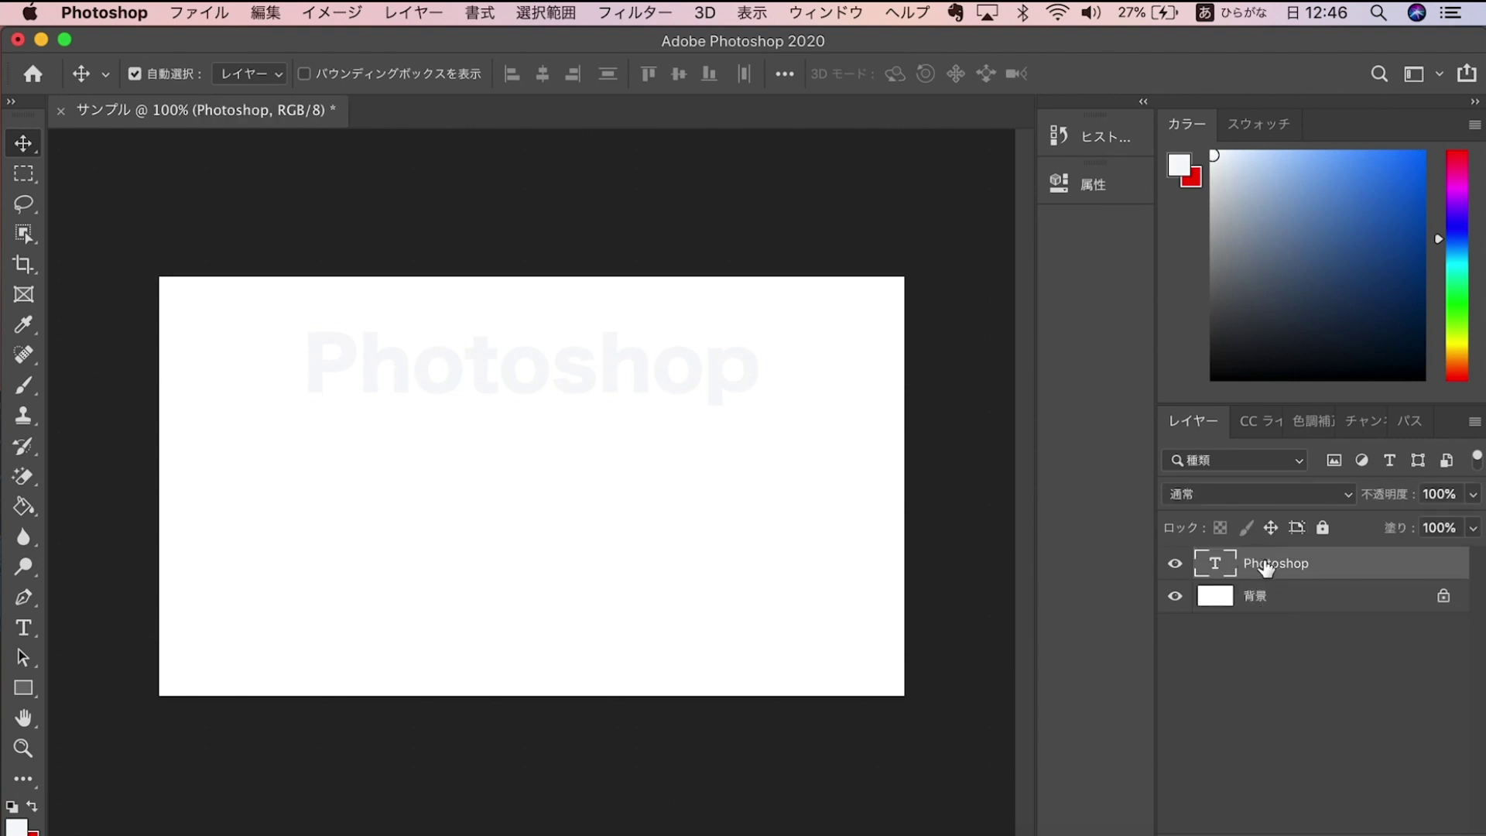
{"action": "right_click", "coordinate": [1267, 568]}
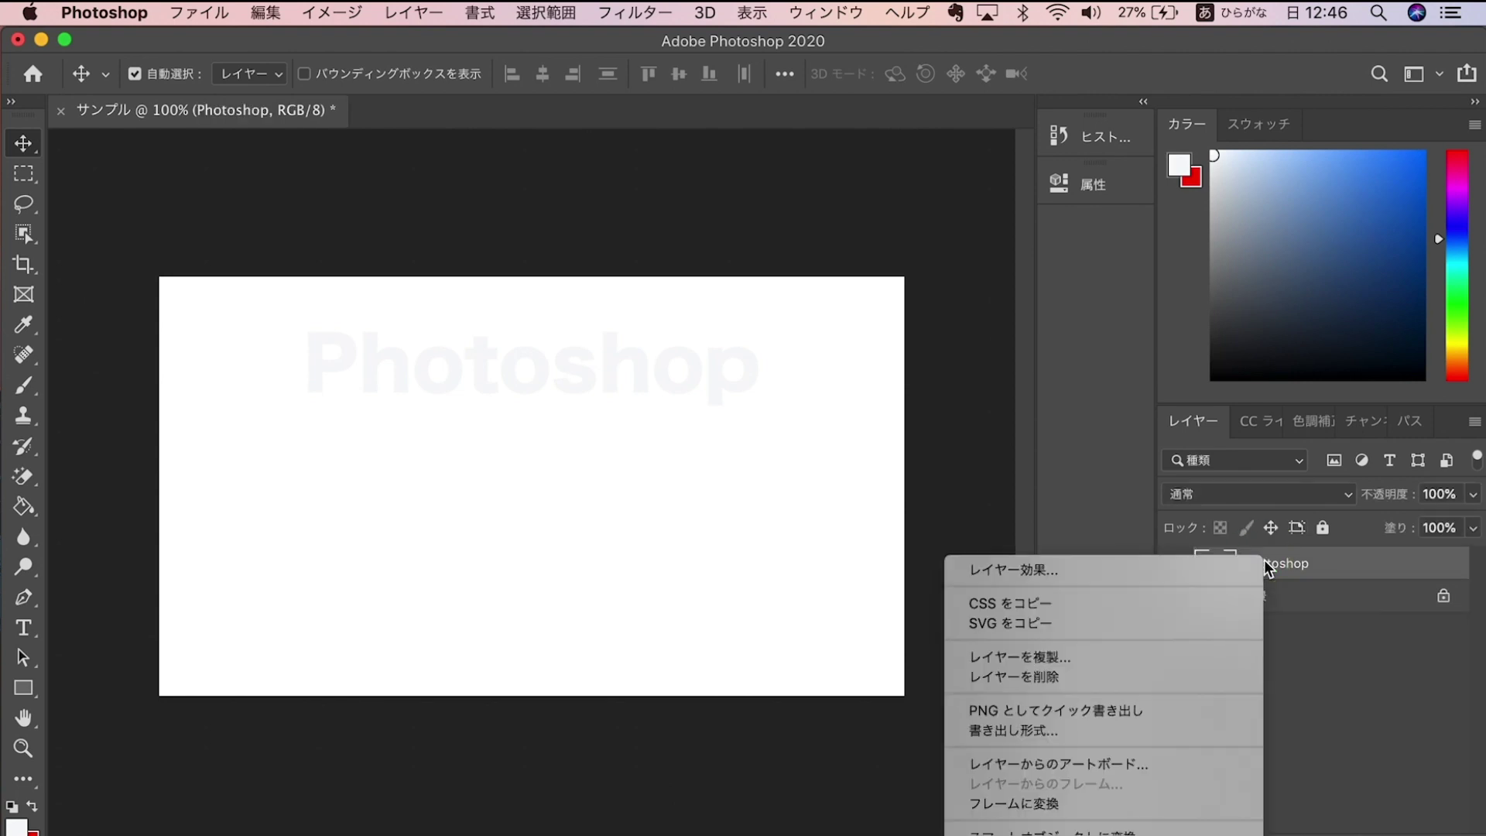
{"action": "left_click", "coordinate": [1114, 581]}
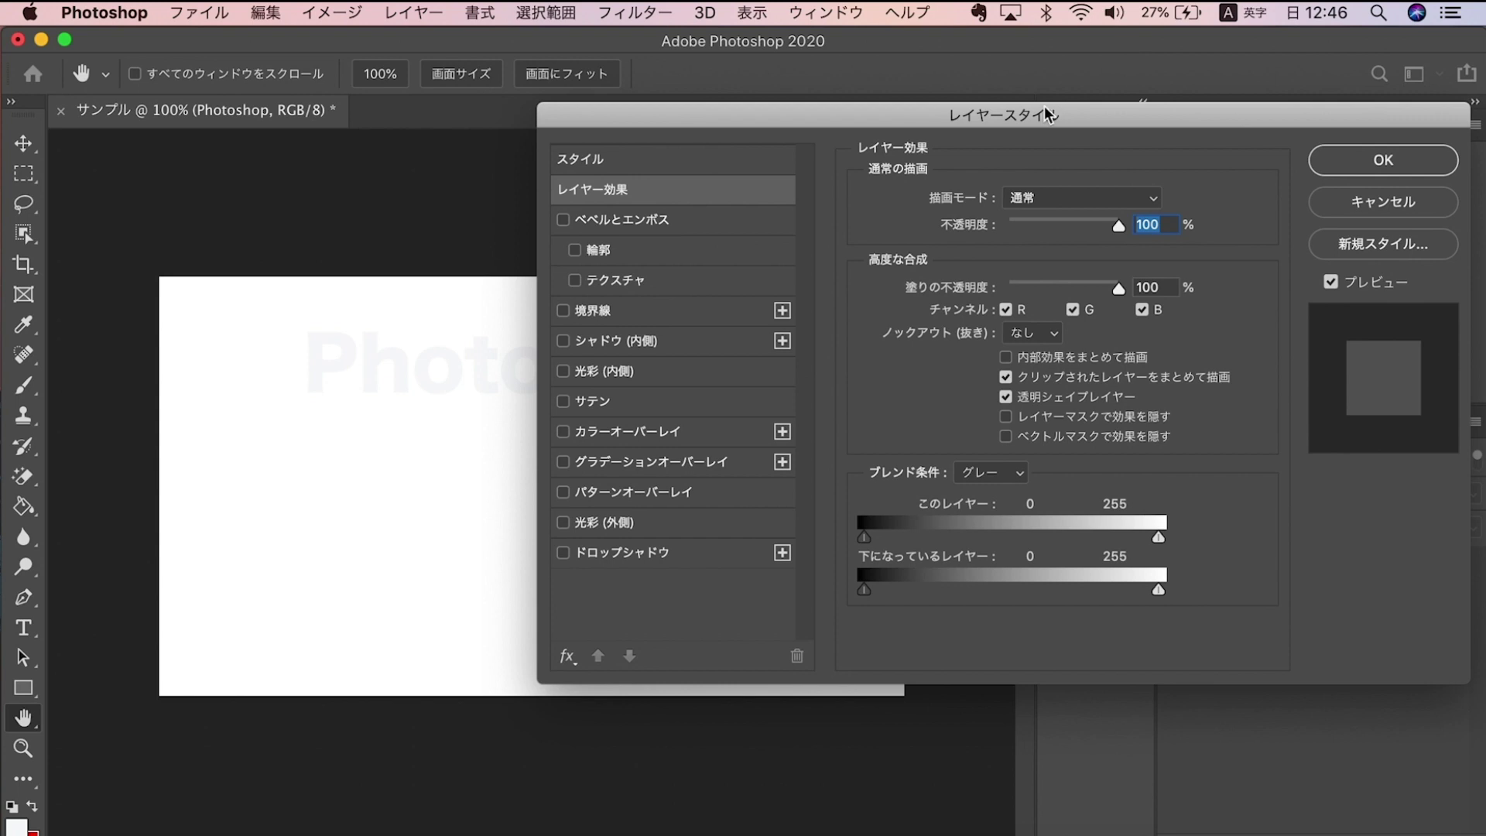
{"action": "mouse_move", "coordinate": [1033, 123]}
{"action": "left_mouse_down"}
{"action": "mouse_move", "coordinate": [1117, 196]}
{"action": "mouse_move", "coordinate": [951, 184]}
{"action": "left_mouse_up"}
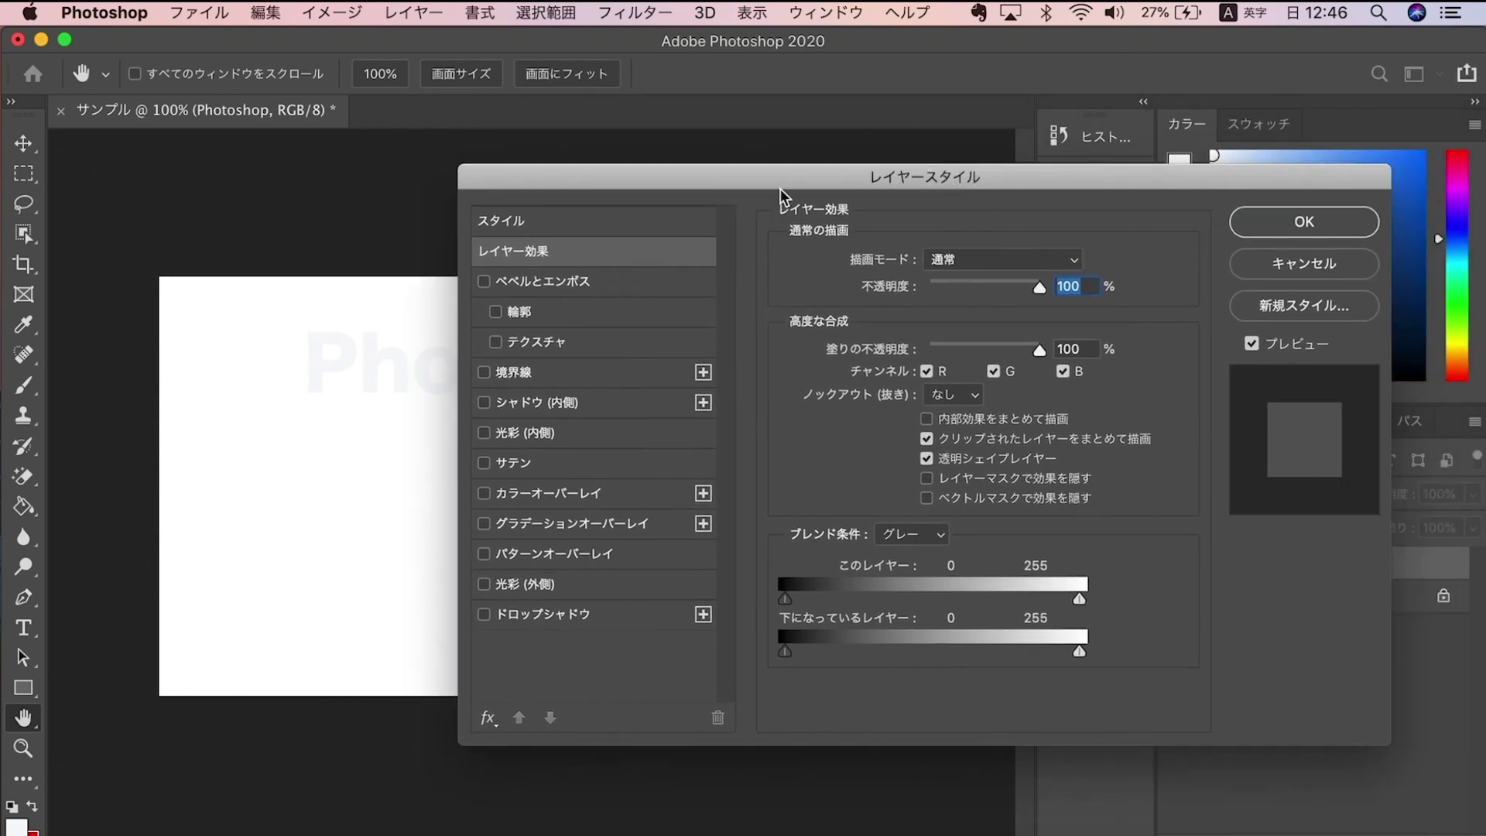
{"action": "left_click_drag", "start_coordinate": [781, 189], "coordinate": [840, 184]}
{"action": "left_click_drag", "start_coordinate": [597, 173], "coordinate": [623, 205]}
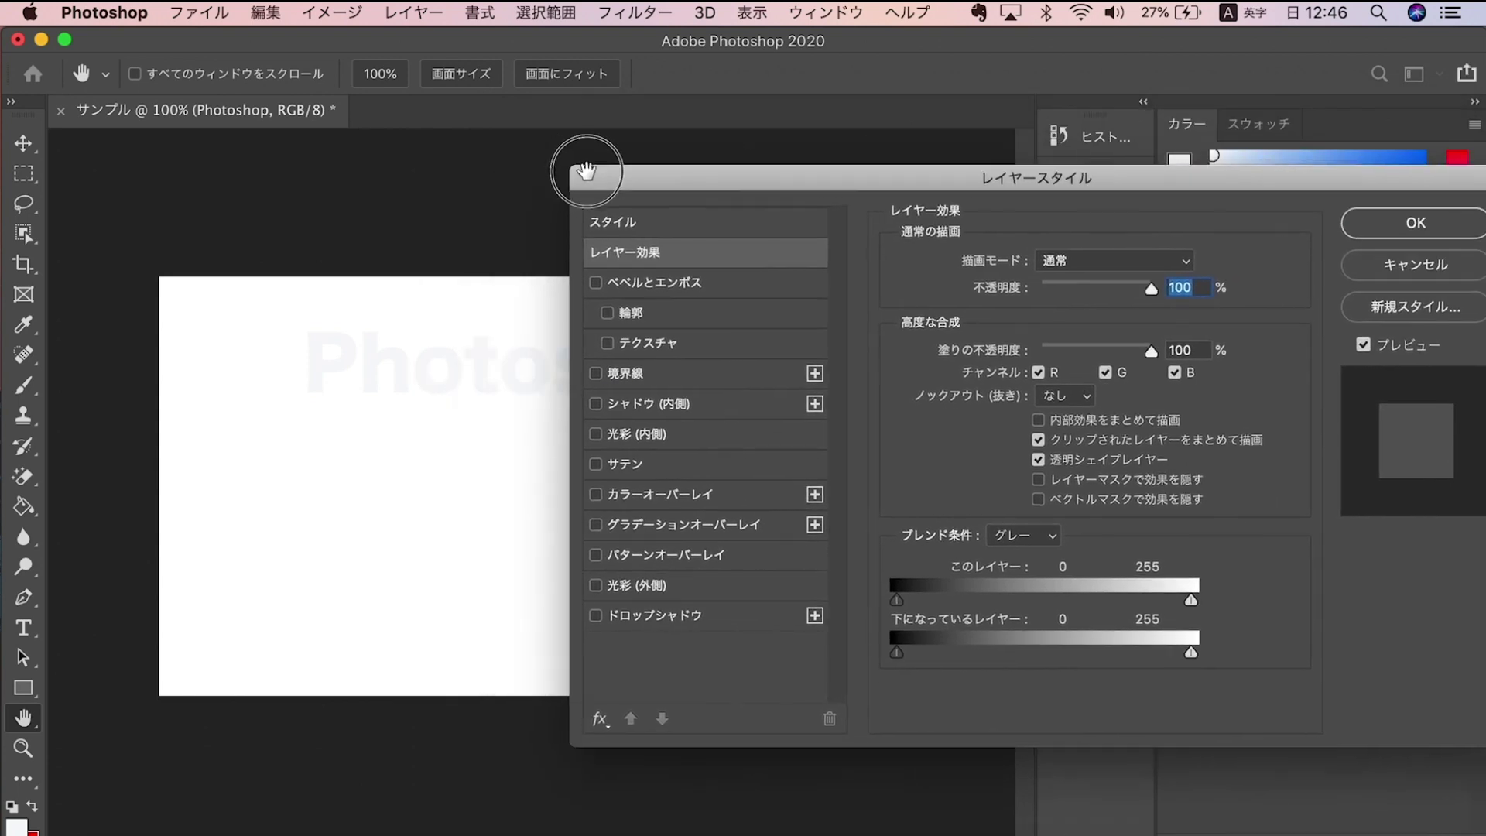
{"action": "left_click", "coordinate": [619, 249]}
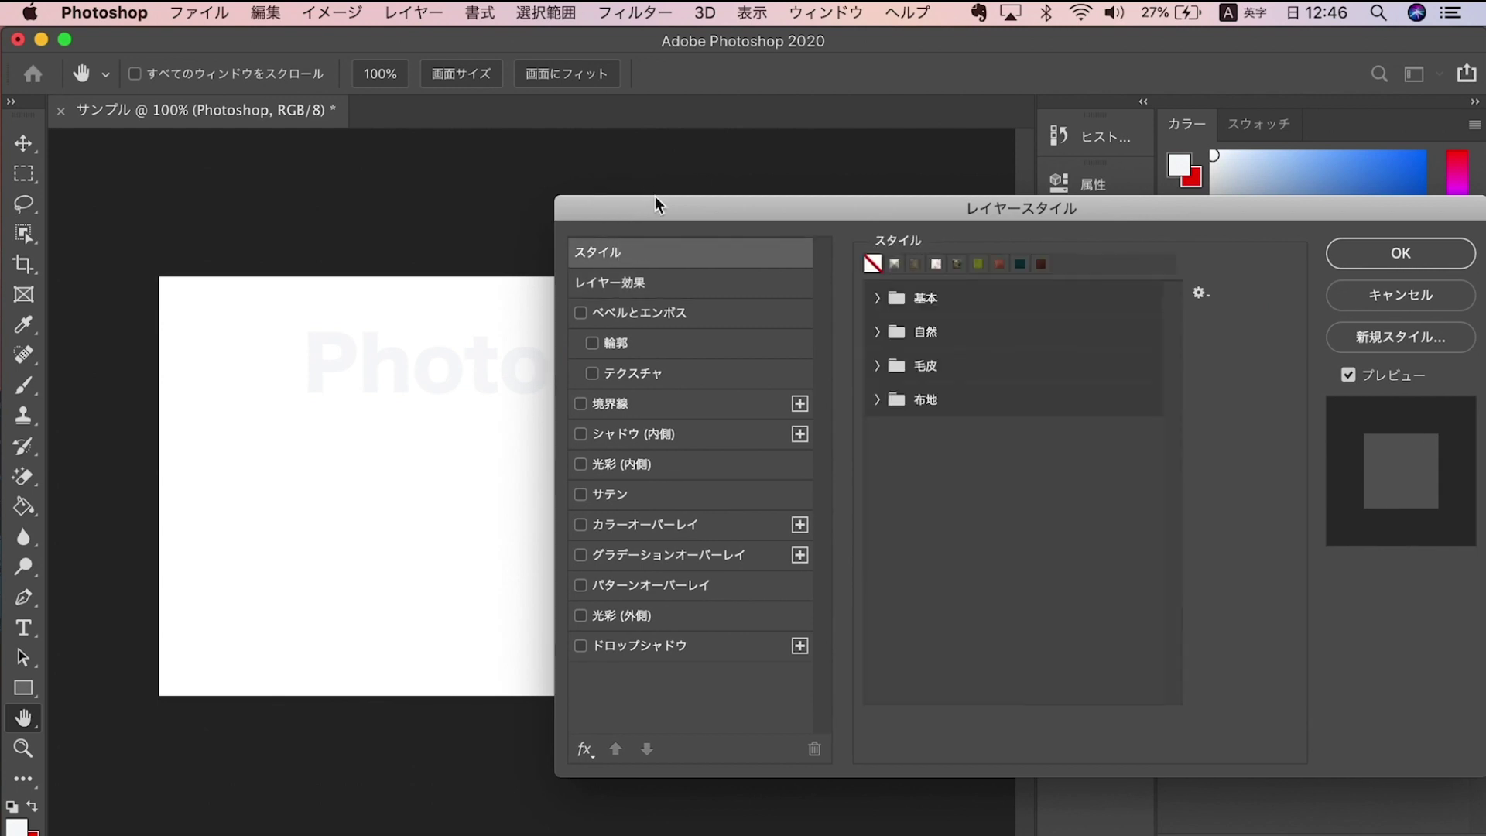
{"action": "left_click_drag", "start_coordinate": [658, 202], "coordinate": [658, 120]}
{"action": "left_click", "coordinate": [875, 250]}
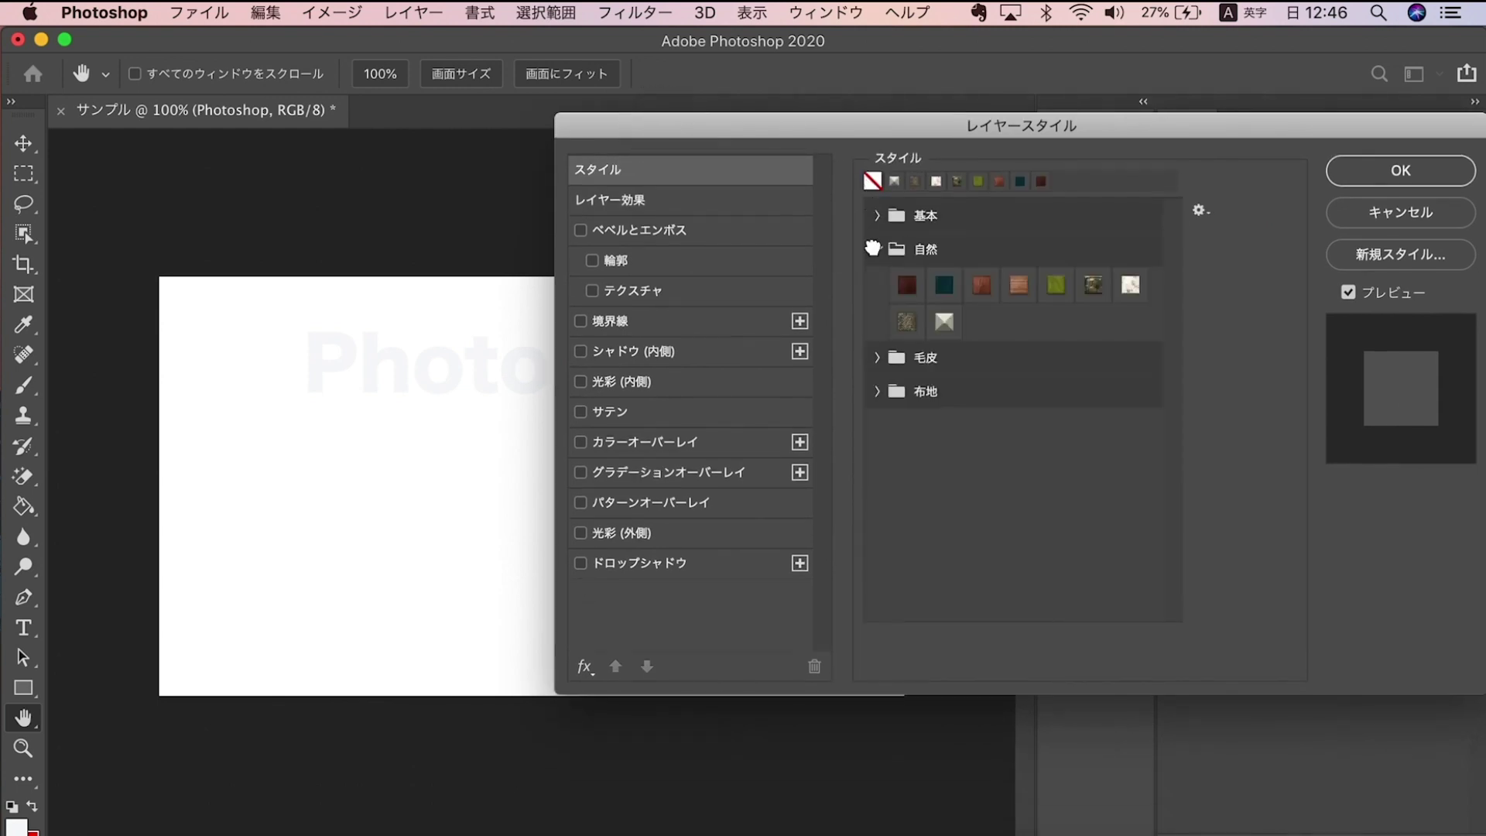
{"action": "left_click", "coordinate": [907, 285]}
{"action": "left_click", "coordinate": [947, 286]}
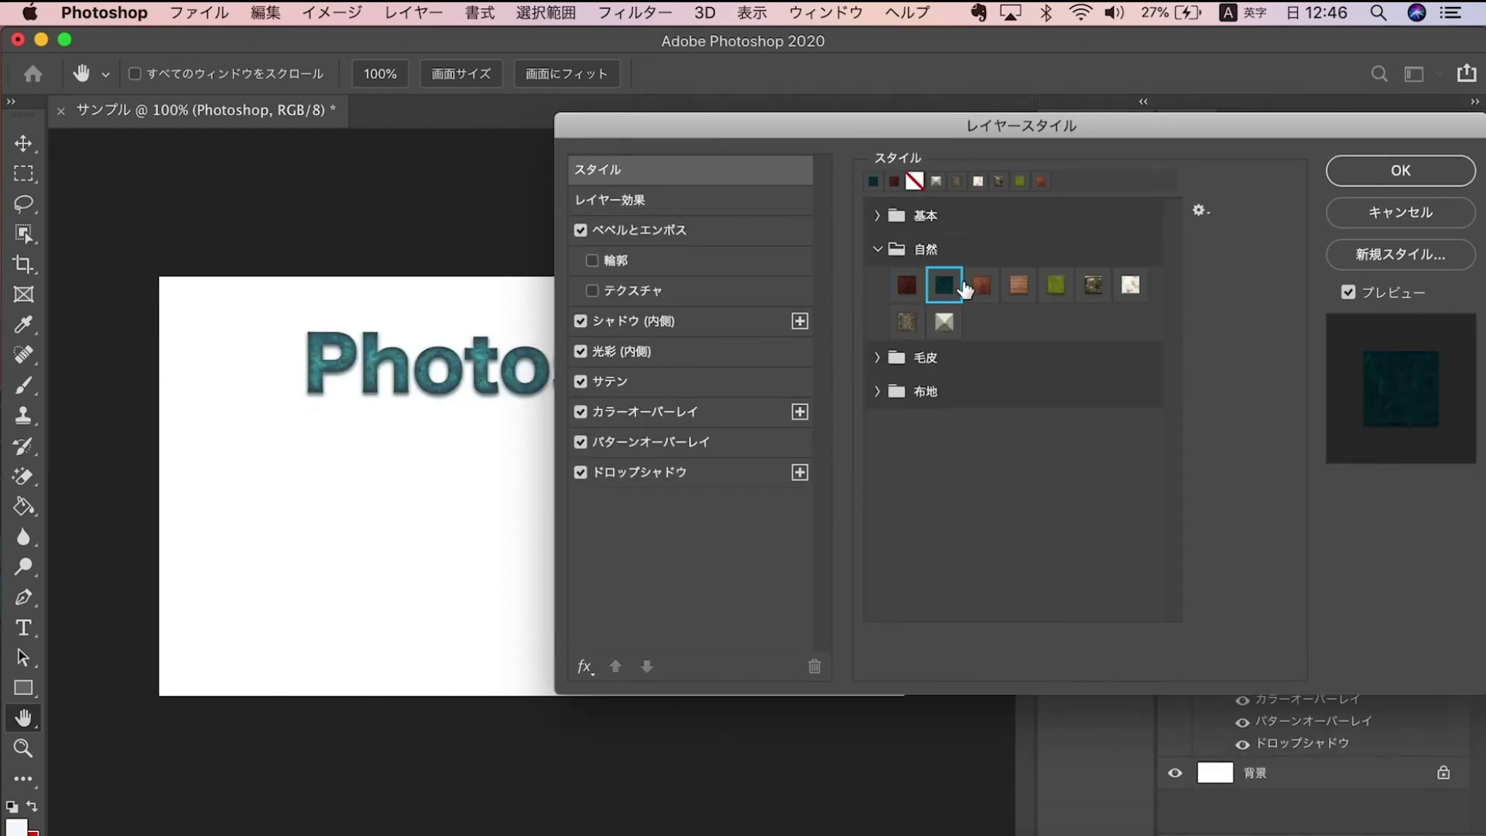
{"action": "left_click", "coordinate": [1056, 285]}
{"action": "left_click", "coordinate": [1093, 286]}
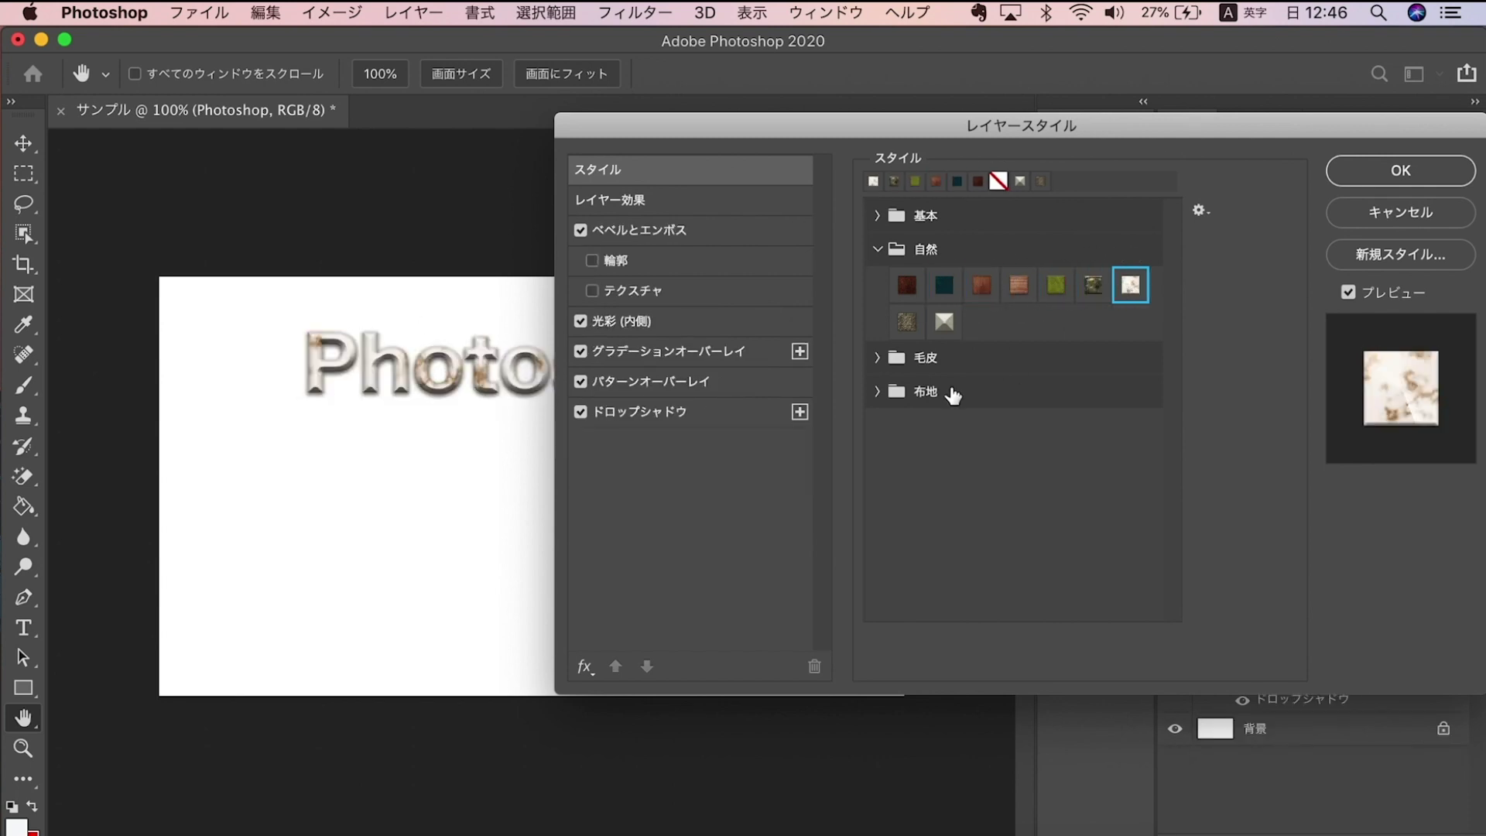
{"action": "left_click", "coordinate": [945, 322]}
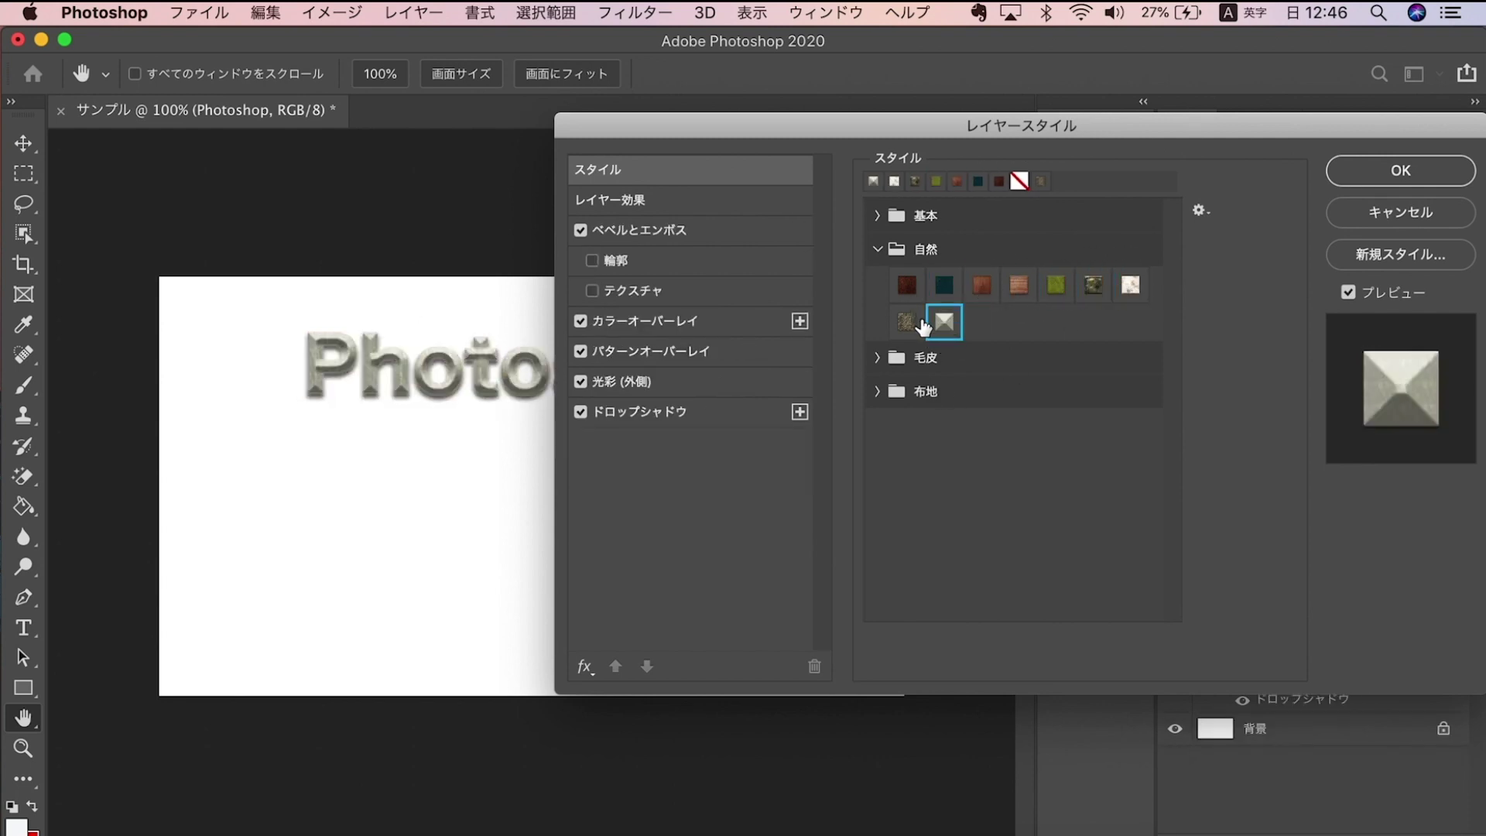
{"action": "left_click", "coordinate": [878, 216]}
{"action": "left_click", "coordinate": [905, 248]}
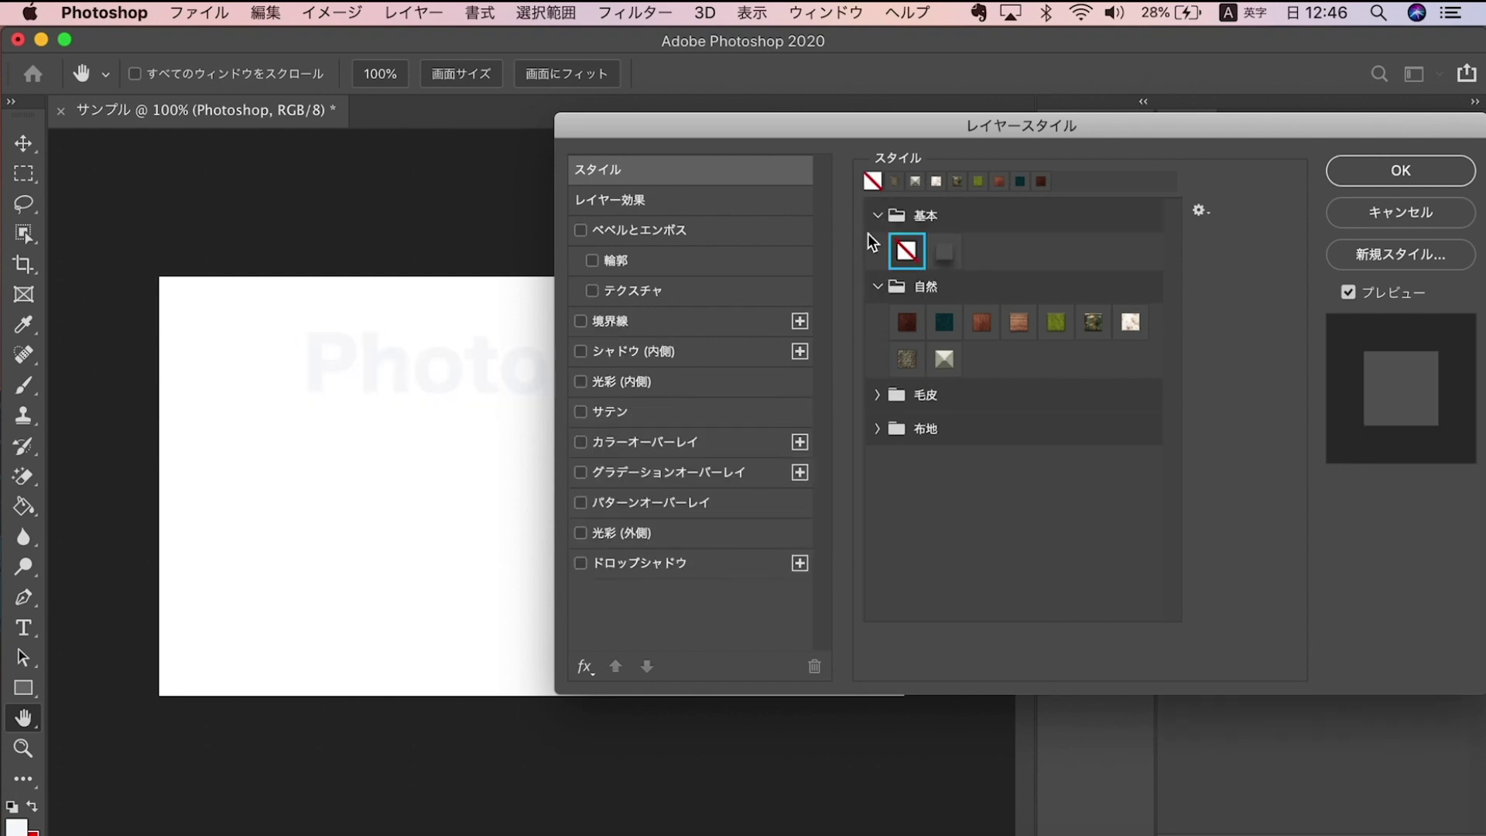
Add an outside stroke of 9 px to the title
{"action": "left_click", "coordinate": [574, 325]}
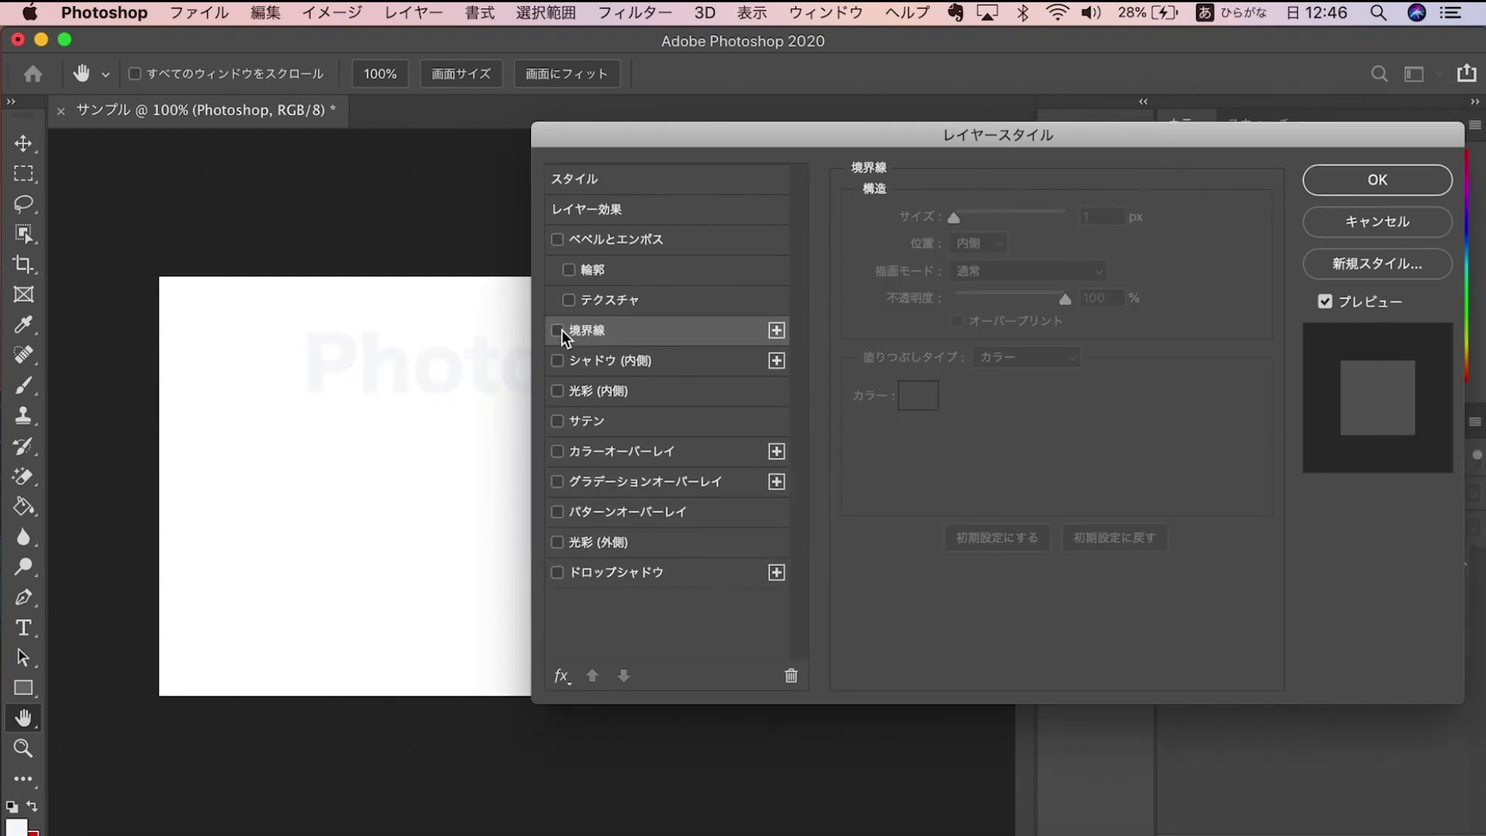
{"action": "left_click", "coordinate": [557, 330]}
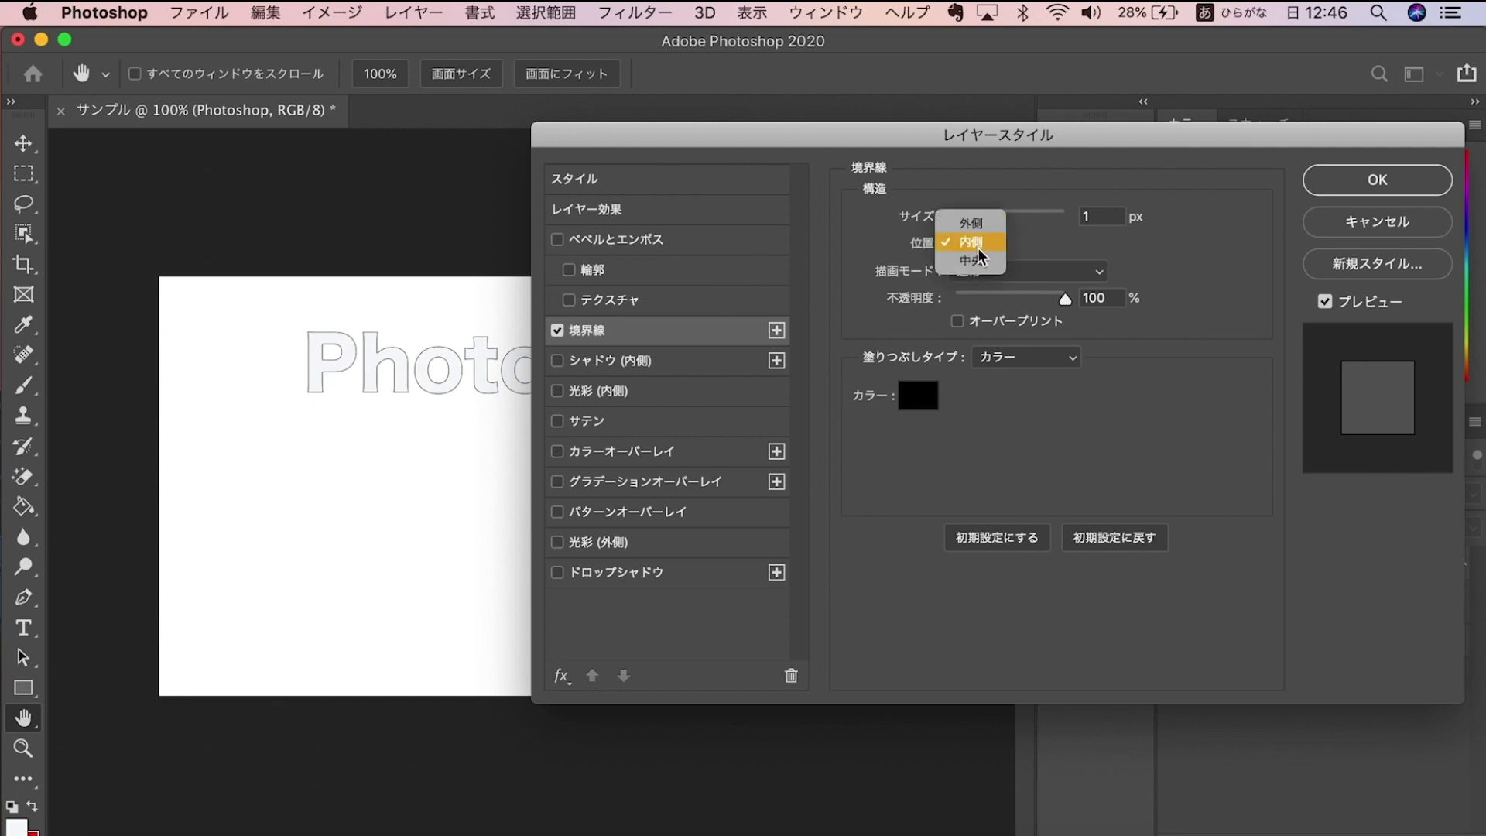
{"action": "left_click", "coordinate": [976, 223]}
{"action": "left_click", "coordinate": [957, 215]}
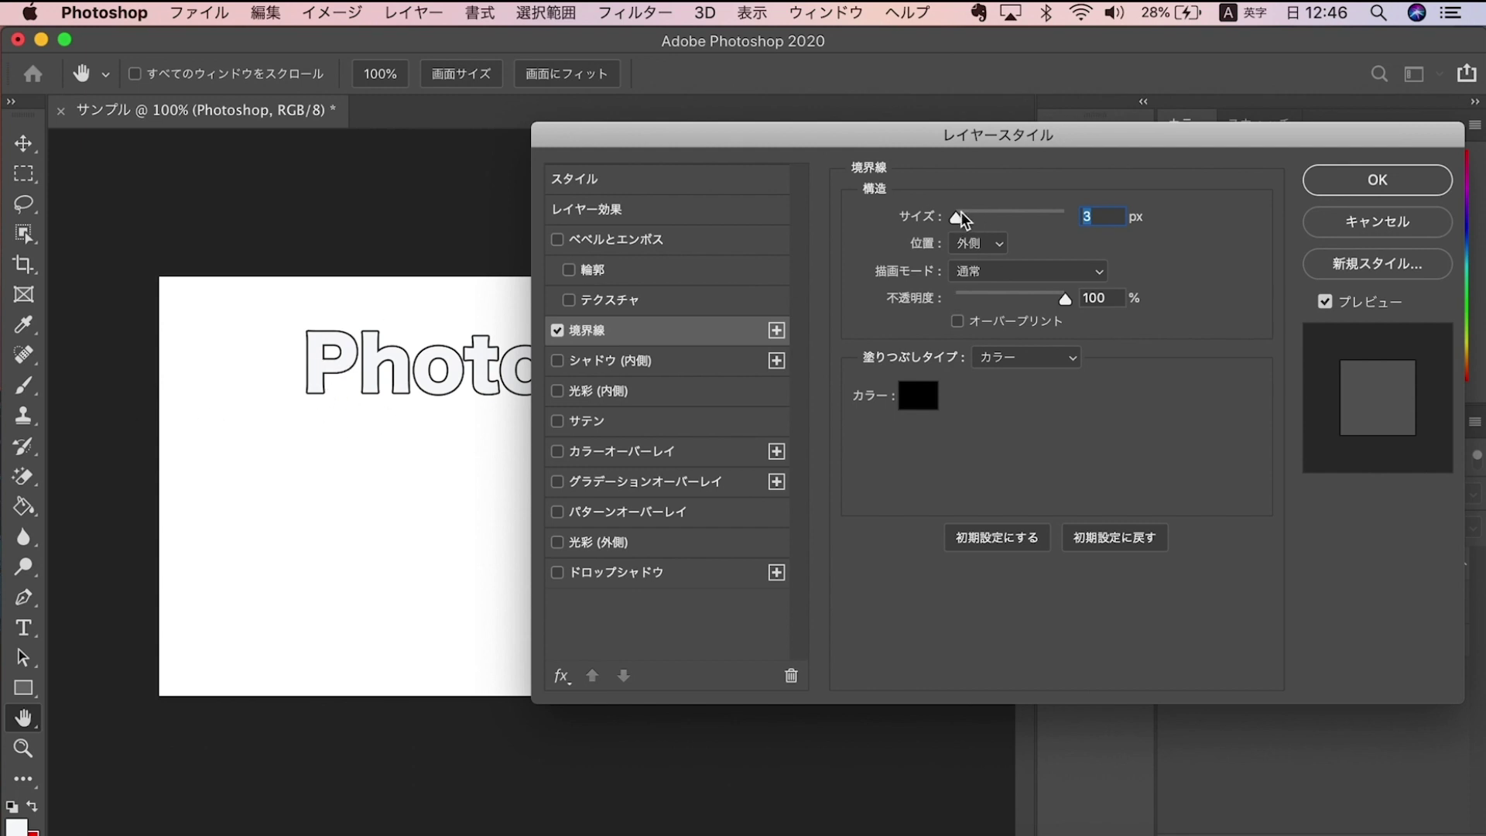
{"action": "left_click_drag", "start_coordinate": [957, 216], "coordinate": [963, 217]}
{"action": "key", "text": "Up"}
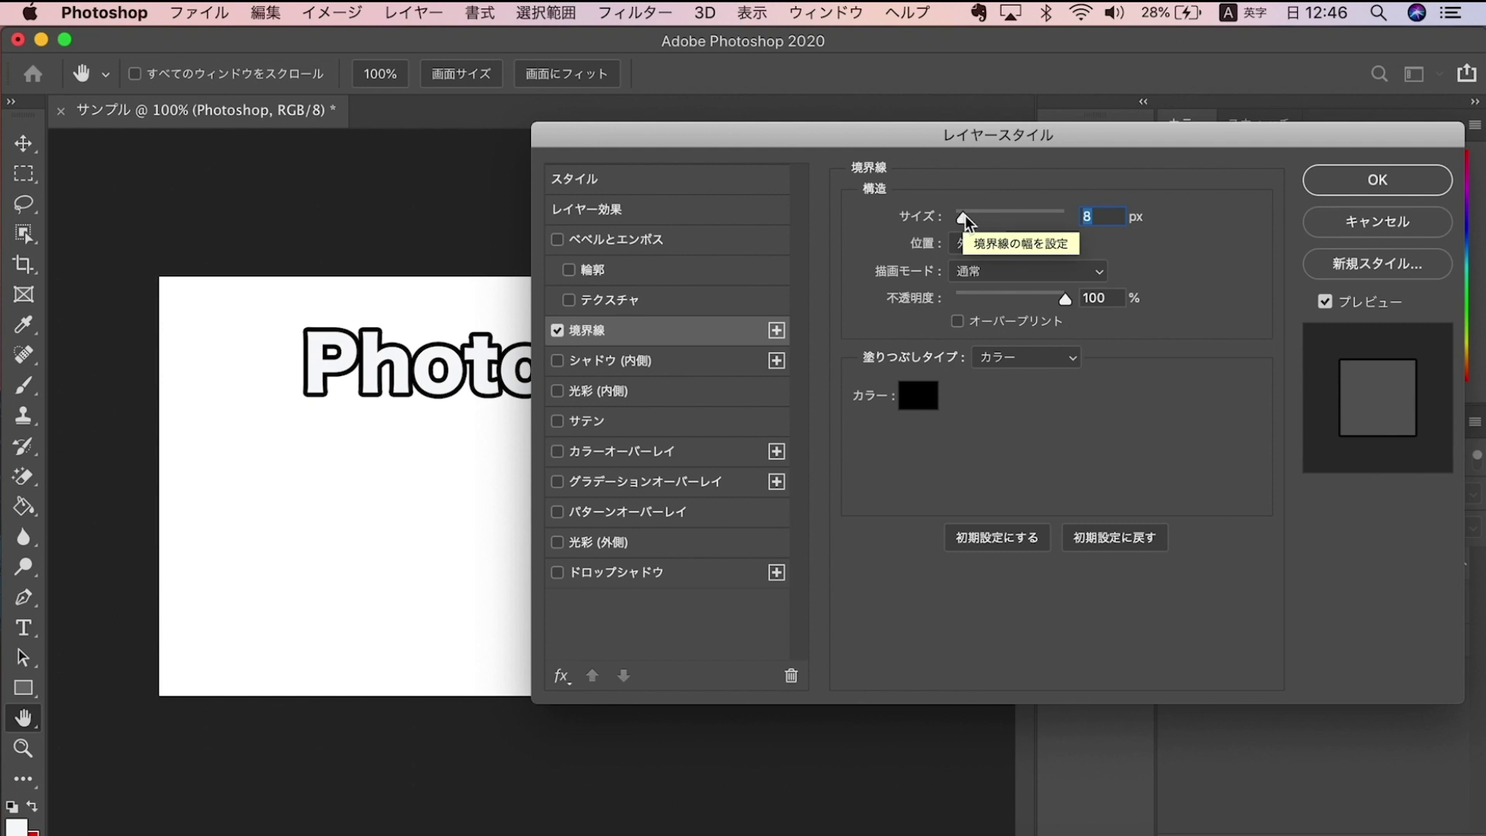
{"action": "key", "text": "Up"}
Add a second, bright red stroke widened to 16 px
{"action": "left_click", "coordinate": [776, 330]}
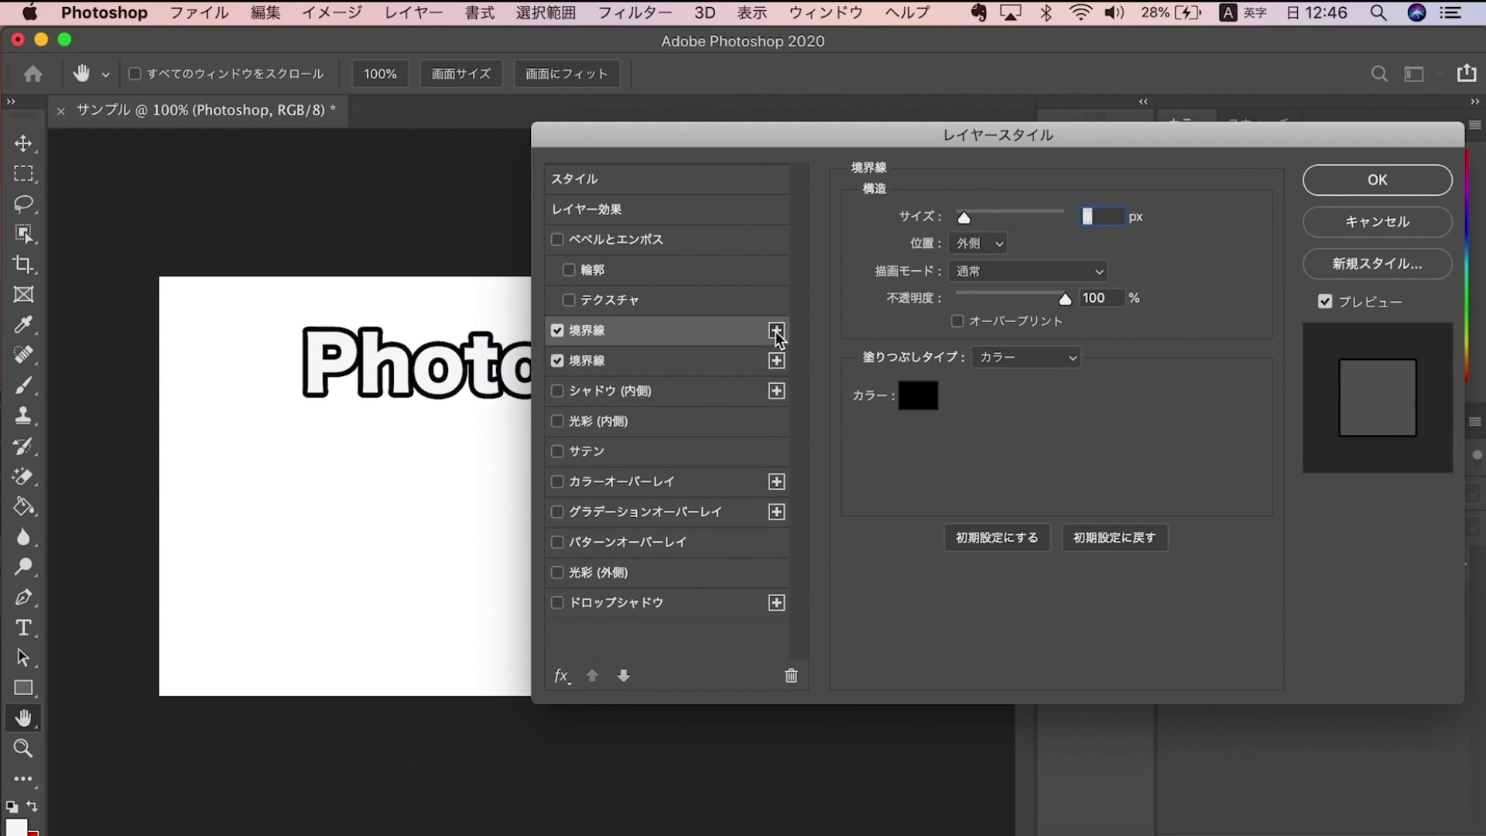
{"action": "left_click", "coordinate": [673, 365]}
{"action": "left_click", "coordinate": [917, 397]}
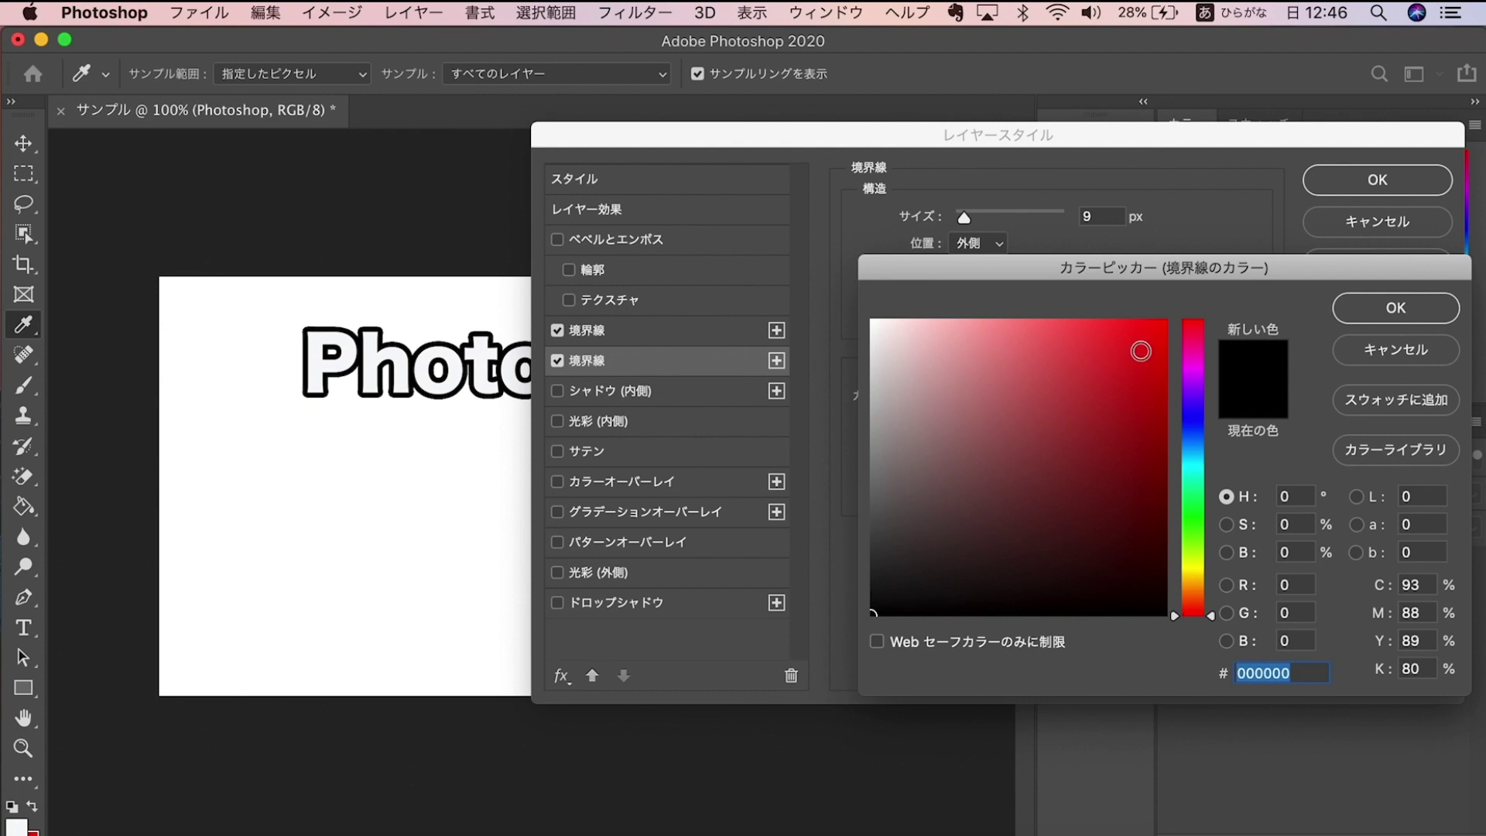
{"action": "left_click", "coordinate": [1147, 337]}
{"action": "left_click", "coordinate": [1345, 310]}
{"action": "left_click_drag", "start_coordinate": [965, 219], "coordinate": [972, 216]}
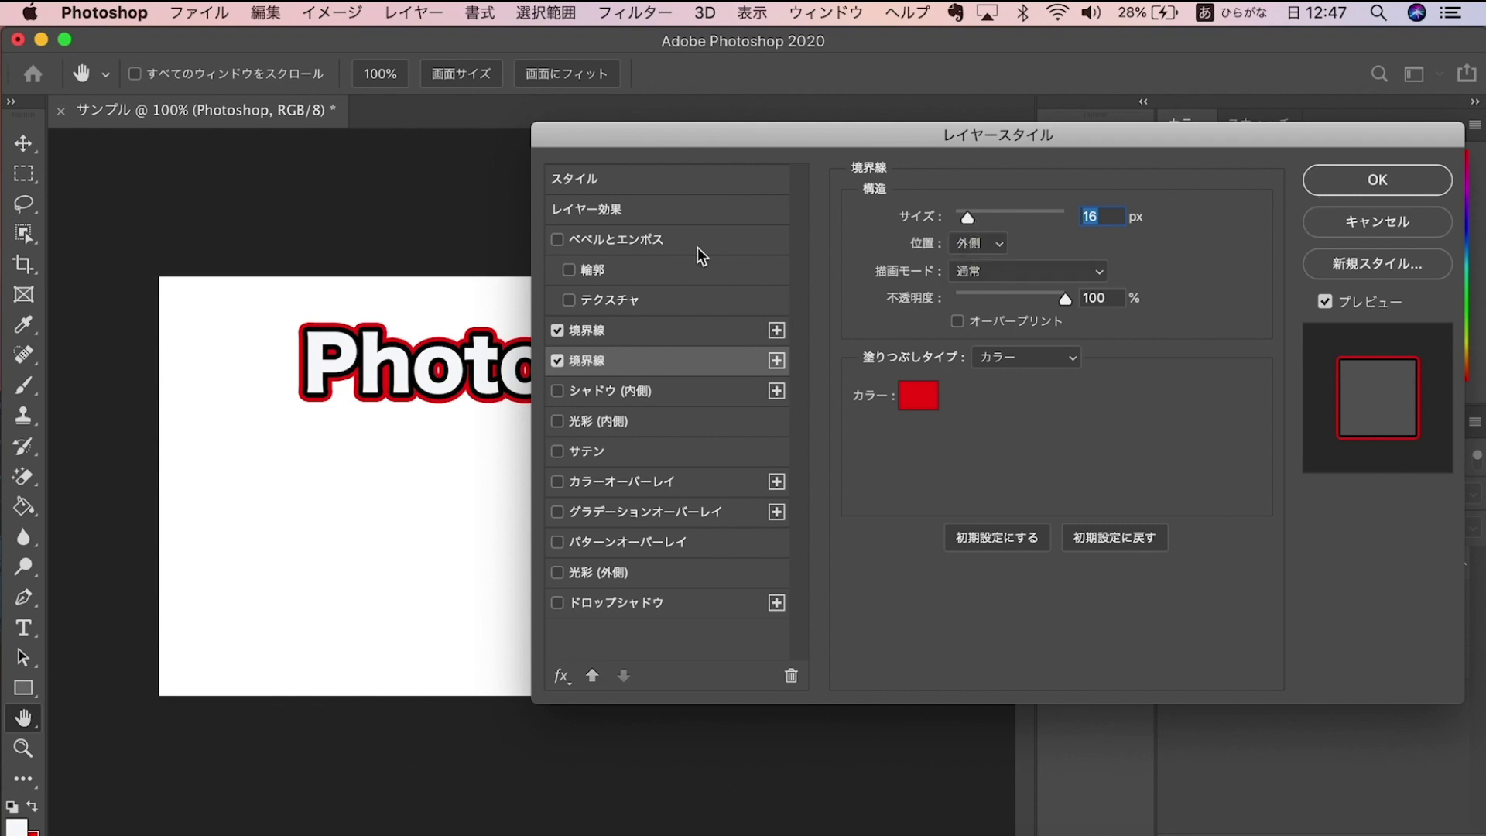
Turn off both strokes and enable 光彩 (外側)
{"action": "left_click", "coordinate": [554, 361]}
{"action": "left_click", "coordinate": [559, 332]}
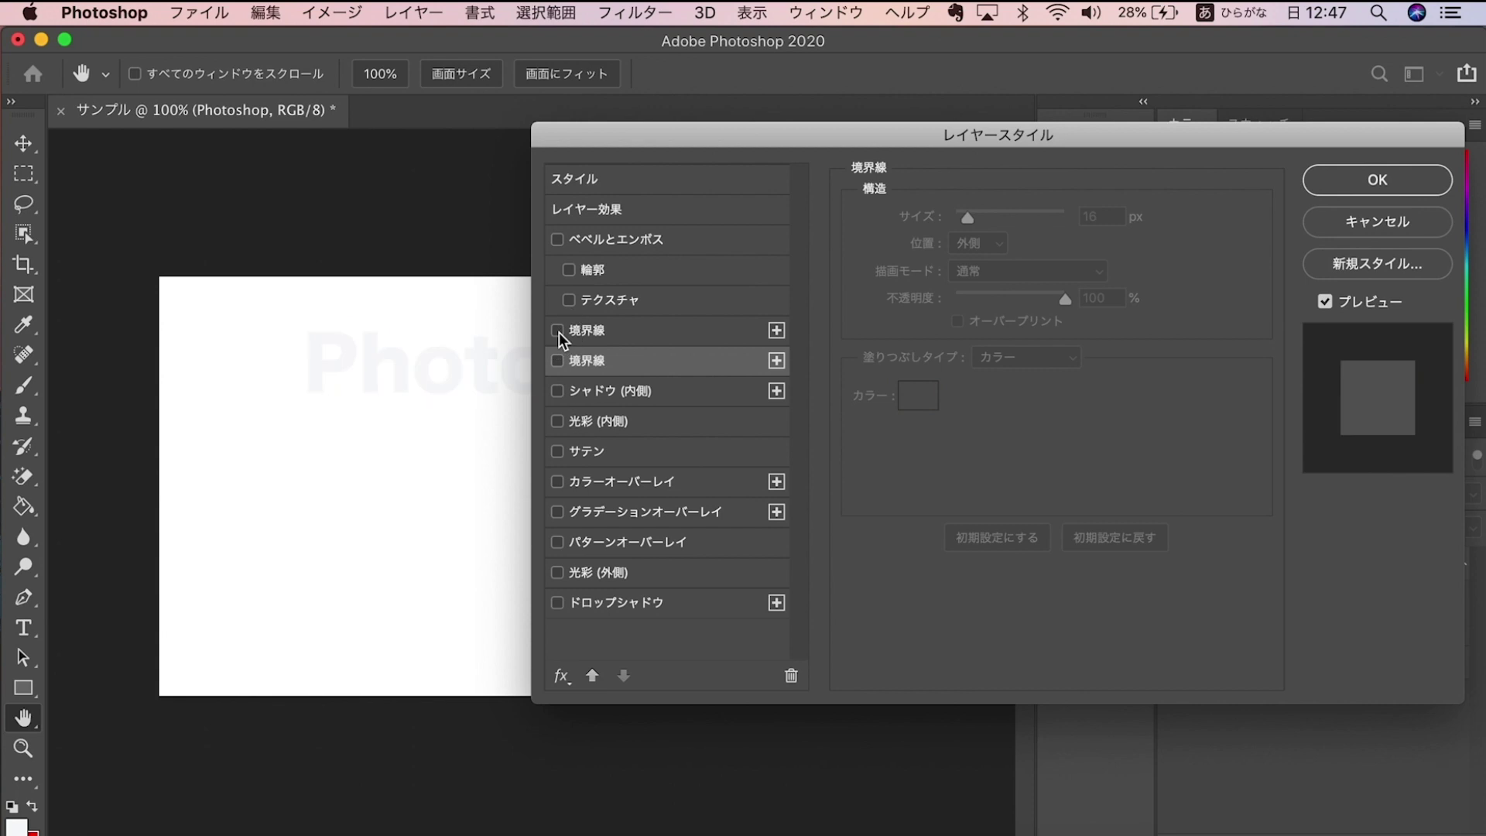
{"action": "left_click", "coordinate": [557, 573]}
Try gradient and pattern overlays, then turn them and the outer glow off
{"action": "left_click", "coordinate": [558, 545]}
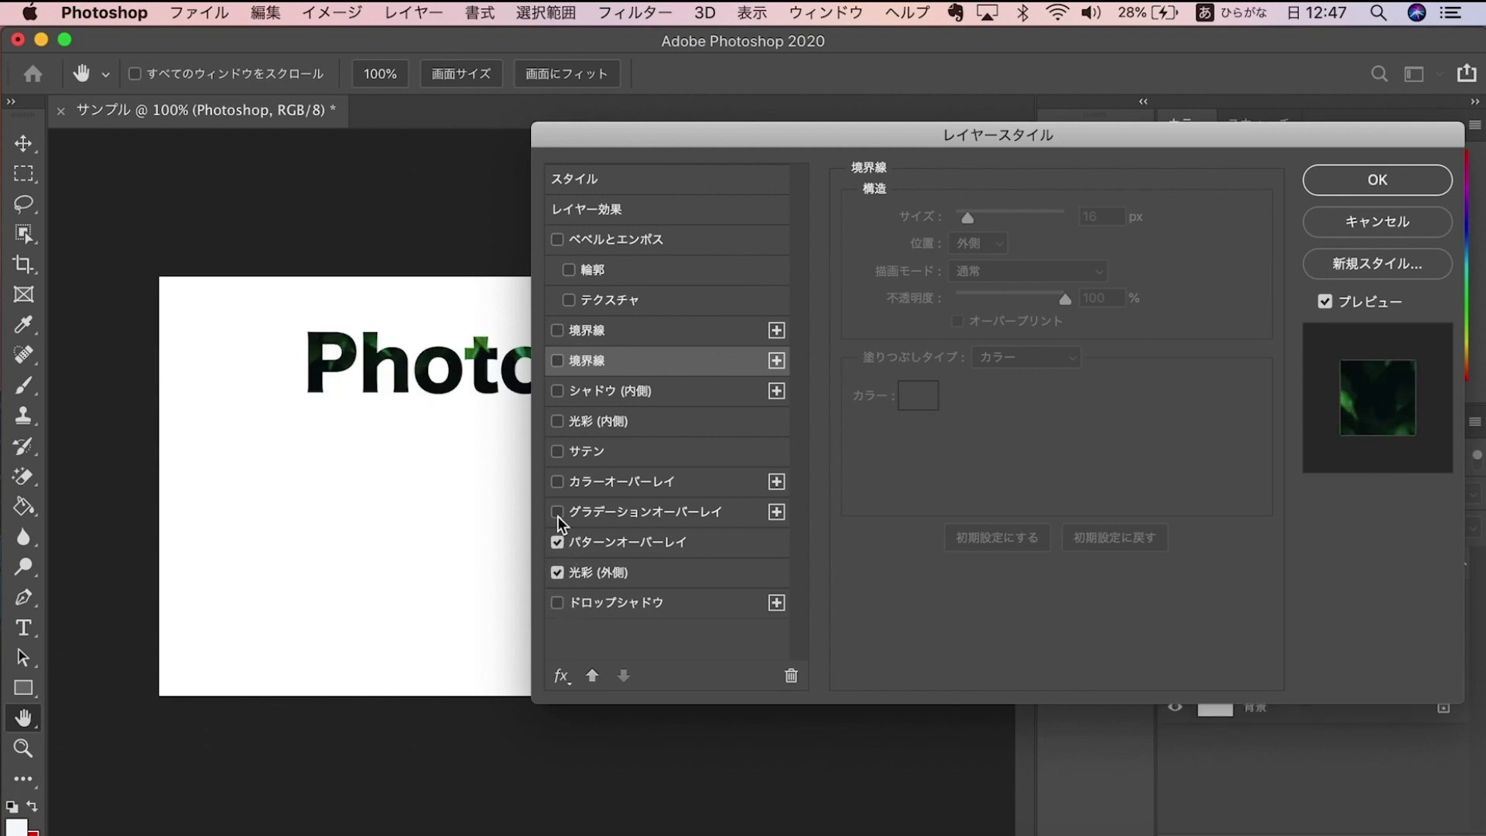
{"action": "left_click", "coordinate": [557, 517]}
{"action": "left_click", "coordinate": [555, 541]}
{"action": "left_click", "coordinate": [555, 511]}
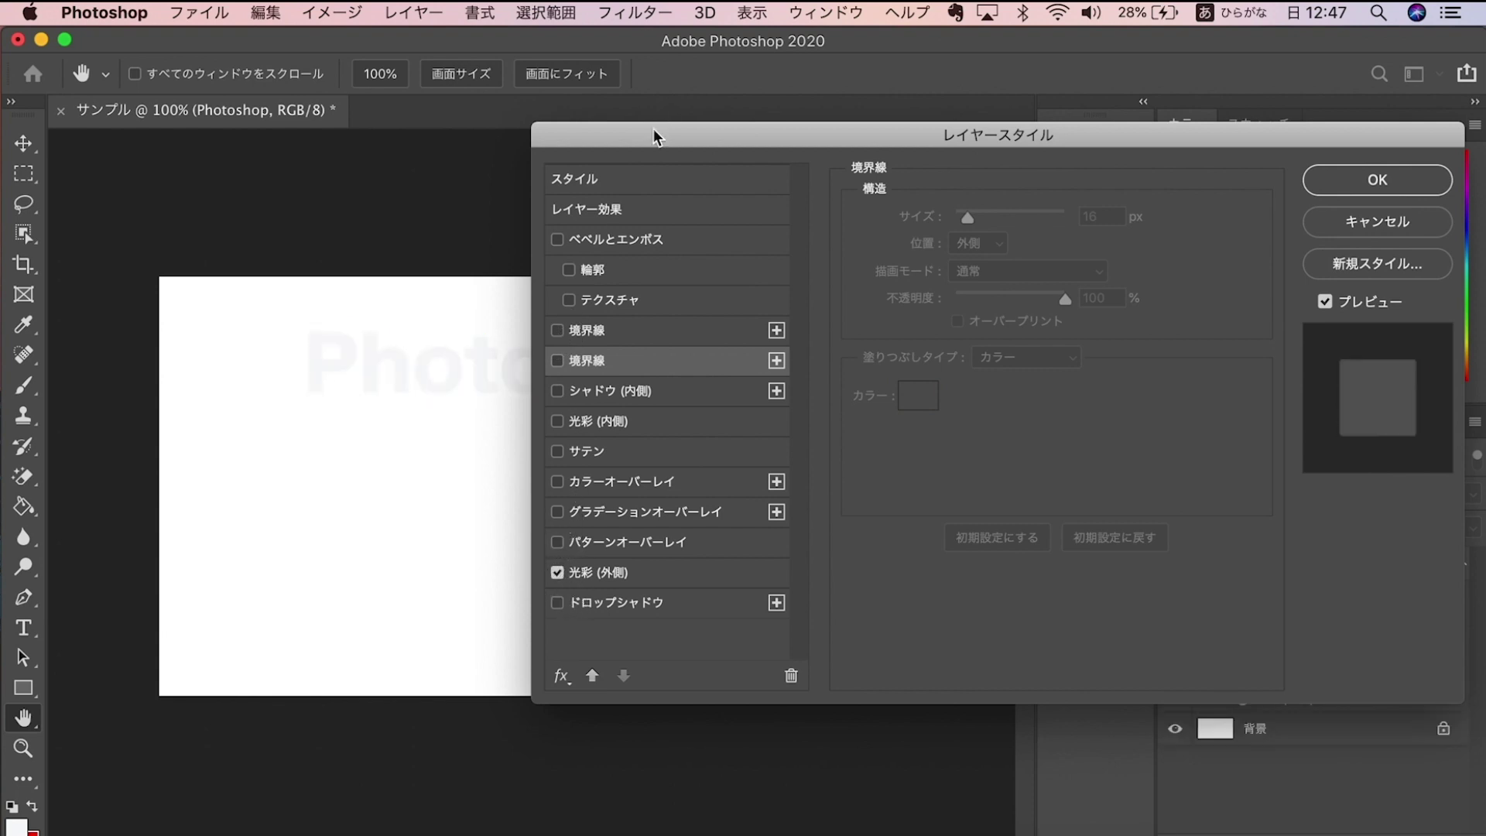
{"action": "left_click_drag", "start_coordinate": [653, 128], "coordinate": [695, 105]}
{"action": "left_click", "coordinate": [599, 487]}
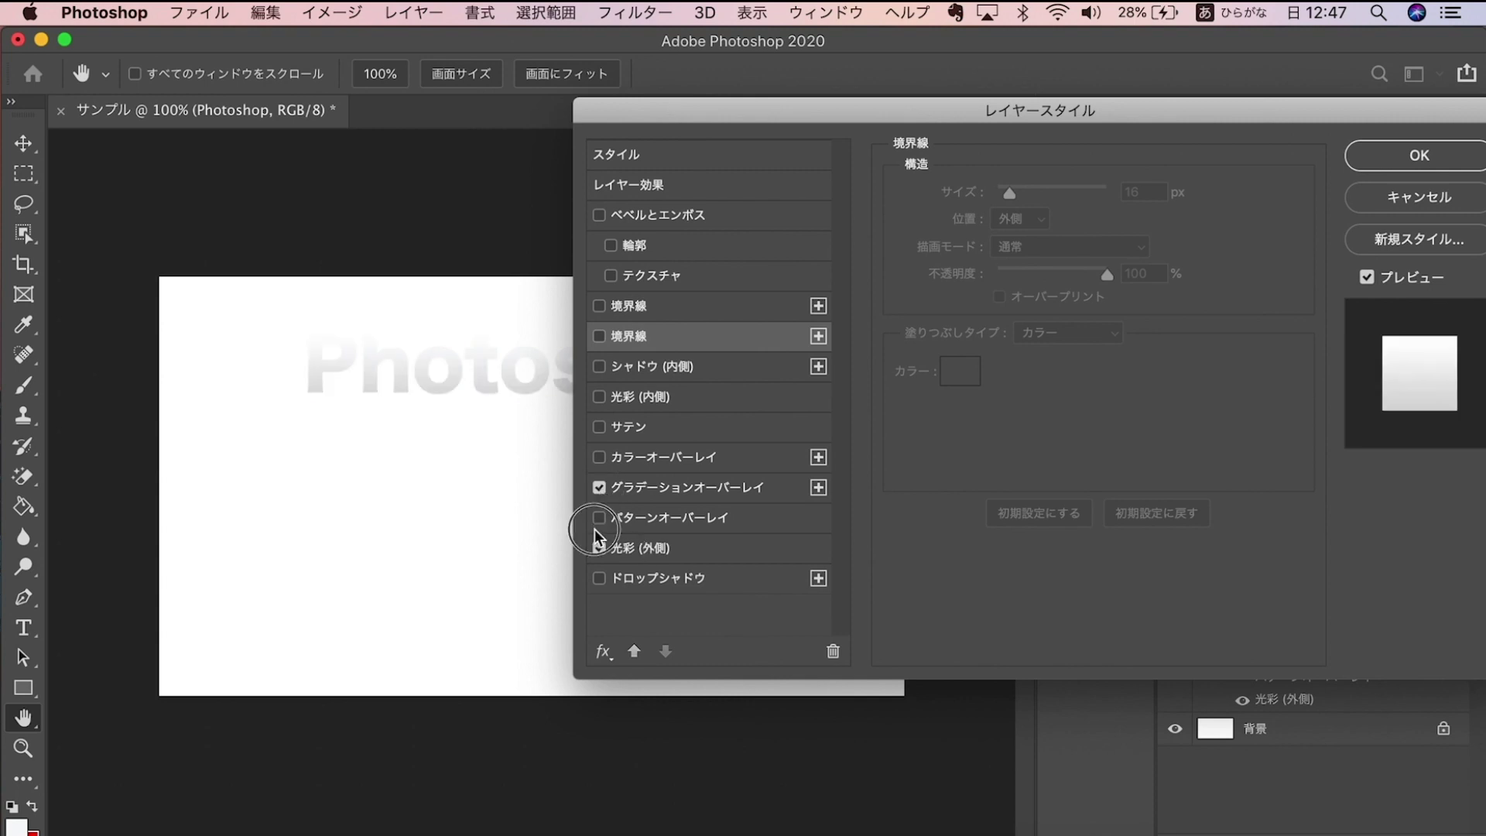
{"action": "left_click", "coordinate": [596, 520]}
{"action": "left_click", "coordinate": [596, 546]}
{"action": "left_click", "coordinate": [600, 492]}
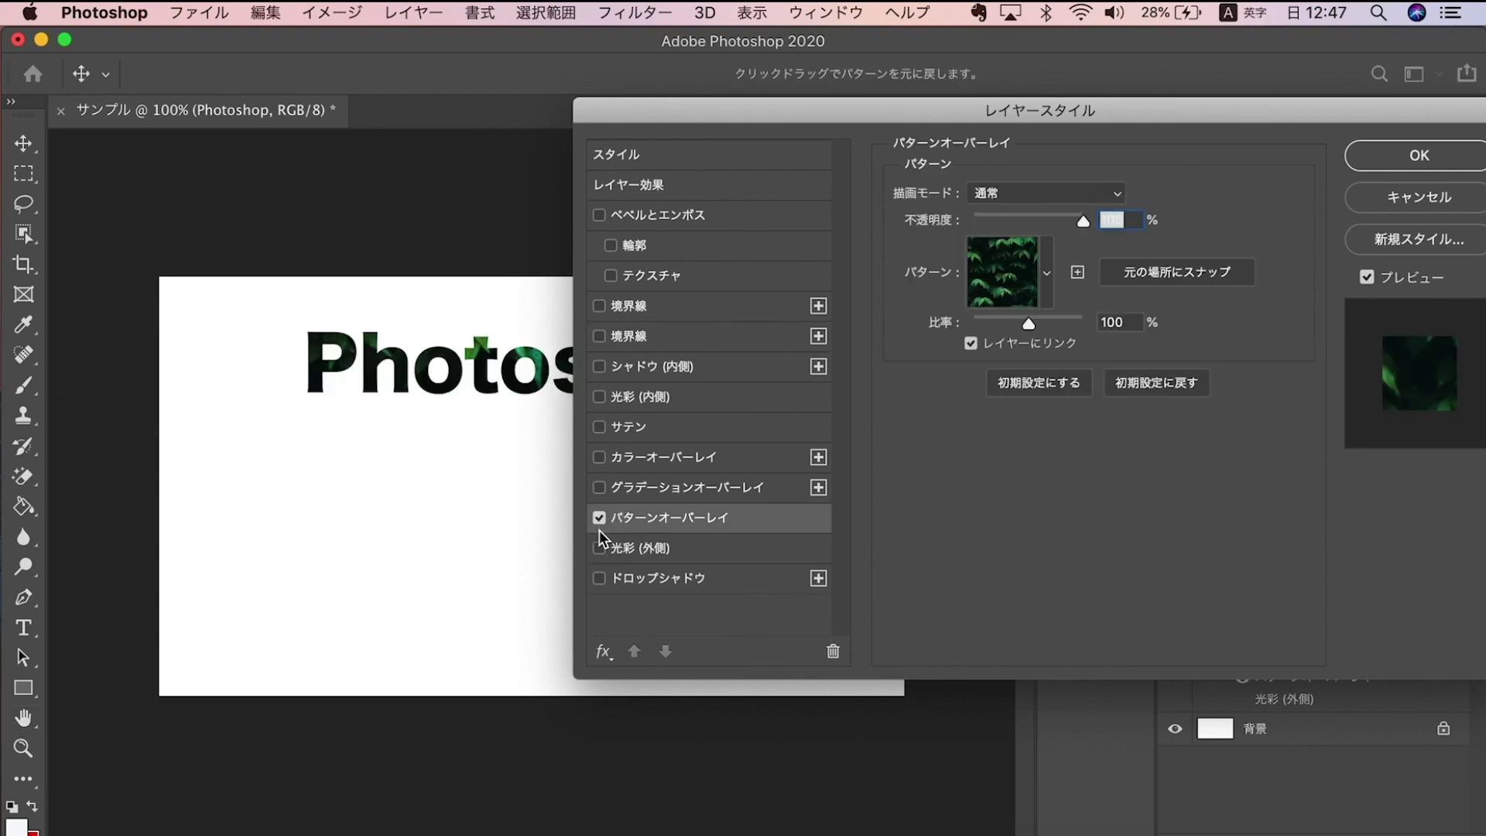
{"action": "left_click", "coordinate": [598, 519]}
Add a ドロップシャドウ with 乗算 blend mode at about 35% opacity and apply it
{"action": "left_click", "coordinate": [598, 577]}
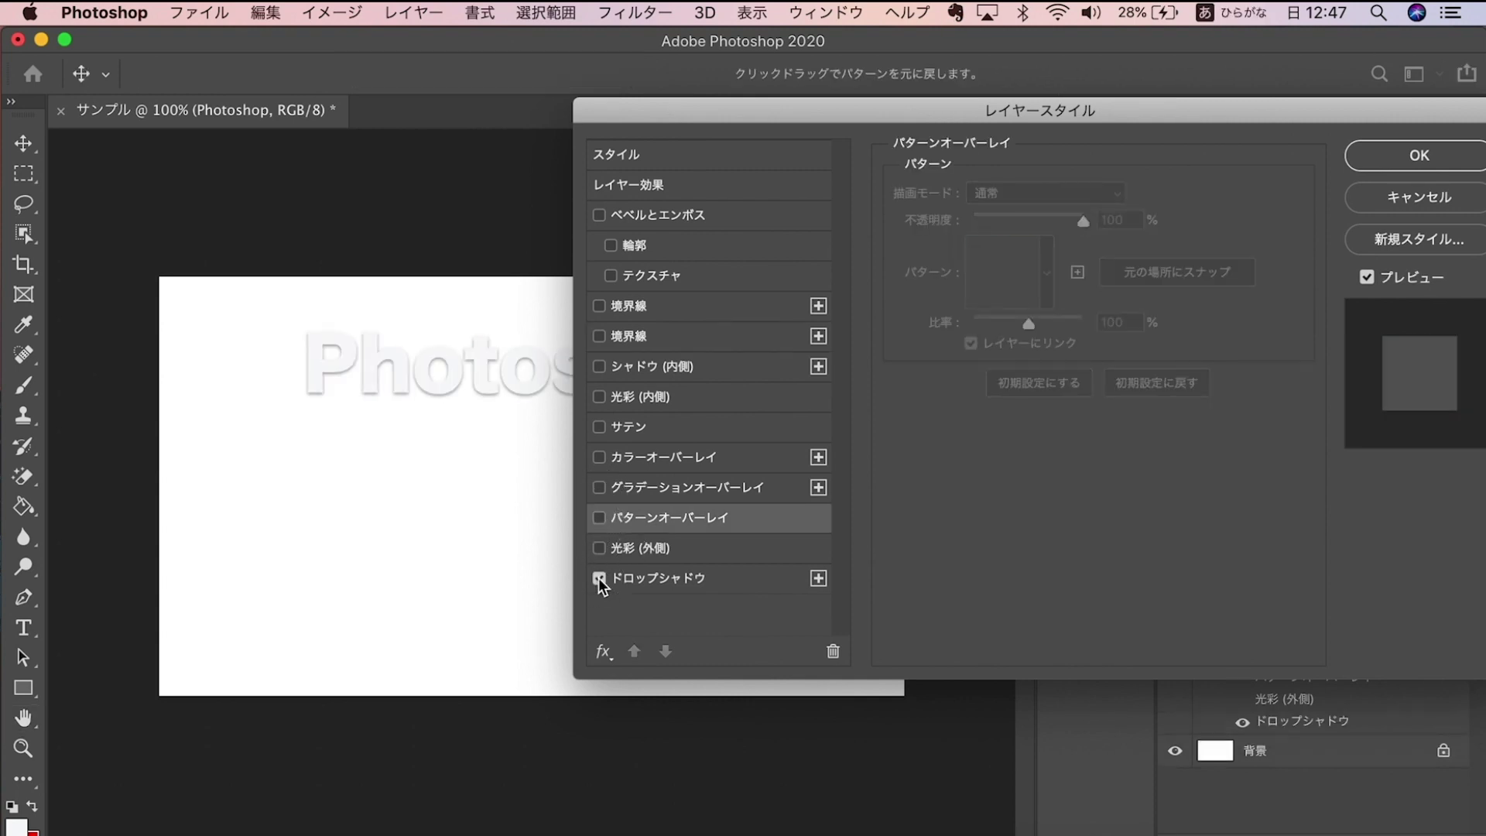
{"action": "left_click", "coordinate": [642, 578]}
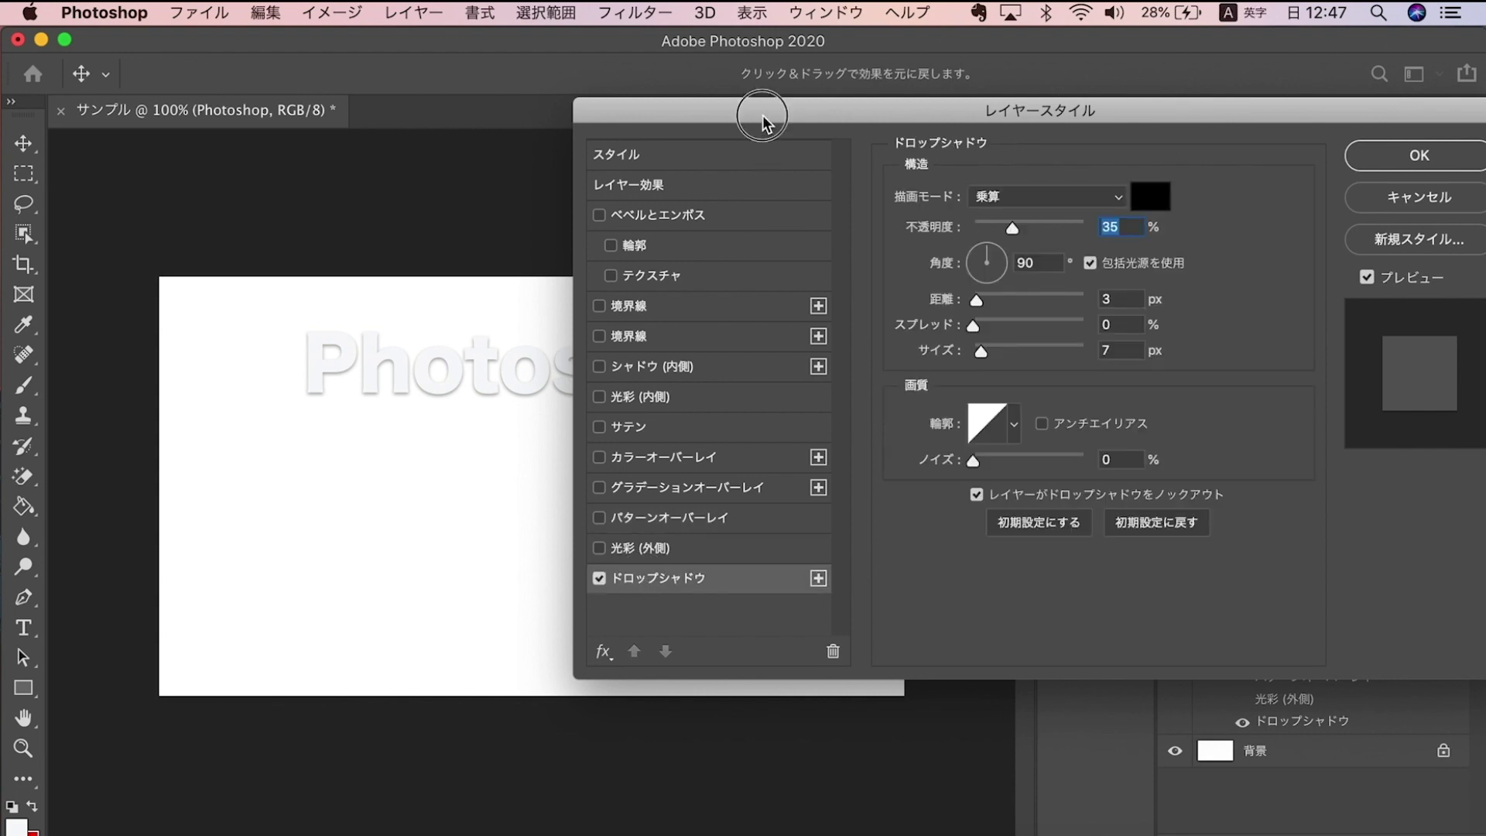
{"action": "mouse_move", "coordinate": [763, 116]}
{"action": "left_mouse_down"}
{"action": "mouse_move", "coordinate": [1068, 133]}
{"action": "mouse_move", "coordinate": [811, 76]}
{"action": "left_mouse_up"}
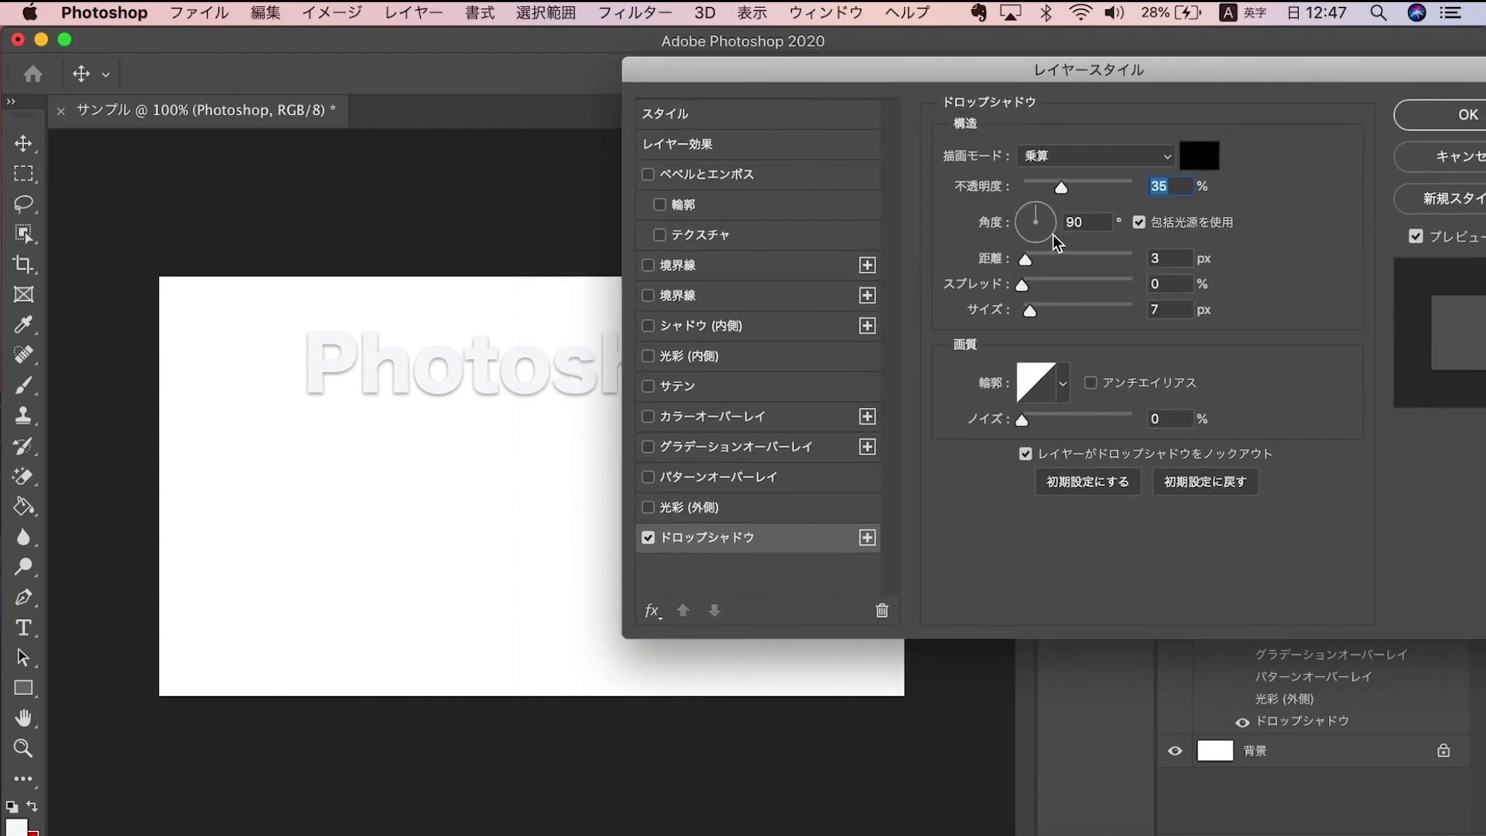
{"action": "left_click", "coordinate": [1068, 158]}
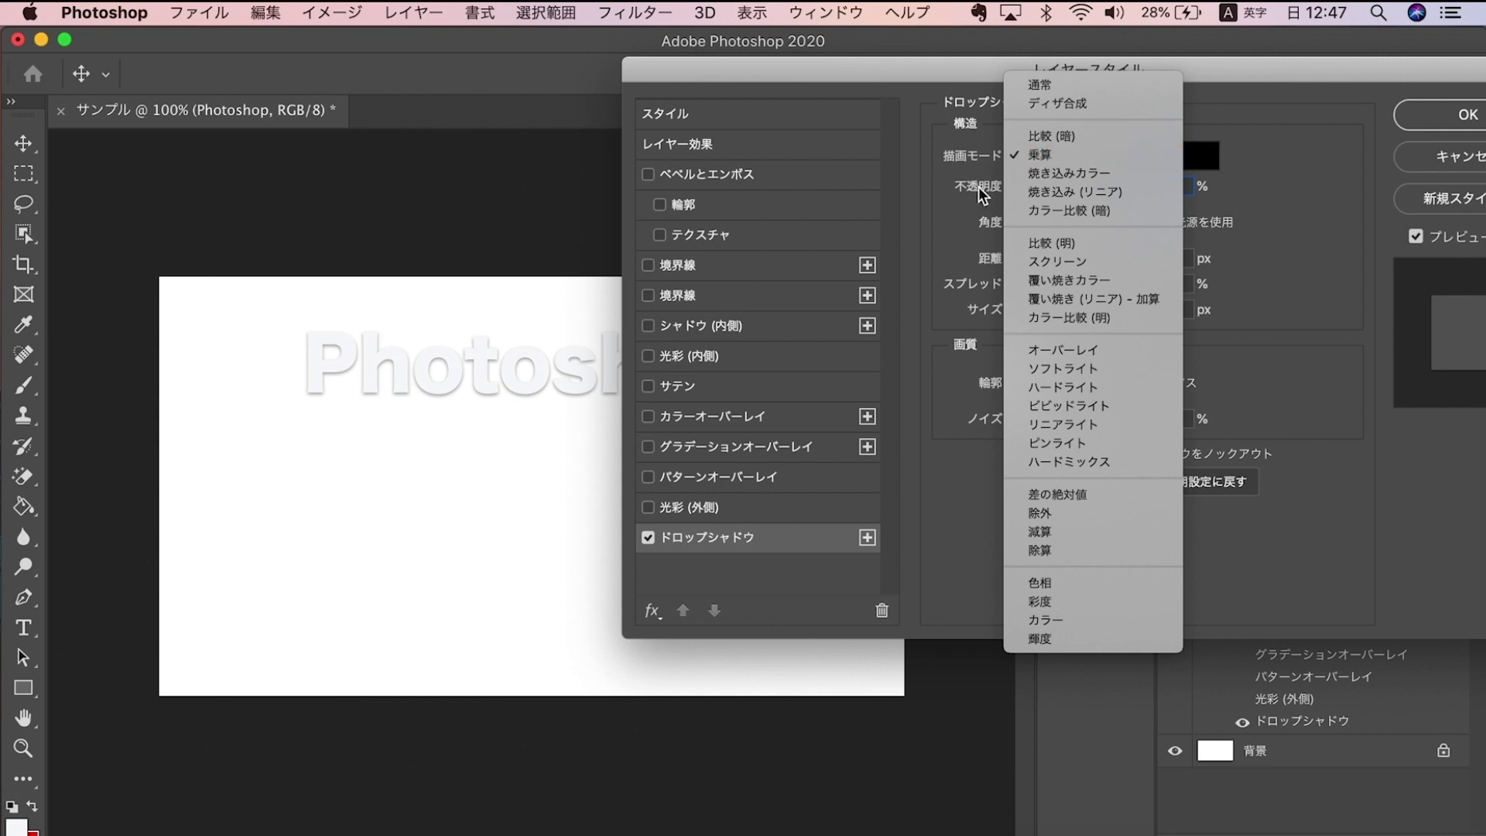
{"action": "left_click", "coordinate": [1048, 155]}
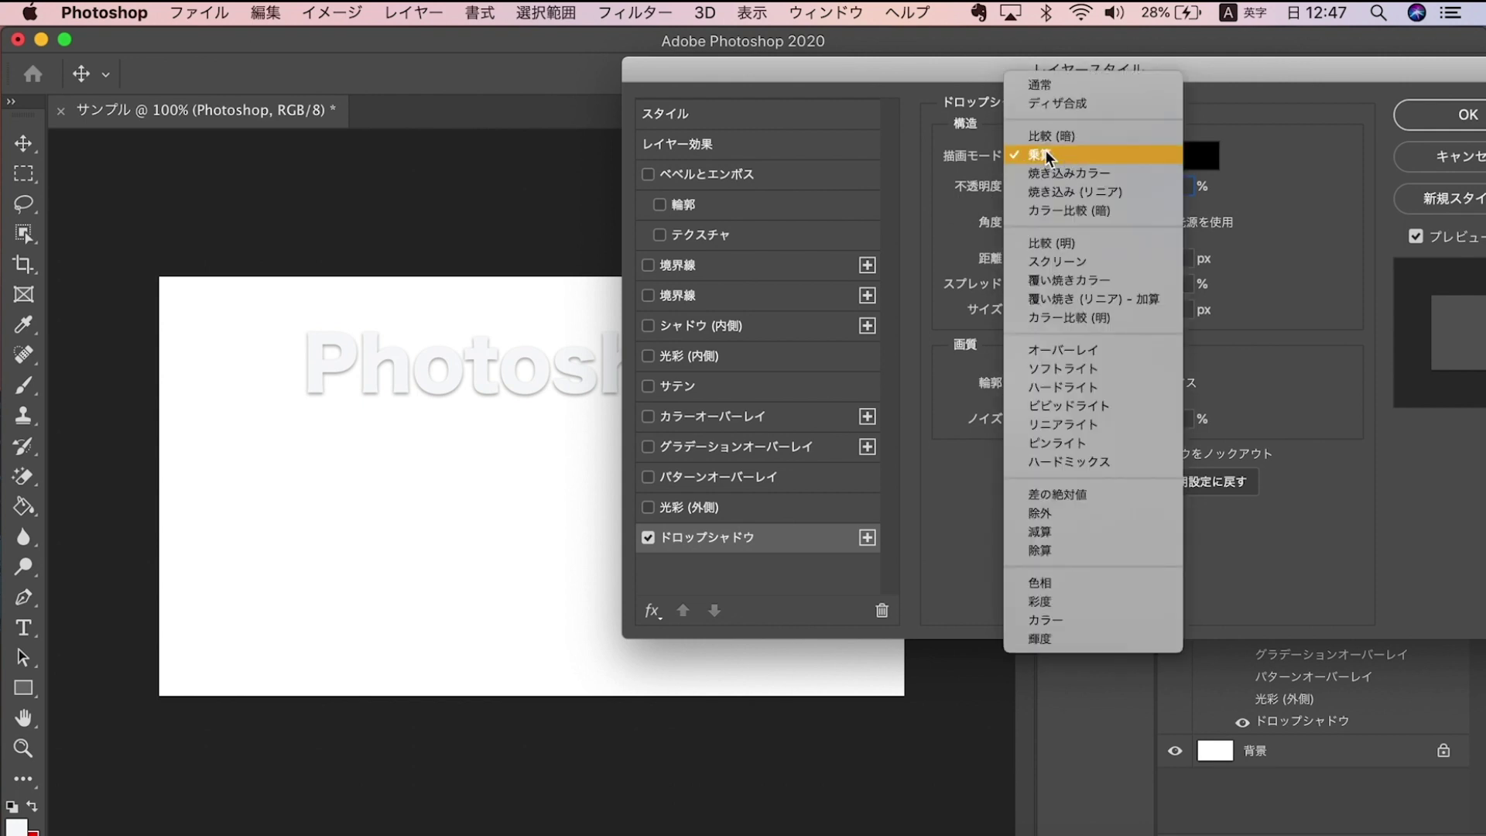
{"action": "left_click", "coordinate": [1037, 159]}
{"action": "left_click_drag", "start_coordinate": [1060, 184], "coordinate": [1062, 184]}
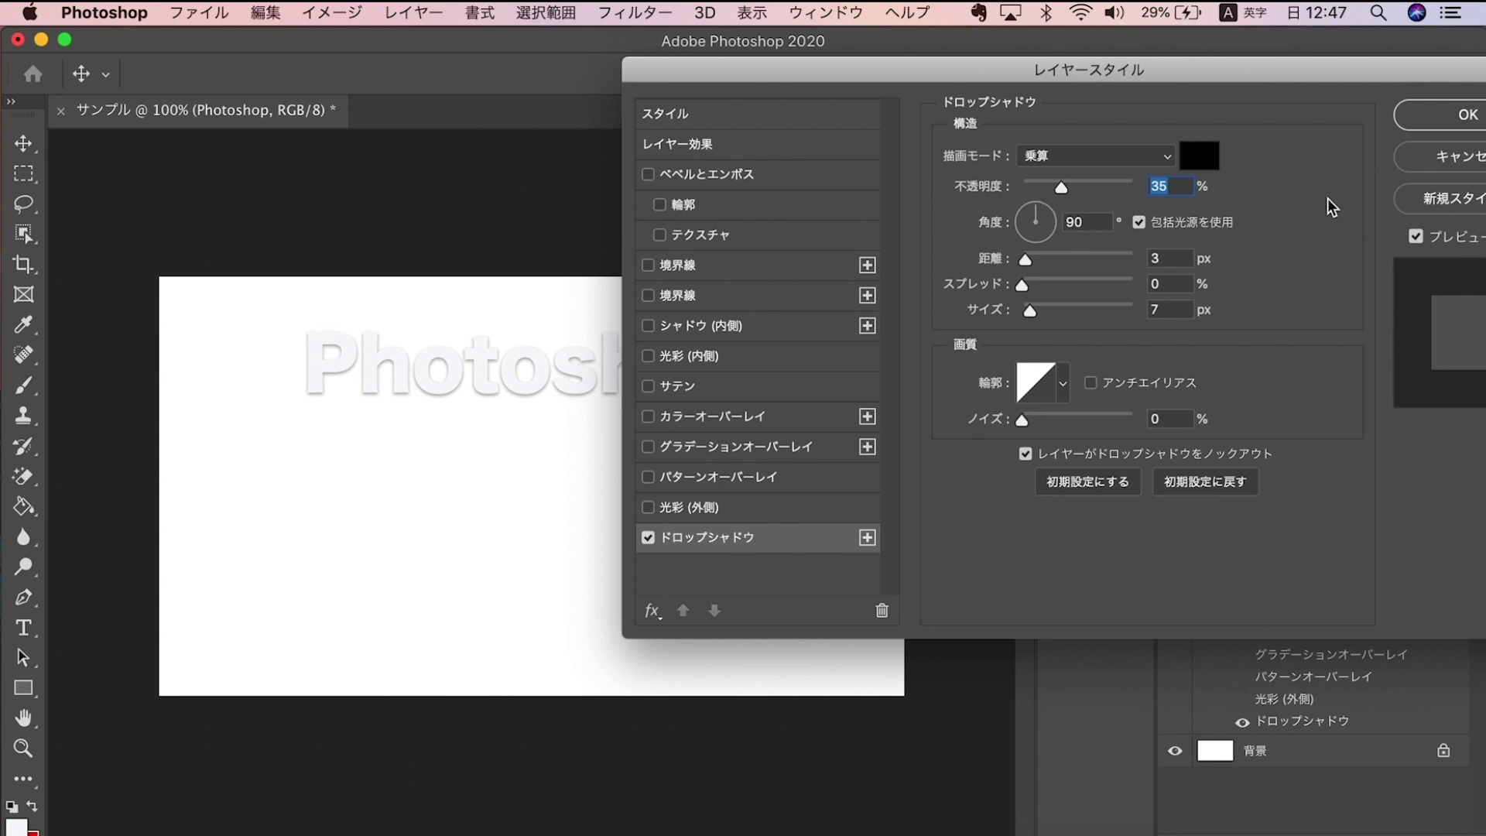
{"action": "left_click", "coordinate": [1431, 119]}
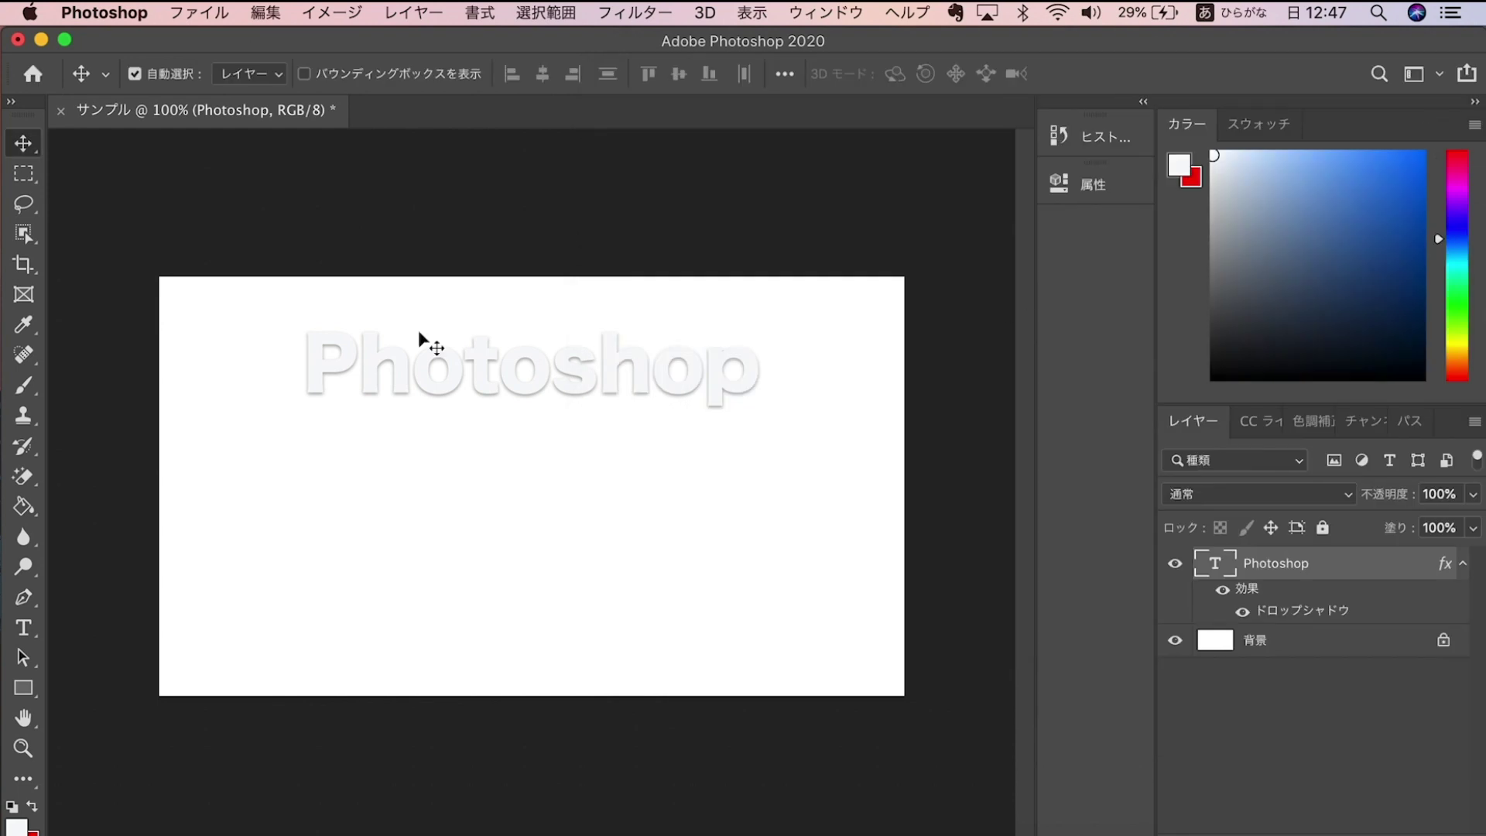
Add empty layer レイヤー 1, then briefly hide and re-show the shadow, text and 背景 layers
{"action": "key", "text": "ctrl+shift+alt+n"}
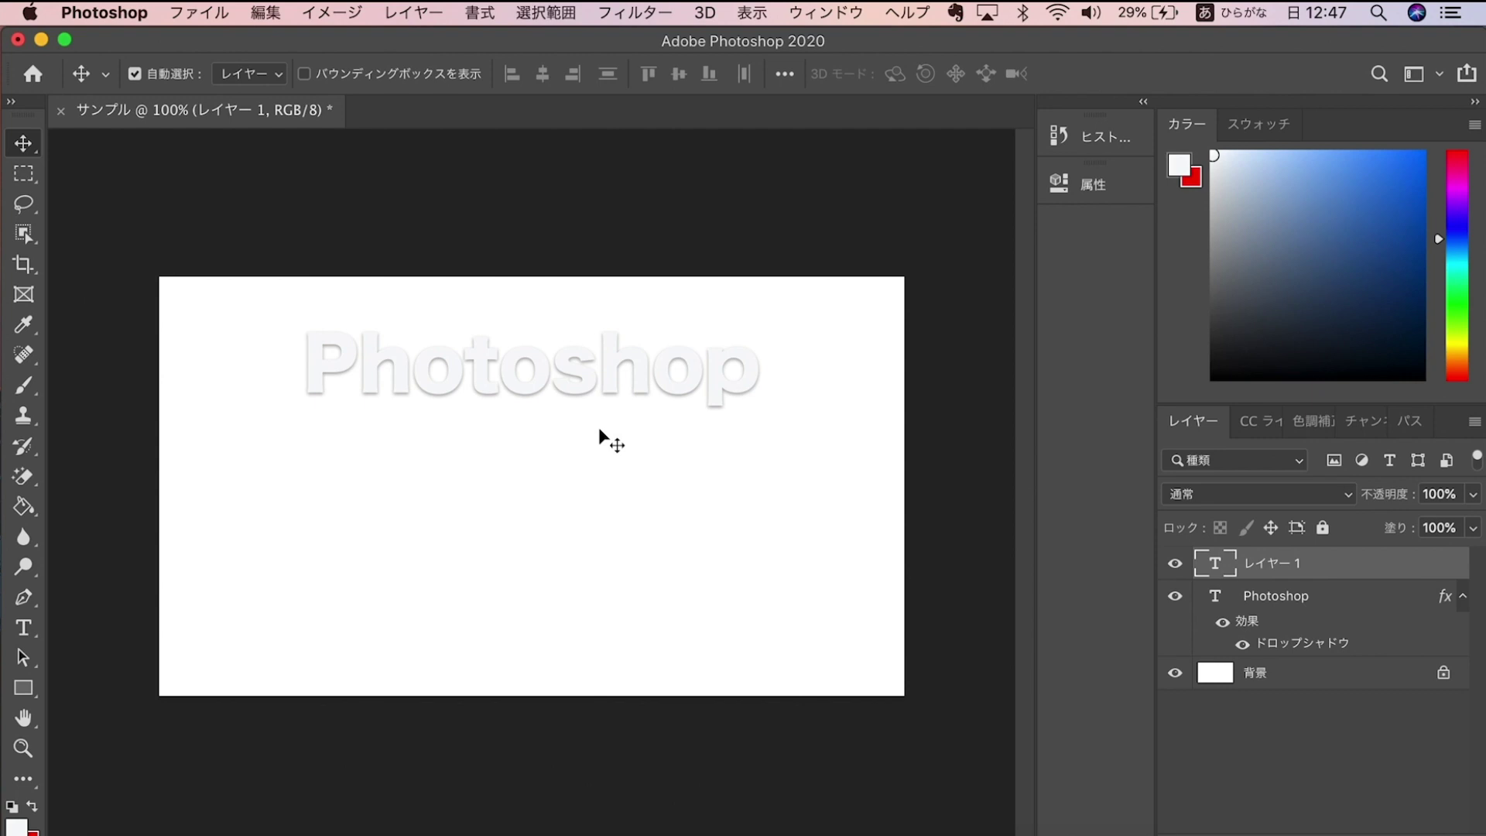
{"action": "left_click", "coordinate": [1242, 646]}
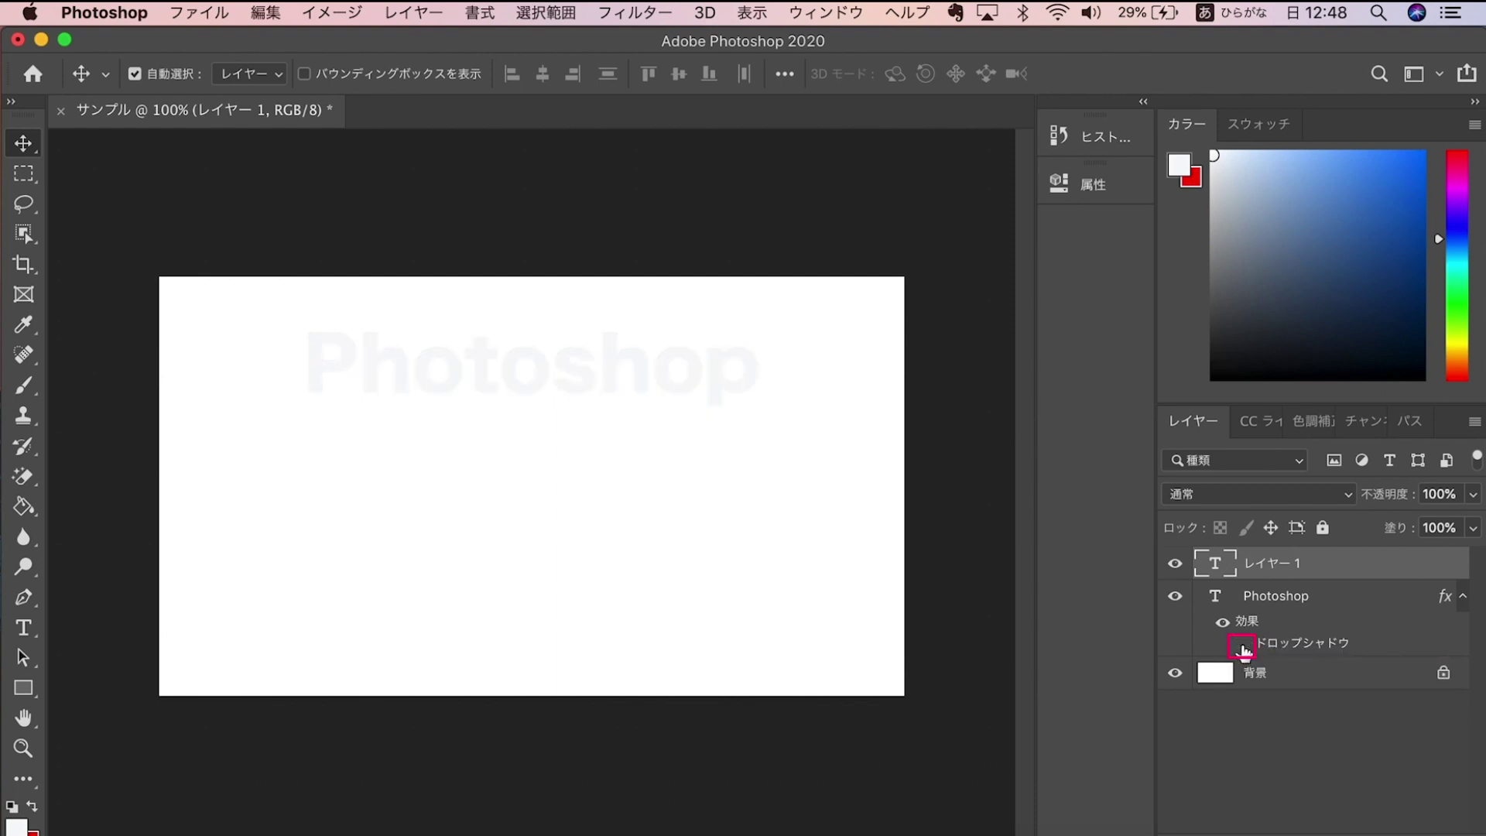
{"action": "left_click", "coordinate": [1242, 646]}
{"action": "left_click", "coordinate": [1174, 598]}
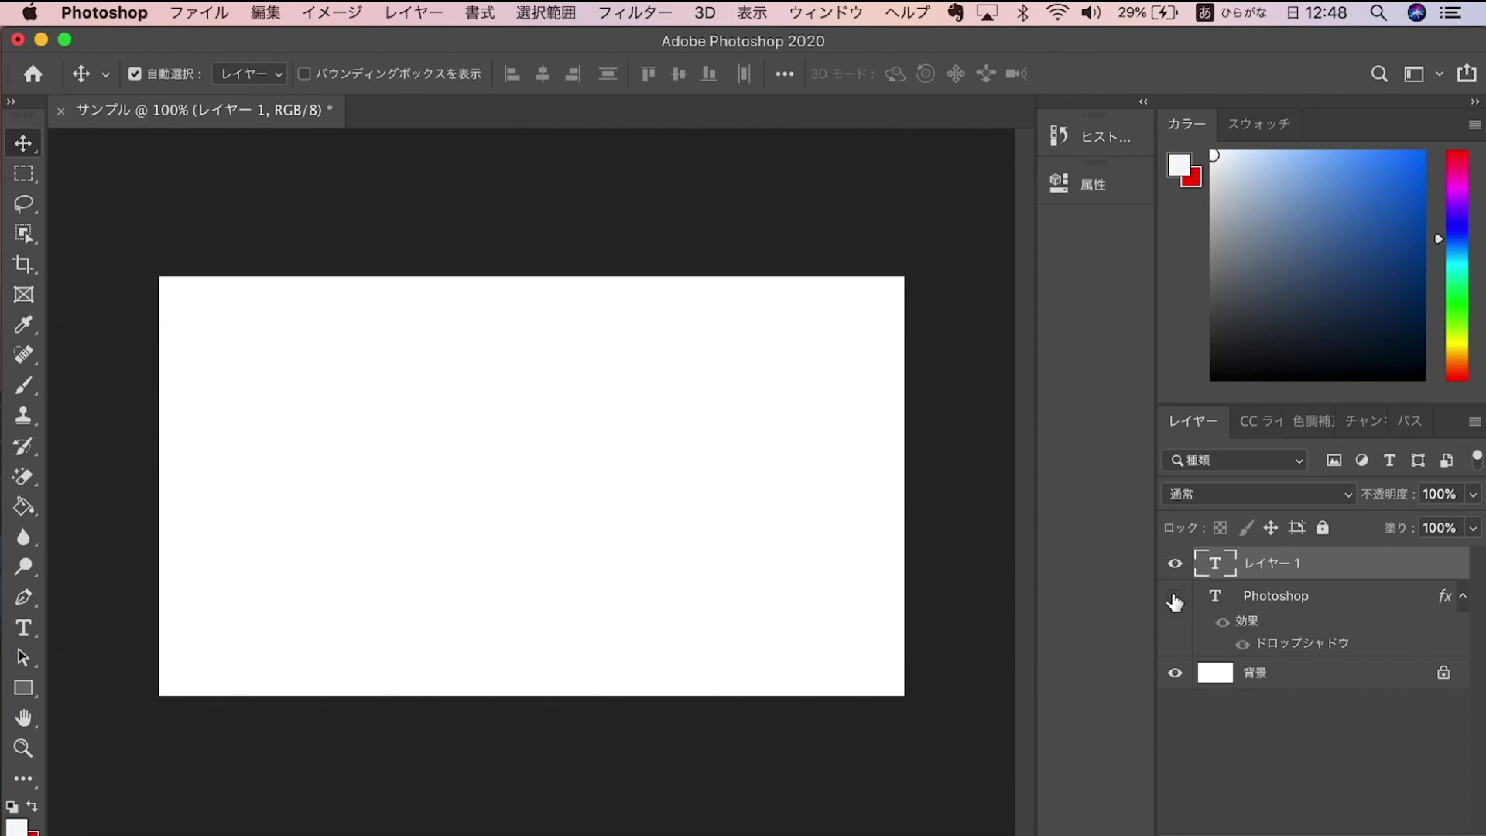
{"action": "left_click", "coordinate": [1174, 597]}
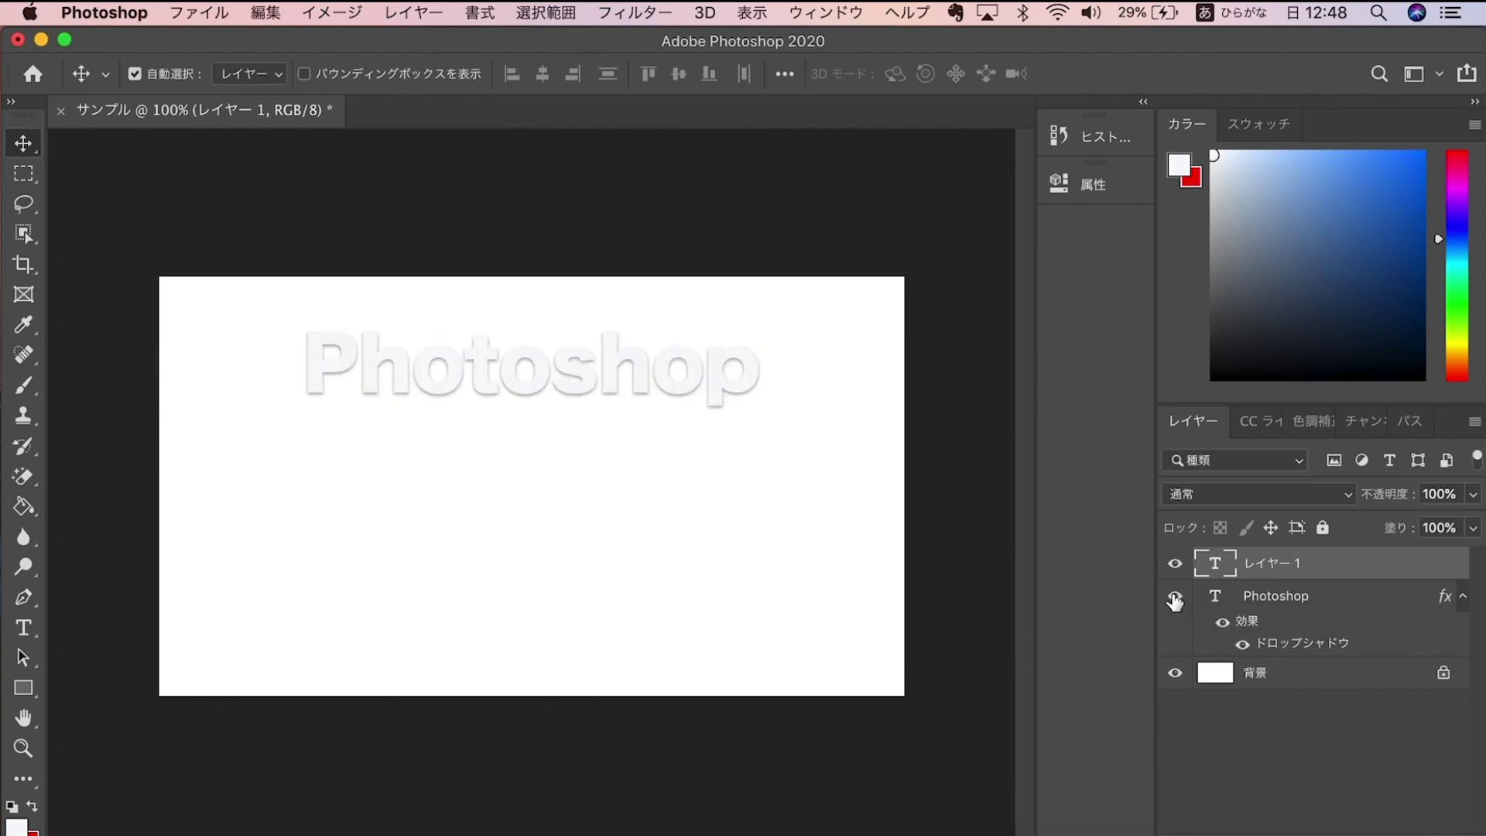
{"action": "left_click", "coordinate": [1175, 674]}
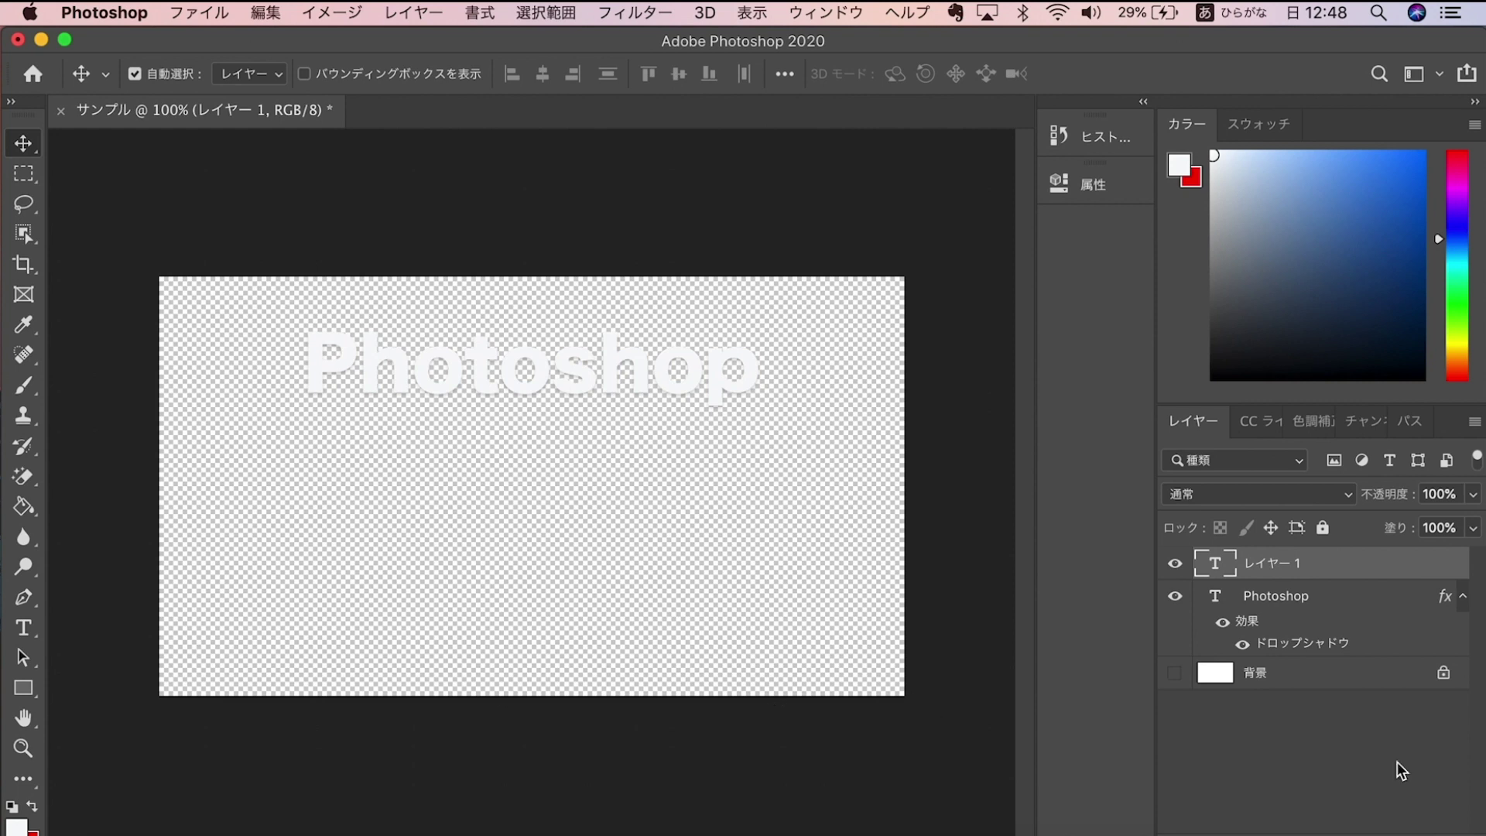
{"action": "left_click", "coordinate": [1176, 673]}
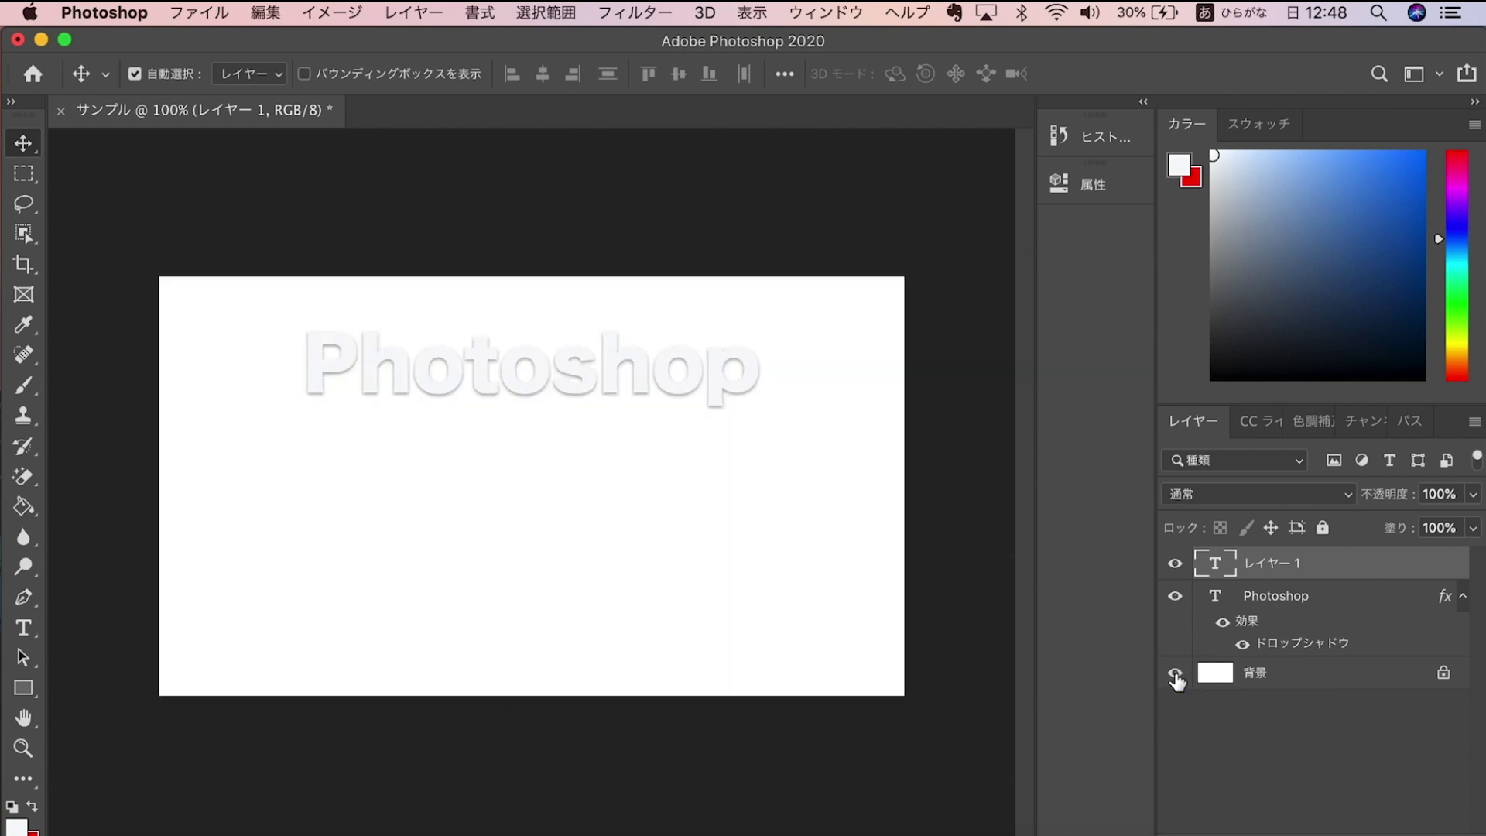
{"action": "left_click", "coordinate": [72, 809]}
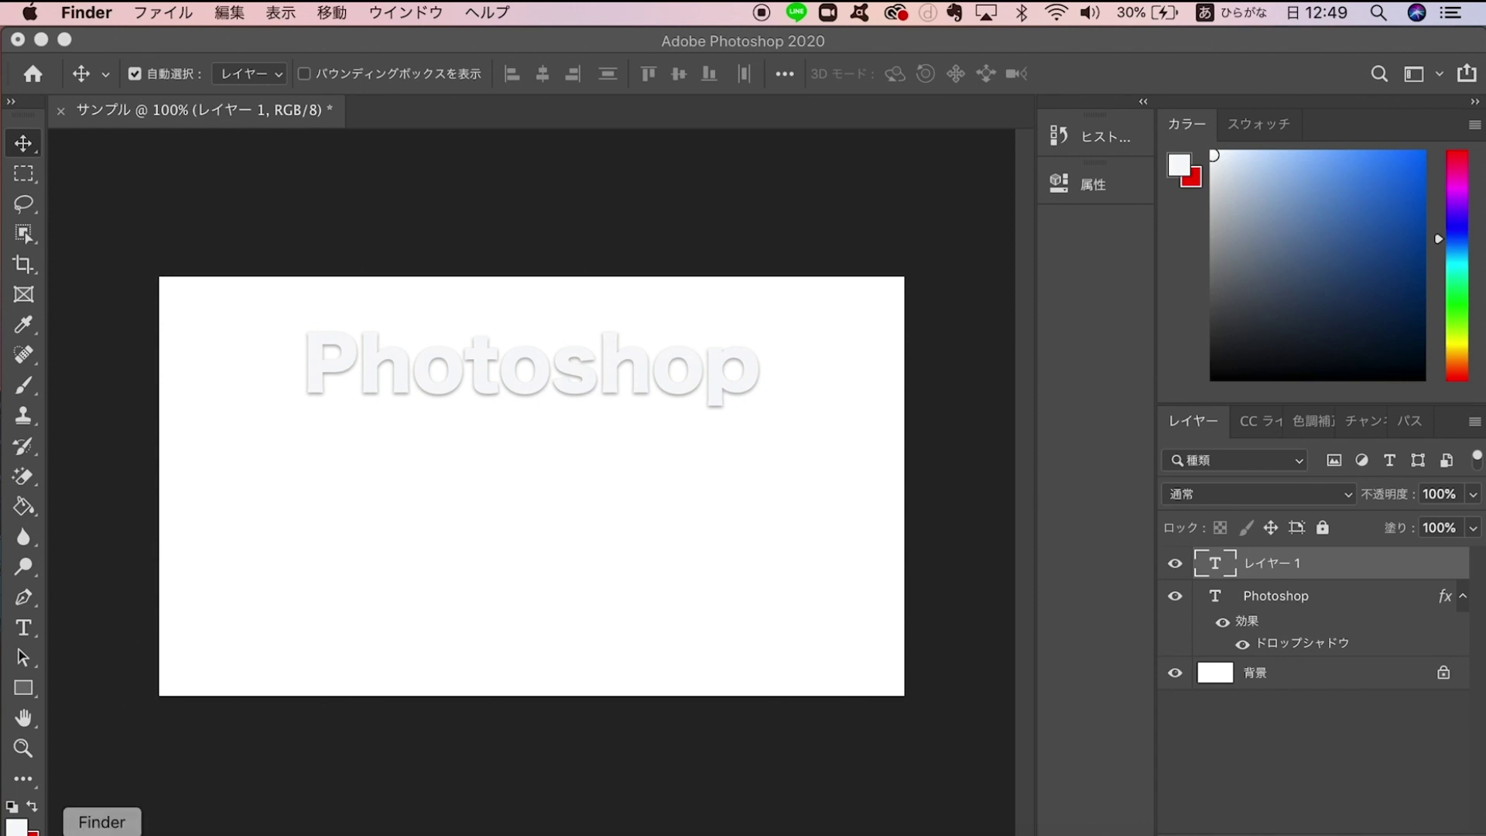
Drag the jakob-owens seaside photo from Downloads onto the サンプル canvas as a new layer
{"action": "left_click", "coordinate": [103, 832]}
{"action": "left_click", "coordinate": [448, 264]}
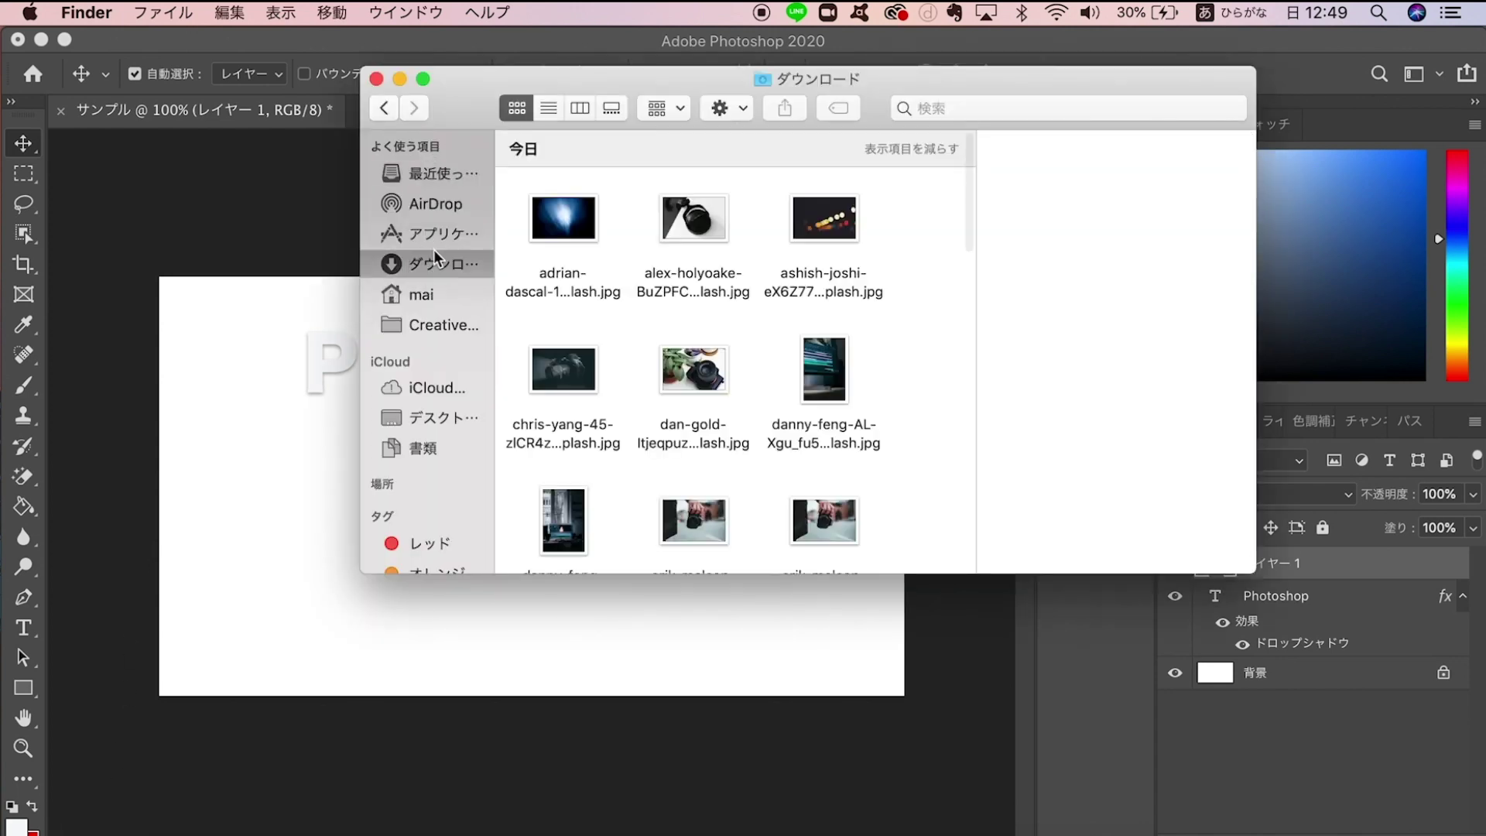
{"action": "left_click_drag", "start_coordinate": [449, 109], "coordinate": [631, 104]}
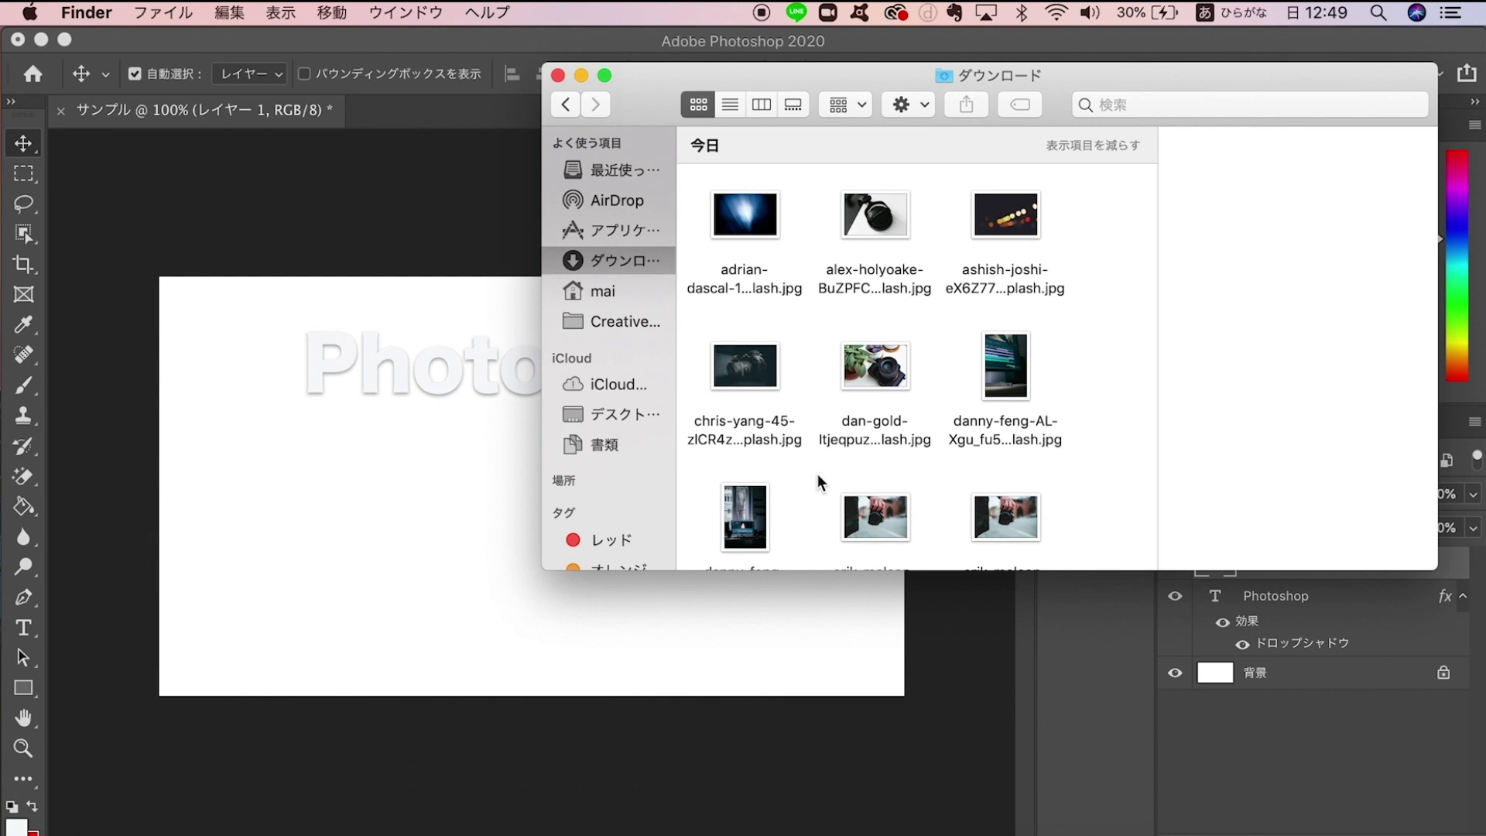
{"action": "scroll", "coordinate": [817, 474], "scroll_direction": "down", "scroll_amount": 3}
{"action": "scroll", "coordinate": [817, 474], "scroll_direction": "down", "scroll_amount": 3}
{"action": "scroll", "coordinate": [817, 474], "scroll_direction": "down", "scroll_amount": 3}
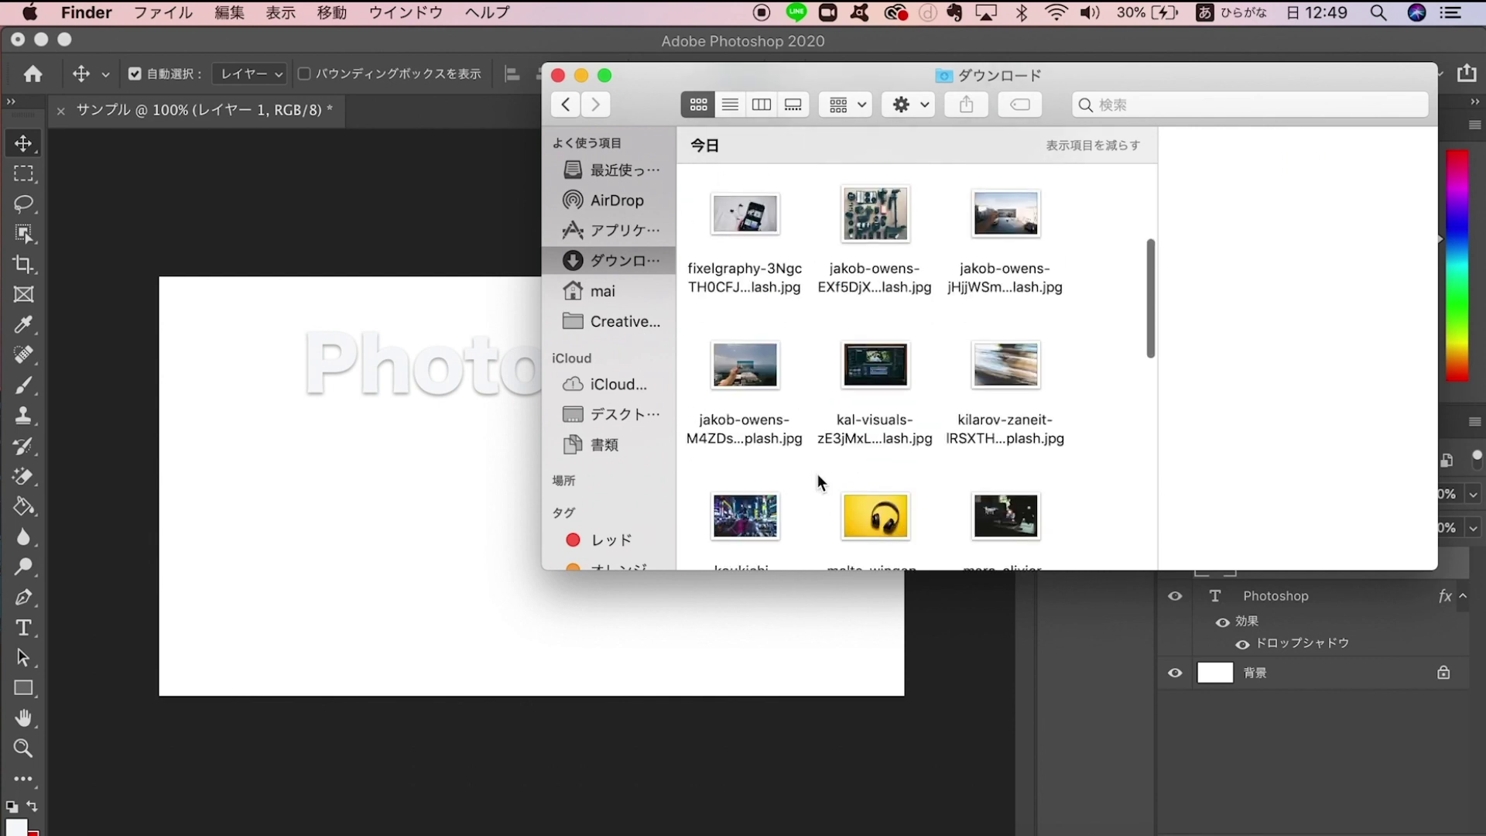
{"action": "left_click", "coordinate": [737, 392]}
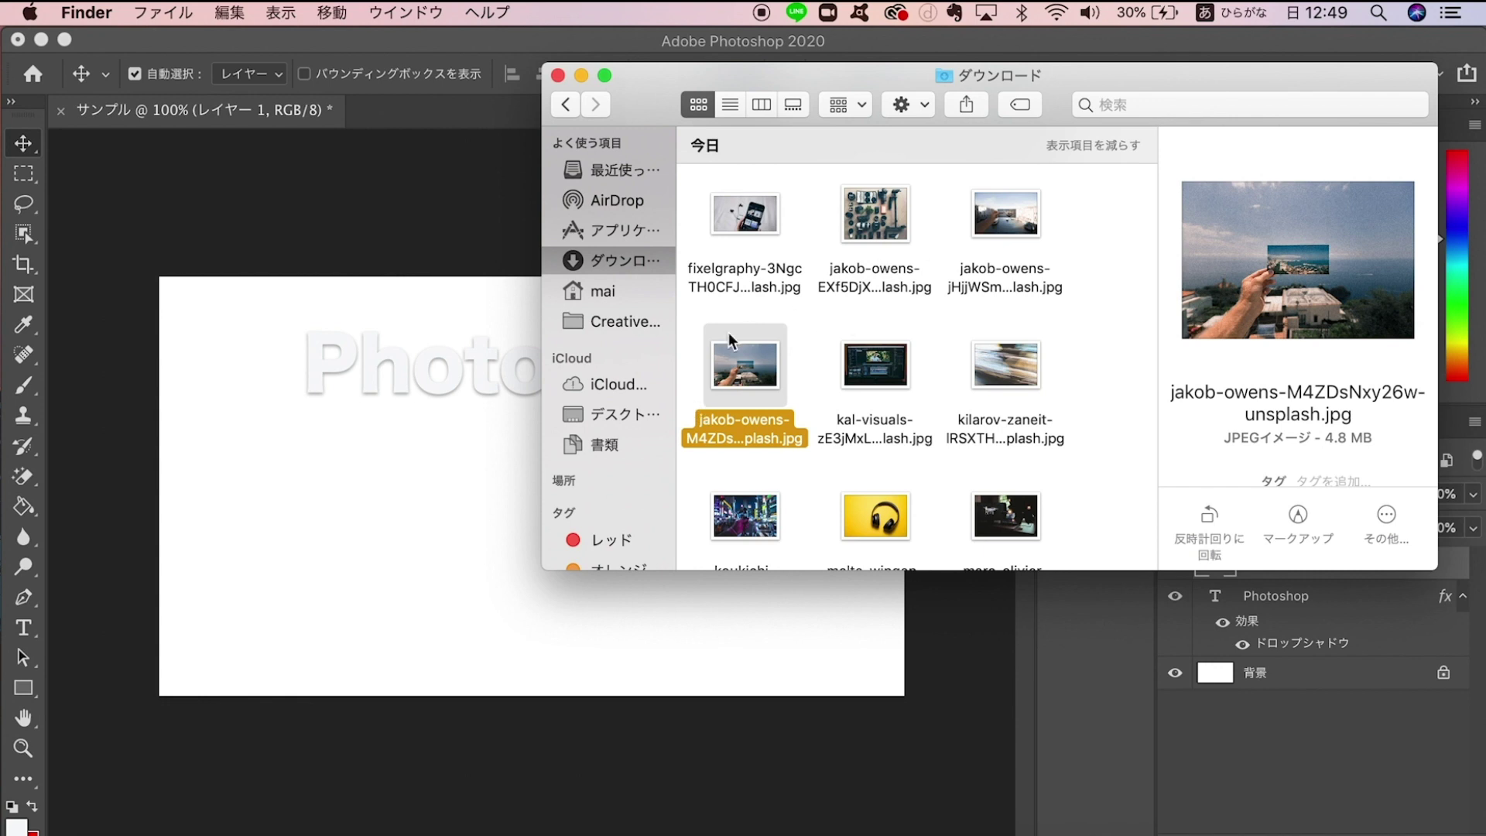
{"action": "mouse_move", "coordinate": [735, 360]}
{"action": "left_mouse_down"}
{"action": "mouse_move", "coordinate": [436, 333]}
{"action": "mouse_move", "coordinate": [397, 364]}
{"action": "left_mouse_up"}
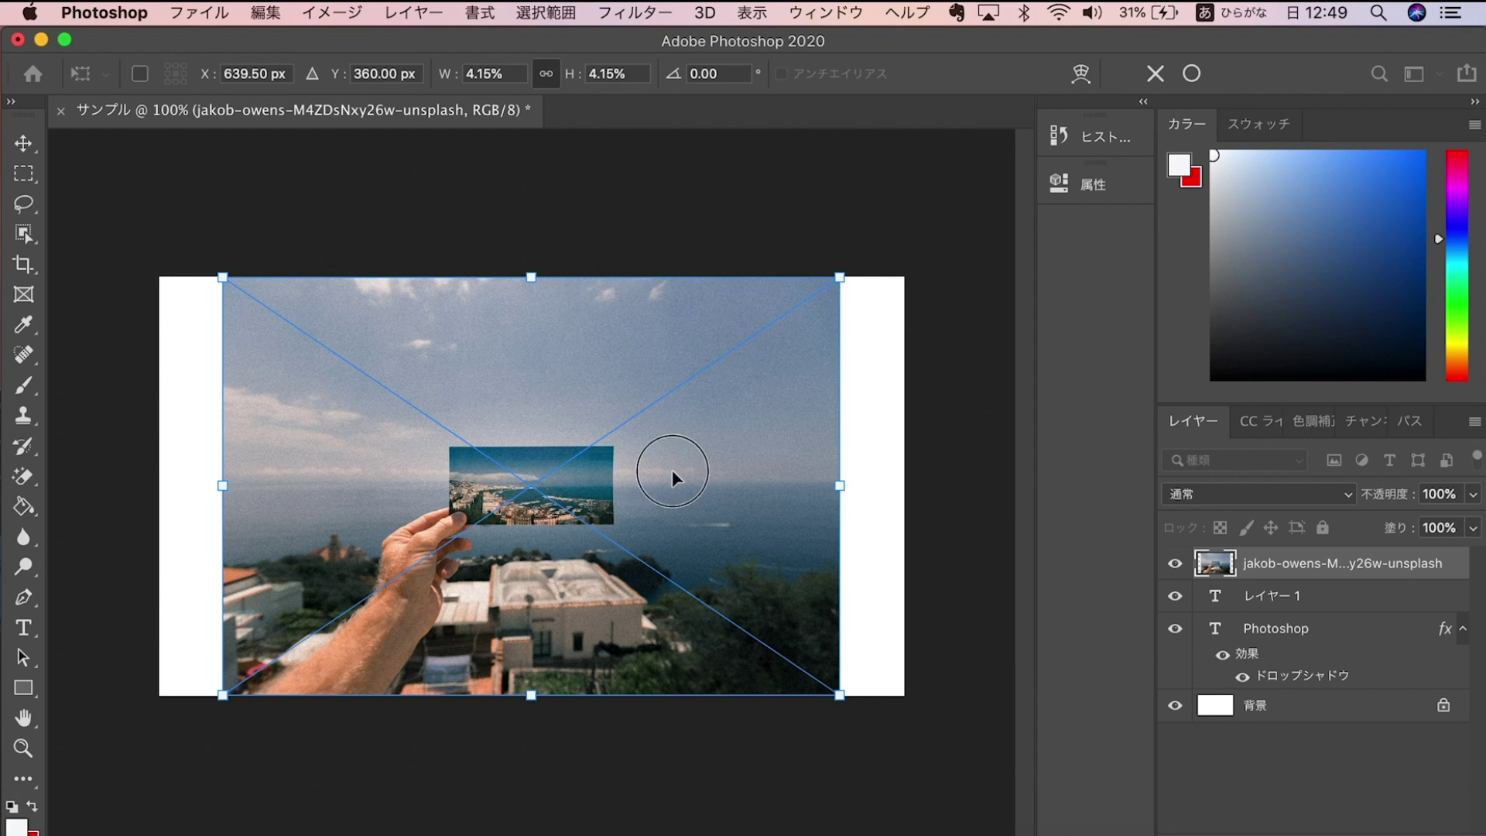
Move and enlarge the placed photo to cover the canvas, then commit the placement
{"action": "left_click_drag", "start_coordinate": [672, 469], "coordinate": [602, 469]}
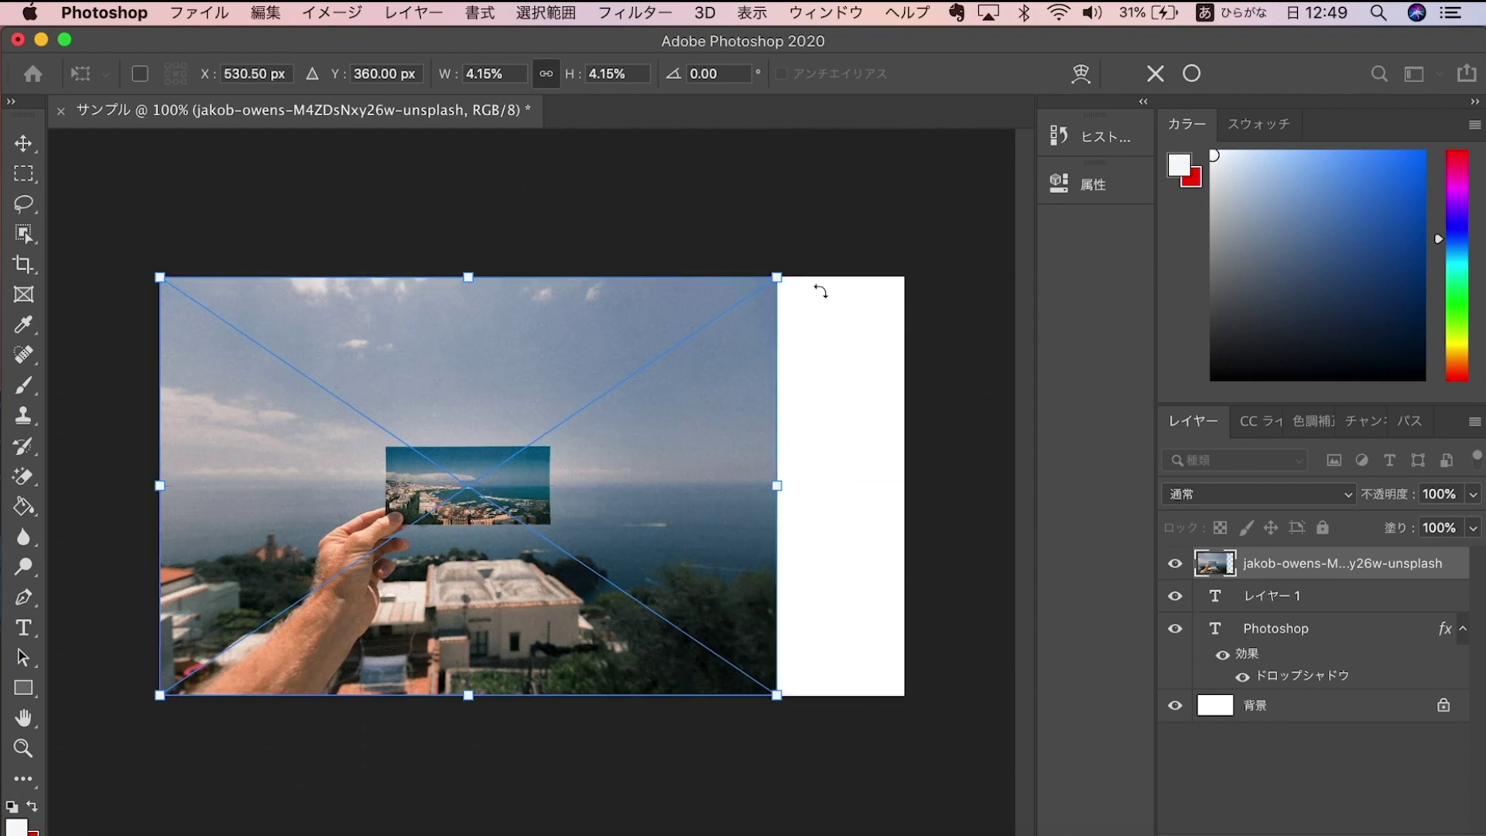
{"action": "mouse_move", "coordinate": [779, 695]}
{"action": "left_mouse_down"}
{"action": "mouse_move", "coordinate": [554, 554]}
{"action": "mouse_move", "coordinate": [856, 807]}
{"action": "mouse_move", "coordinate": [901, 746]}
{"action": "mouse_move", "coordinate": [927, 755]}
{"action": "left_mouse_up"}
{"action": "left_click_drag", "start_coordinate": [926, 754], "coordinate": [923, 763]}
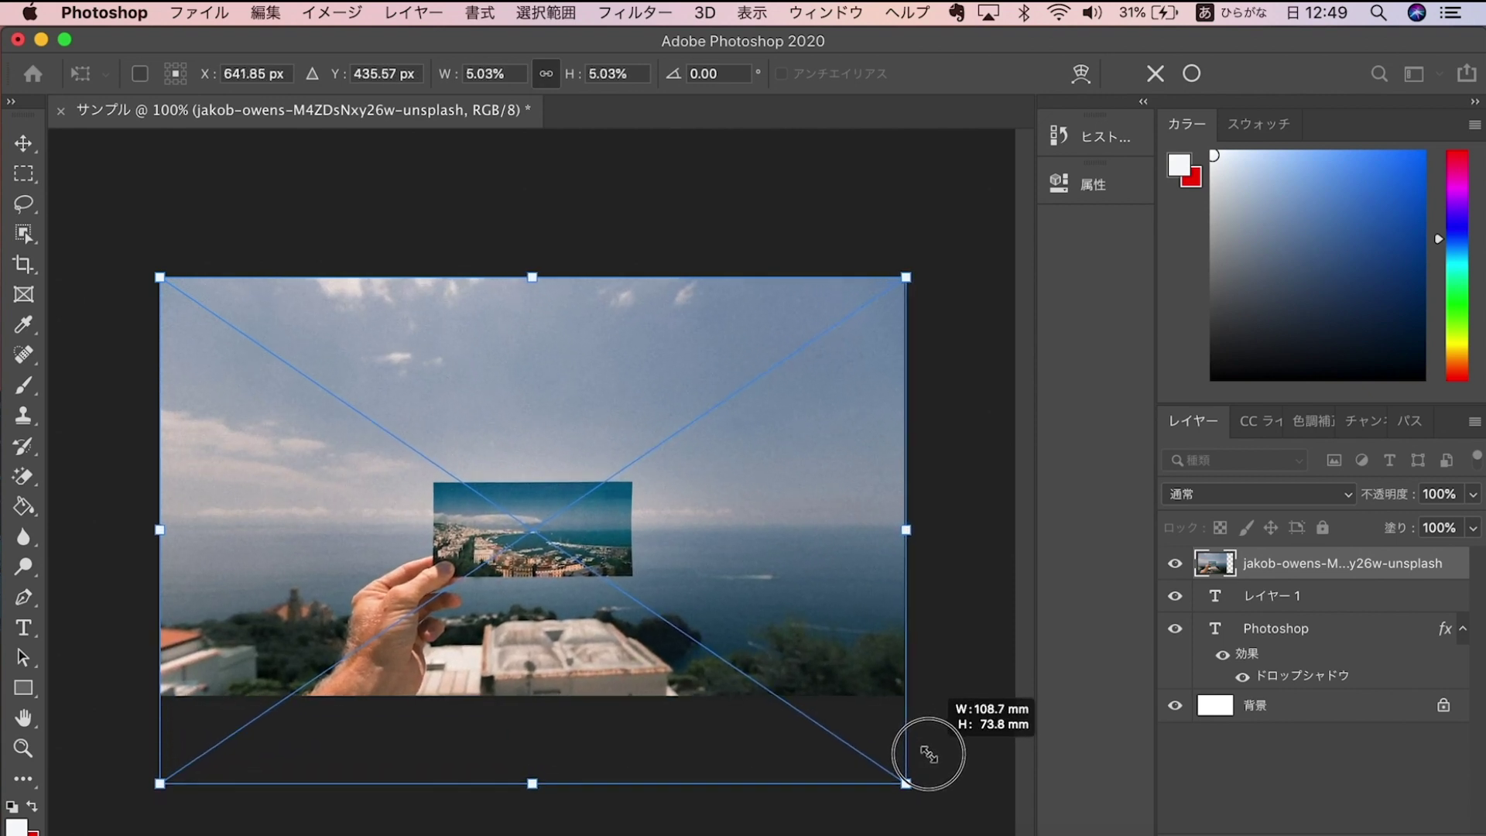
{"action": "left_click_drag", "start_coordinate": [643, 517], "coordinate": [645, 459]}
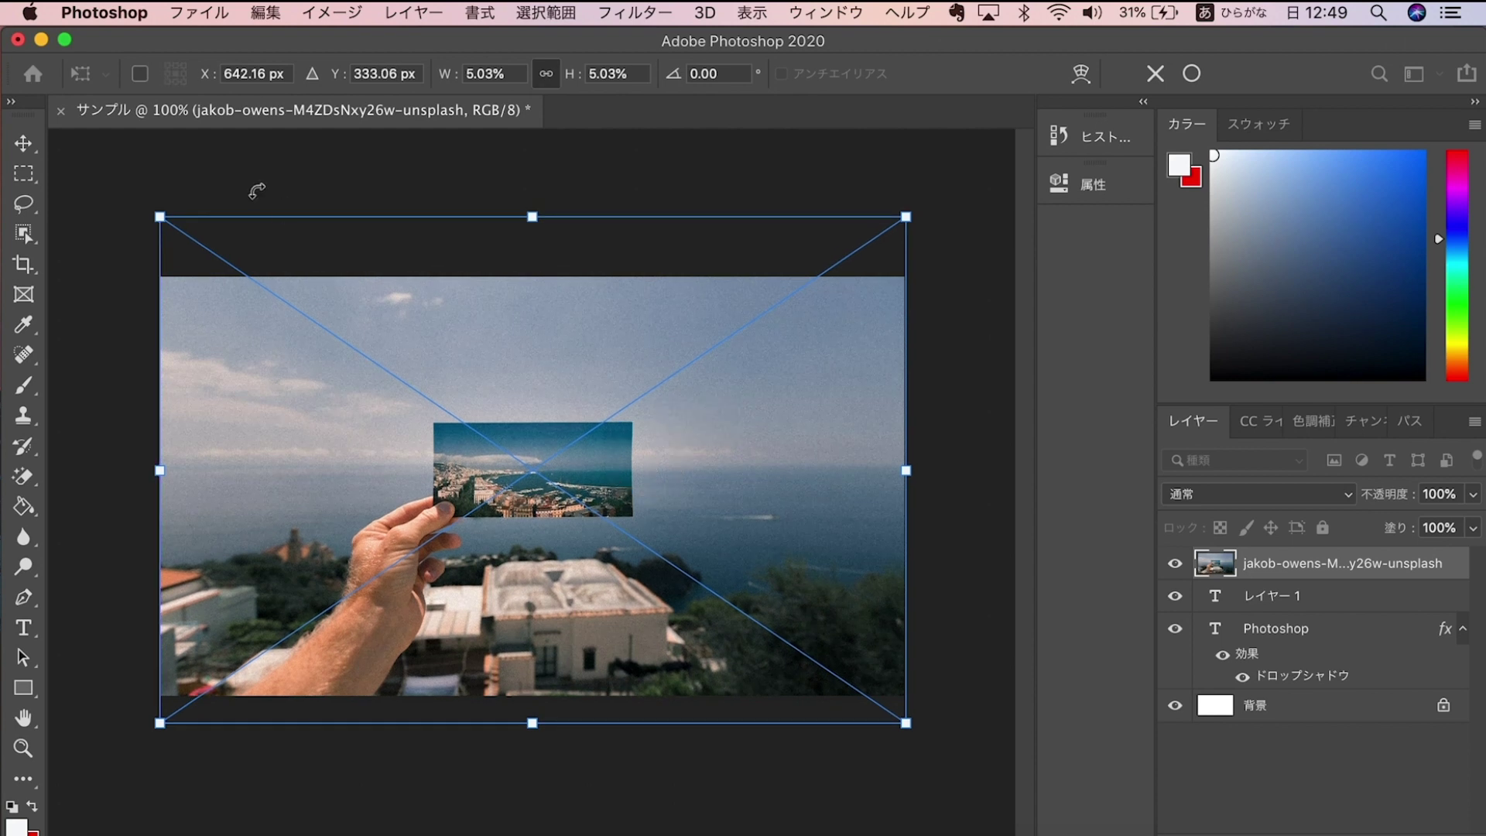
{"action": "left_click", "coordinate": [23, 144]}
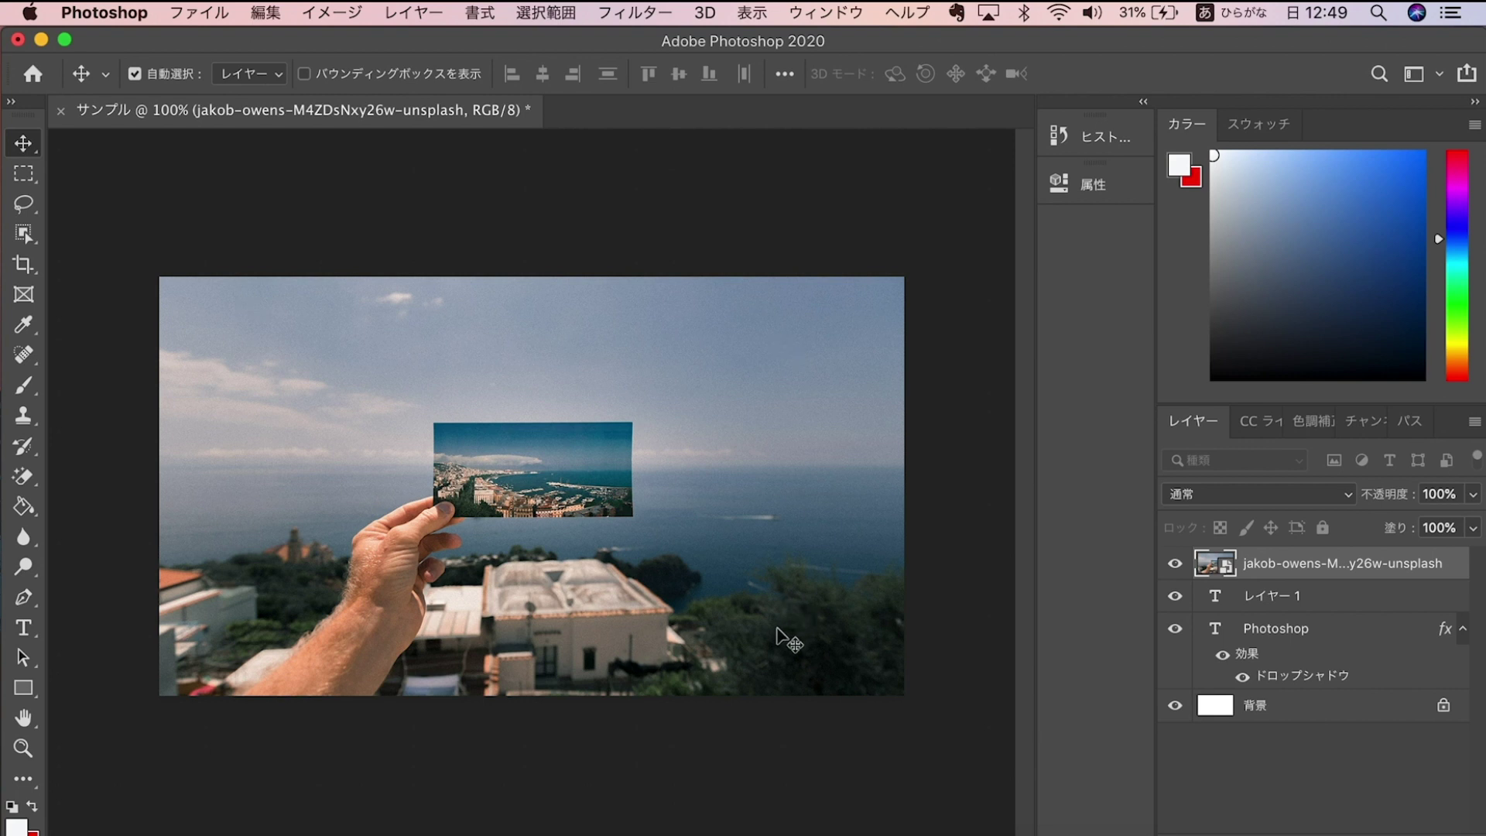
{"action": "left_click", "coordinate": [606, 590]}
Use Edit > Free Transform to scale the photo down slightly and re-centre it vertically
{"action": "left_click", "coordinate": [265, 13]}
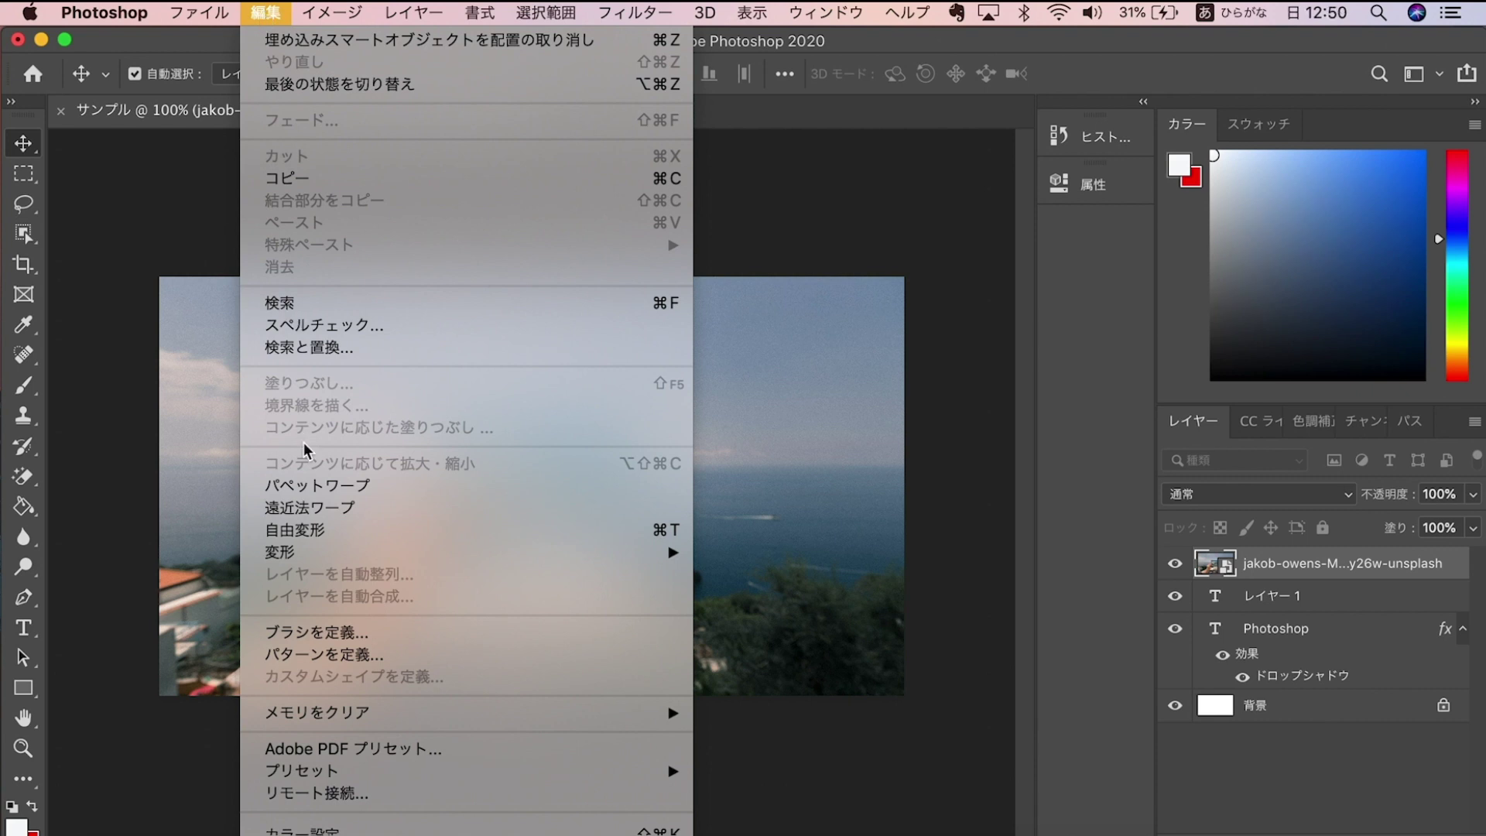
{"action": "left_click", "coordinate": [295, 534]}
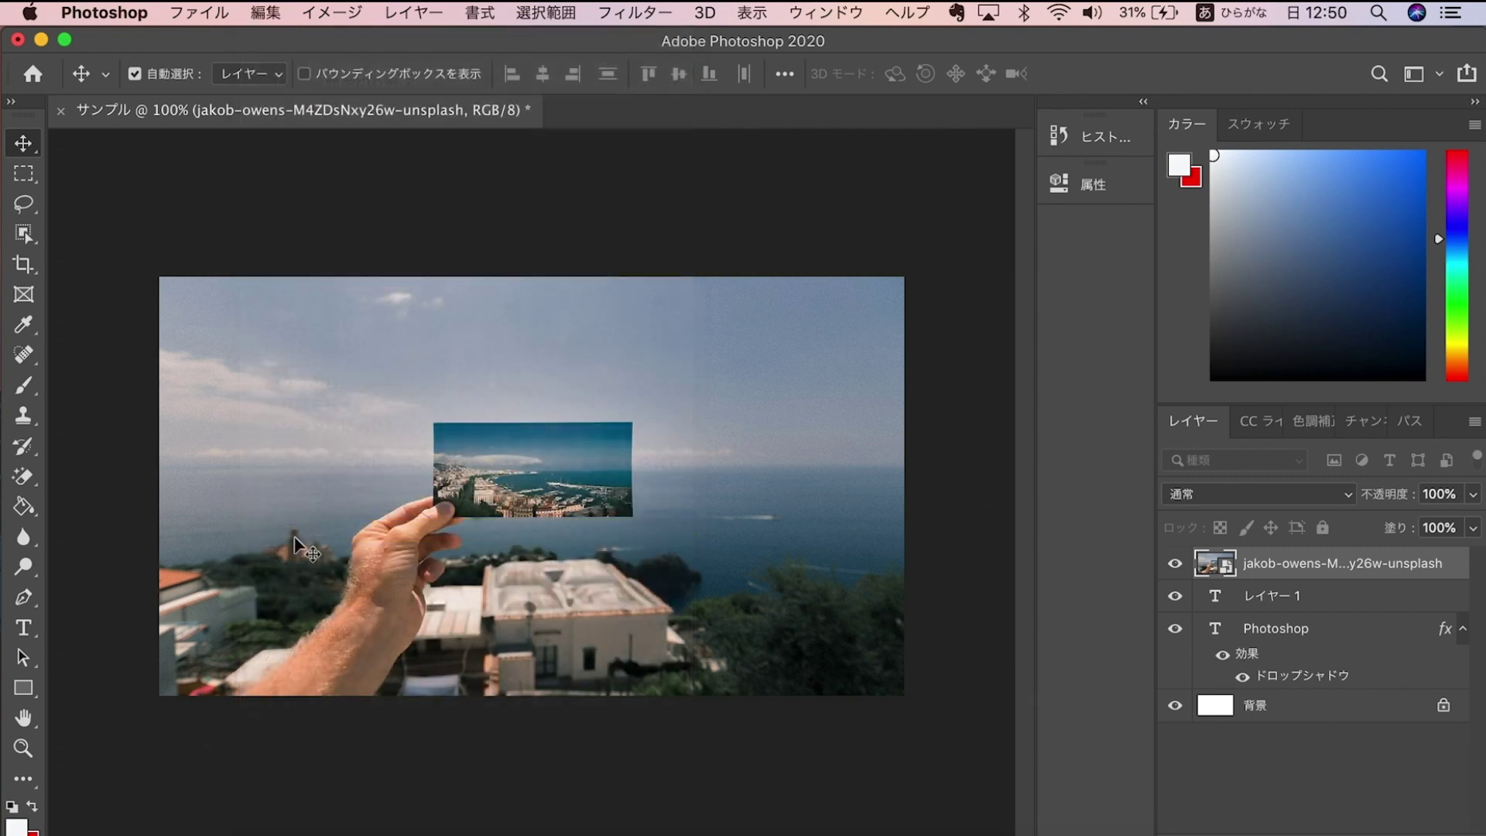
{"action": "mouse_move", "coordinate": [906, 216]}
{"action": "left_mouse_down"}
{"action": "mouse_move", "coordinate": [745, 276]}
{"action": "mouse_move", "coordinate": [672, 391]}
{"action": "mouse_move", "coordinate": [962, 292]}
{"action": "left_mouse_up"}
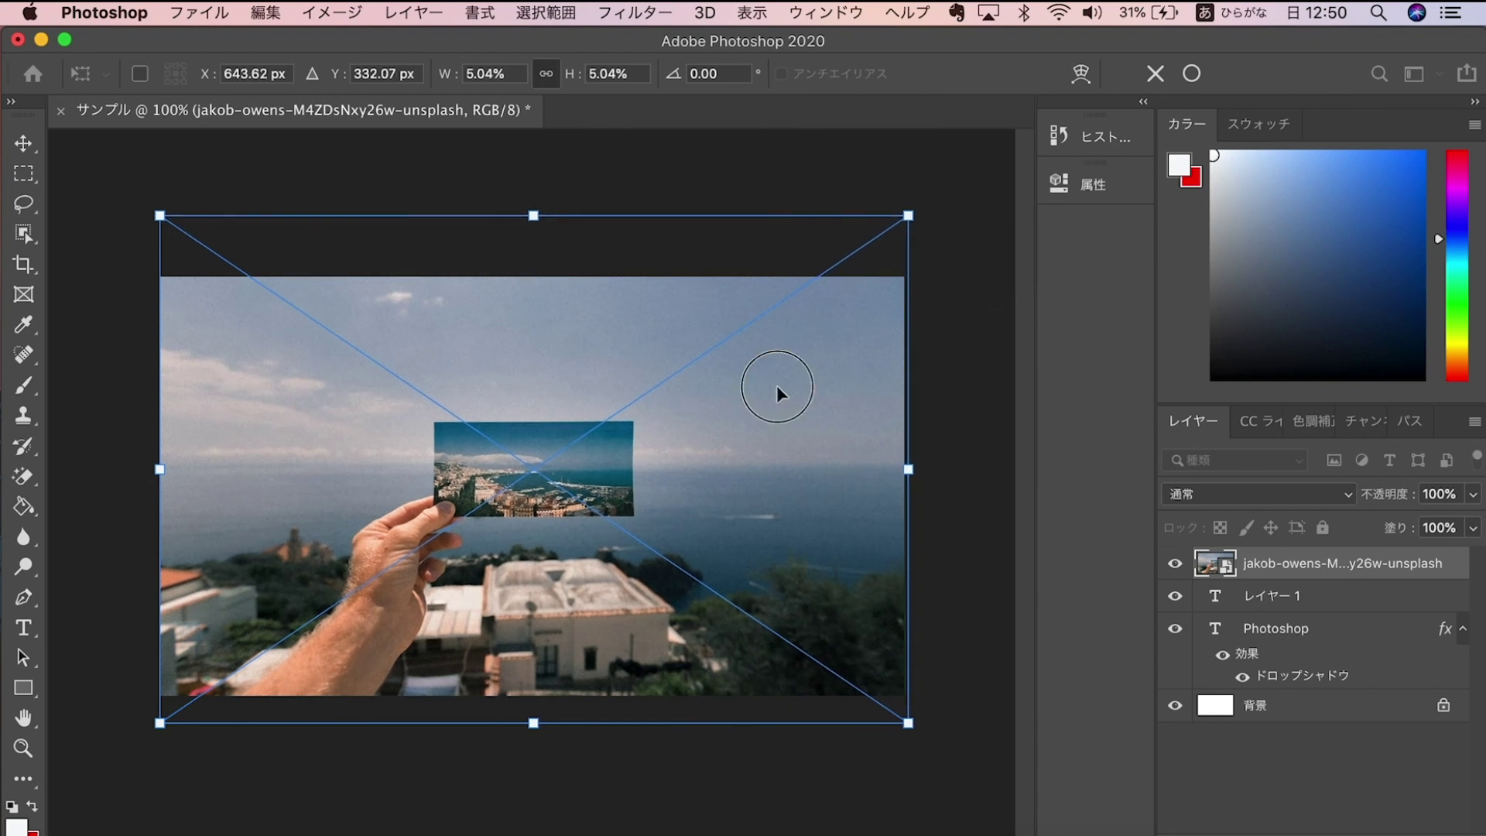
{"action": "left_click_drag", "start_coordinate": [777, 385], "coordinate": [777, 416]}
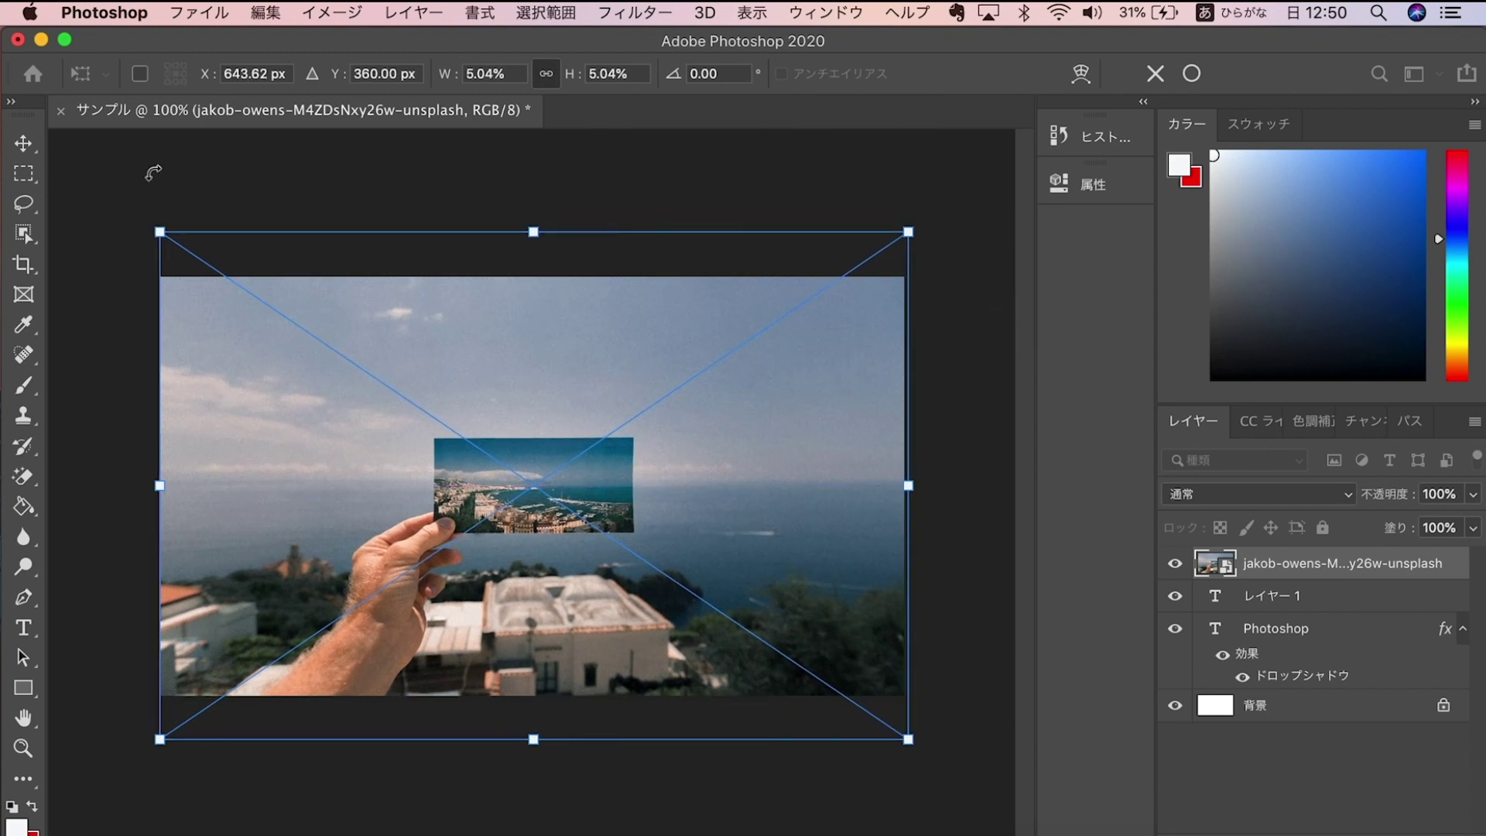
{"action": "left_click", "coordinate": [12, 148]}
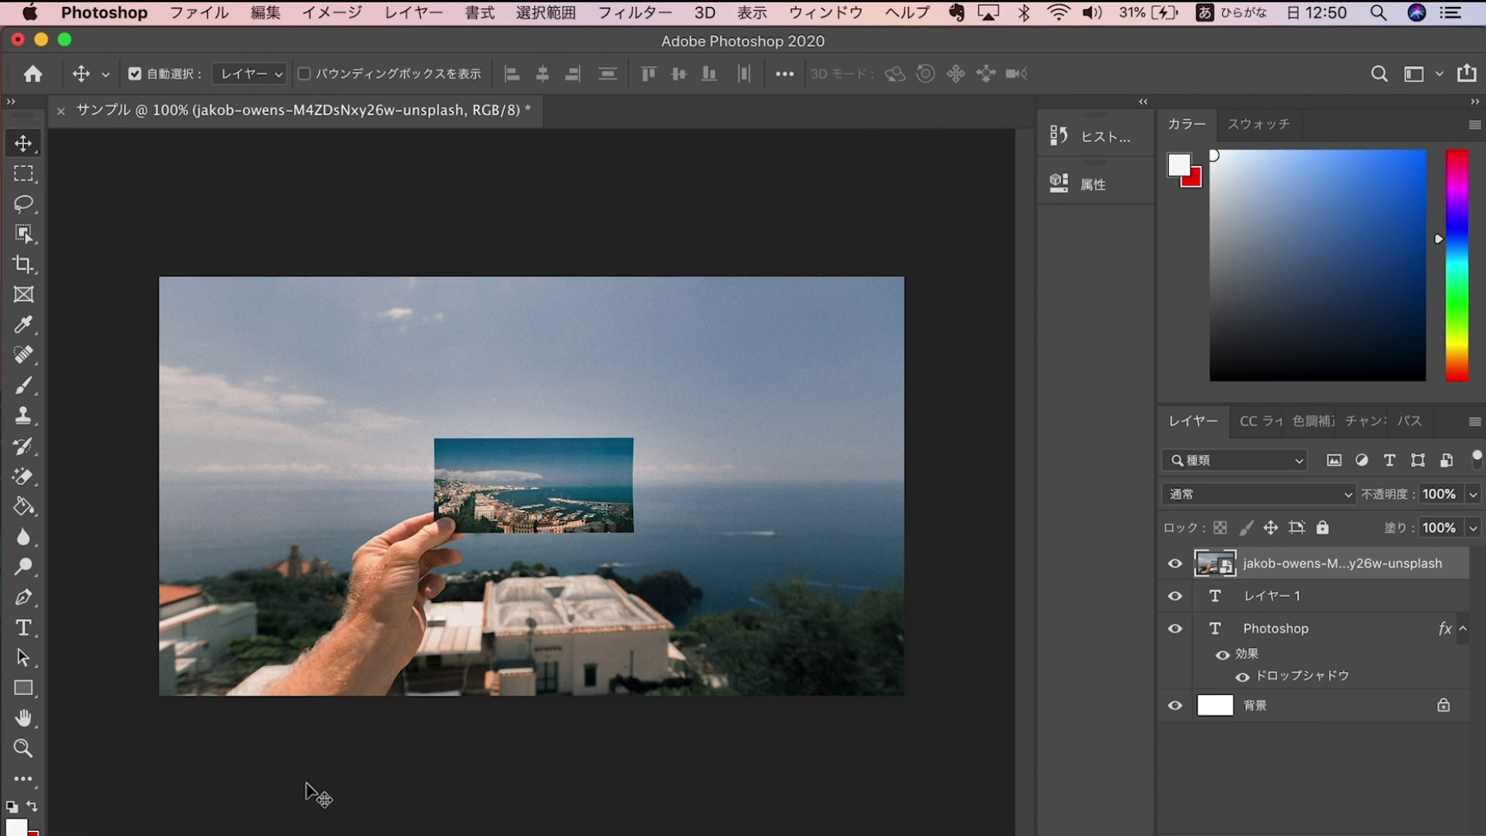
Delete レイヤー 1 and move the Photoshop text layer above the photo layer
{"action": "left_click", "coordinate": [1288, 627]}
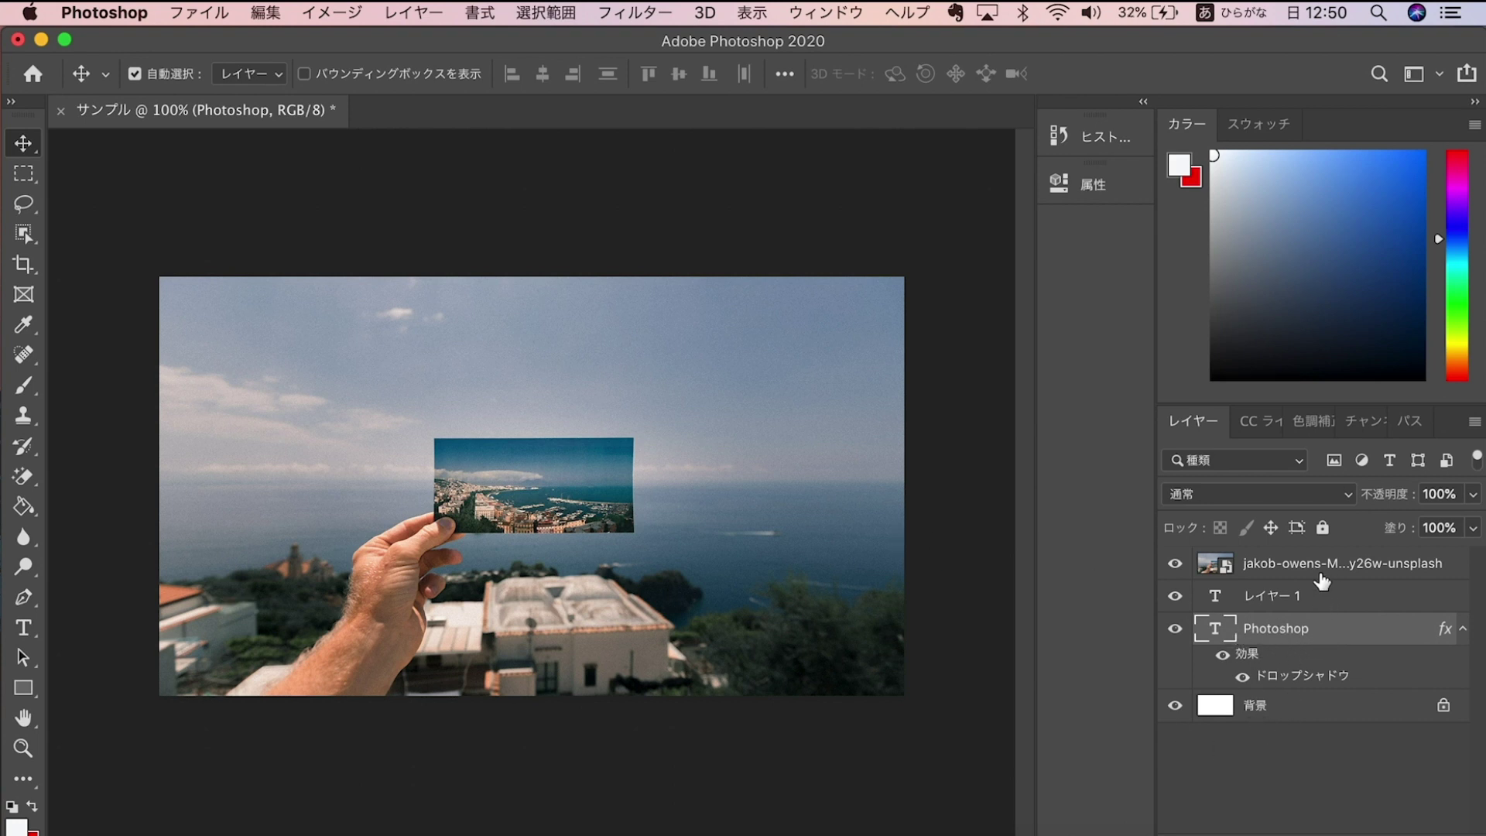
{"action": "left_click", "coordinate": [1337, 600]}
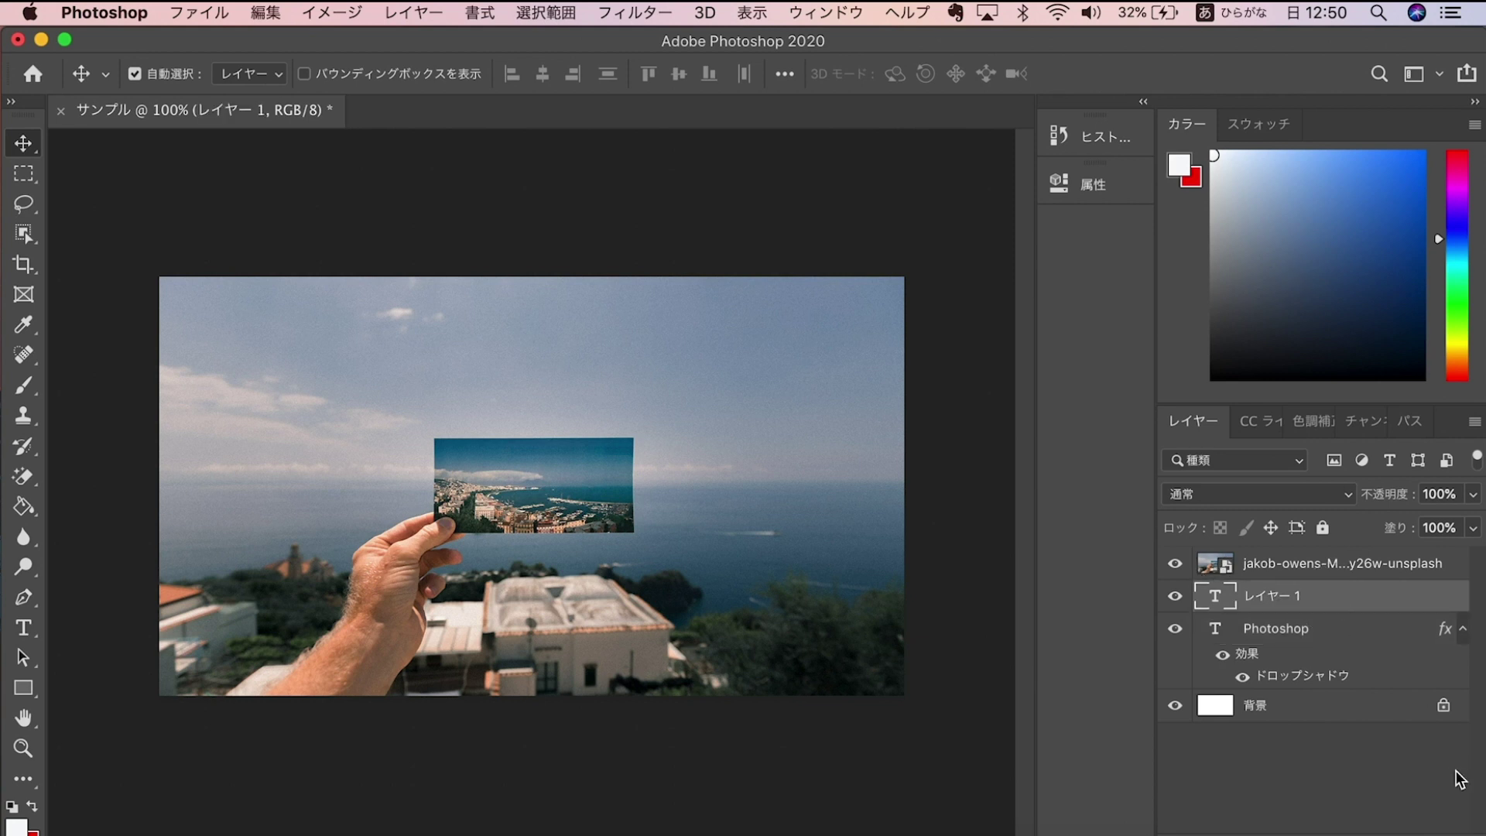
{"action": "left_click", "coordinate": [1459, 829]}
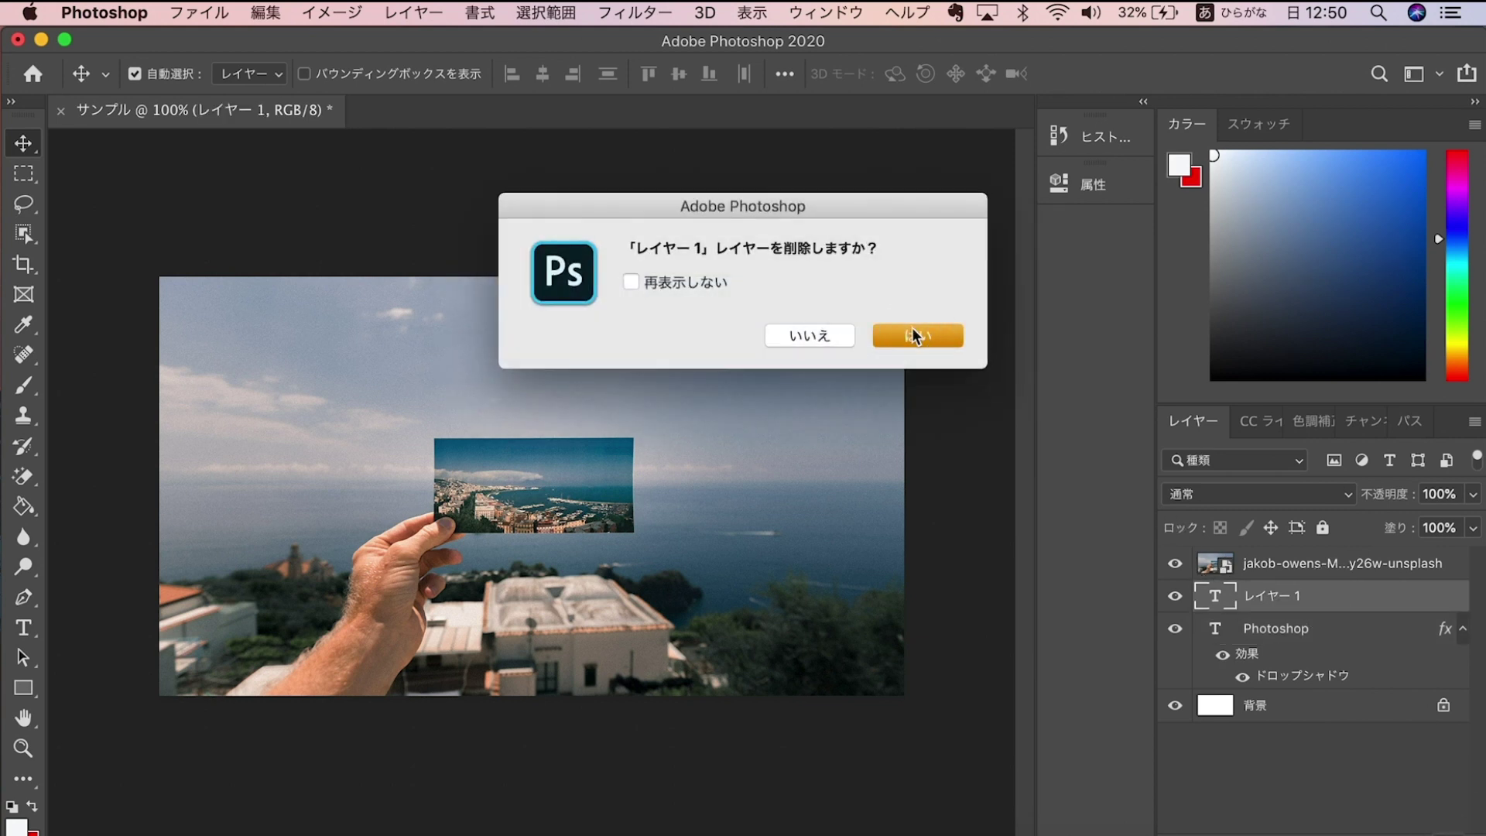
{"action": "left_click", "coordinate": [913, 334]}
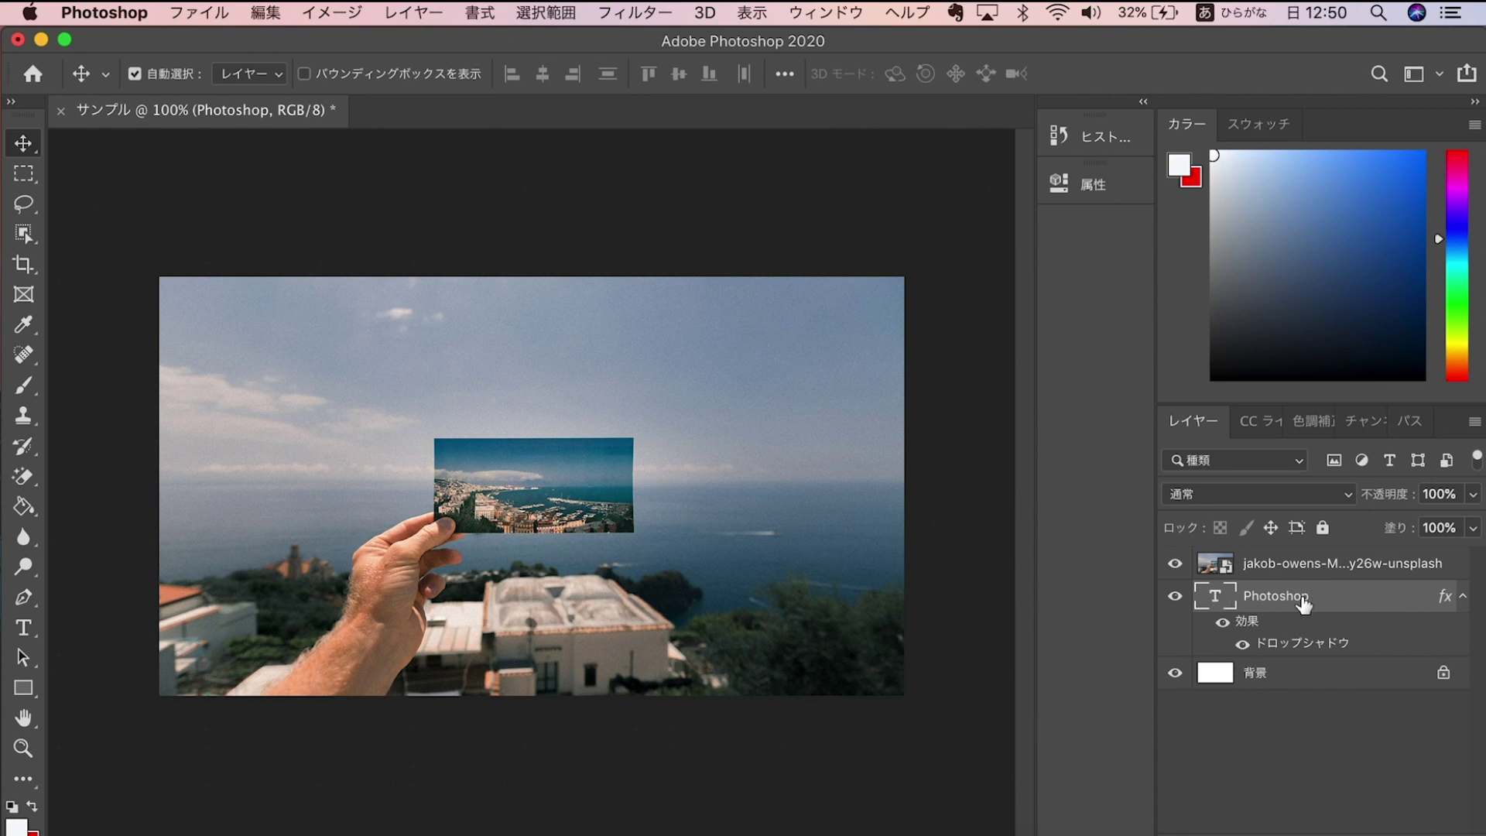
{"action": "left_click_drag", "start_coordinate": [1305, 604], "coordinate": [1257, 563]}
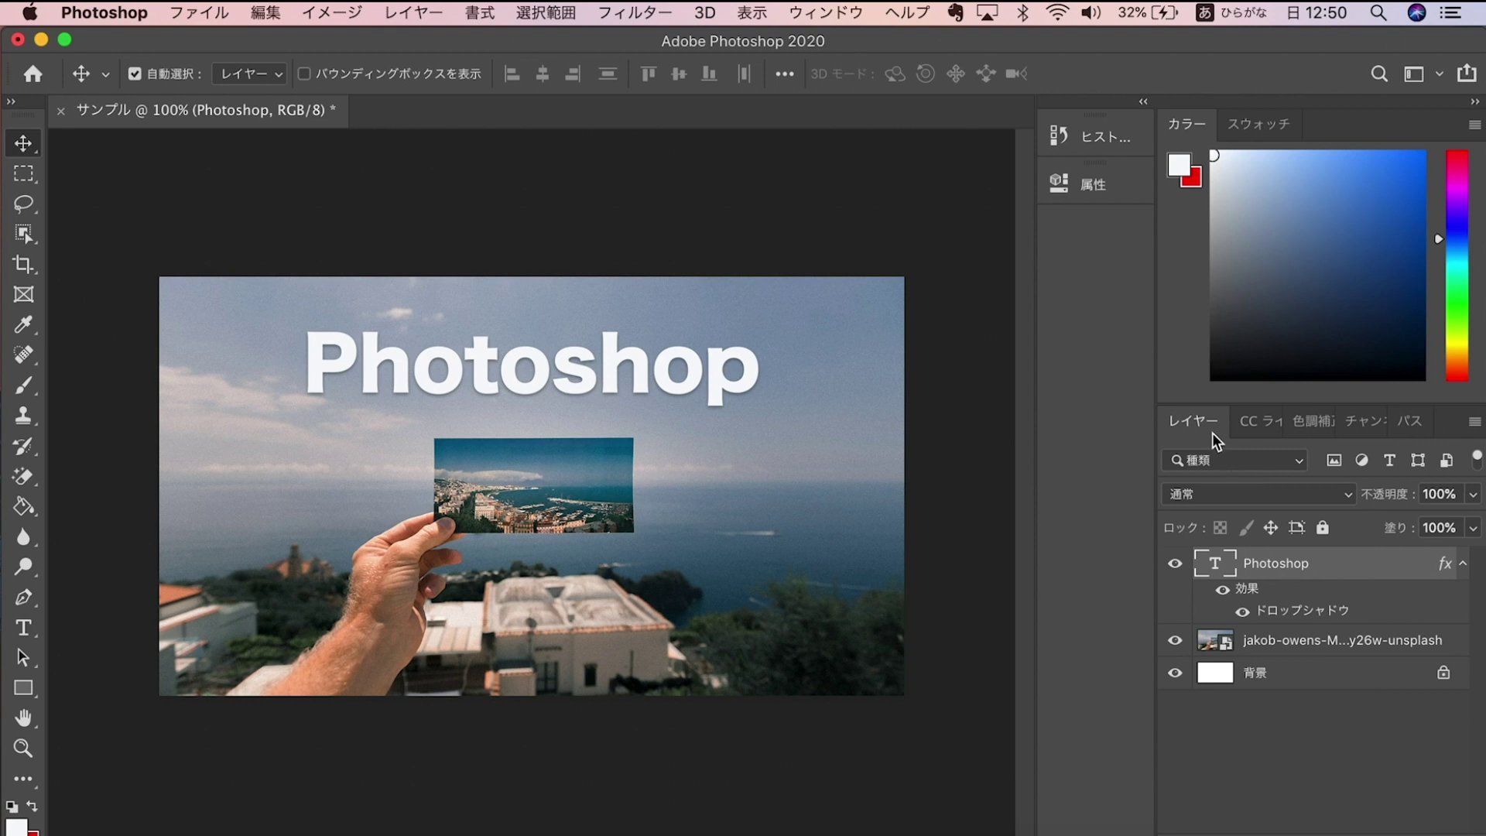
{"action": "mouse_move", "coordinate": [1265, 638]}
{"action": "left_mouse_down"}
{"action": "mouse_move", "coordinate": [1262, 565]}
{"action": "mouse_move", "coordinate": [1257, 652]}
{"action": "left_mouse_up"}
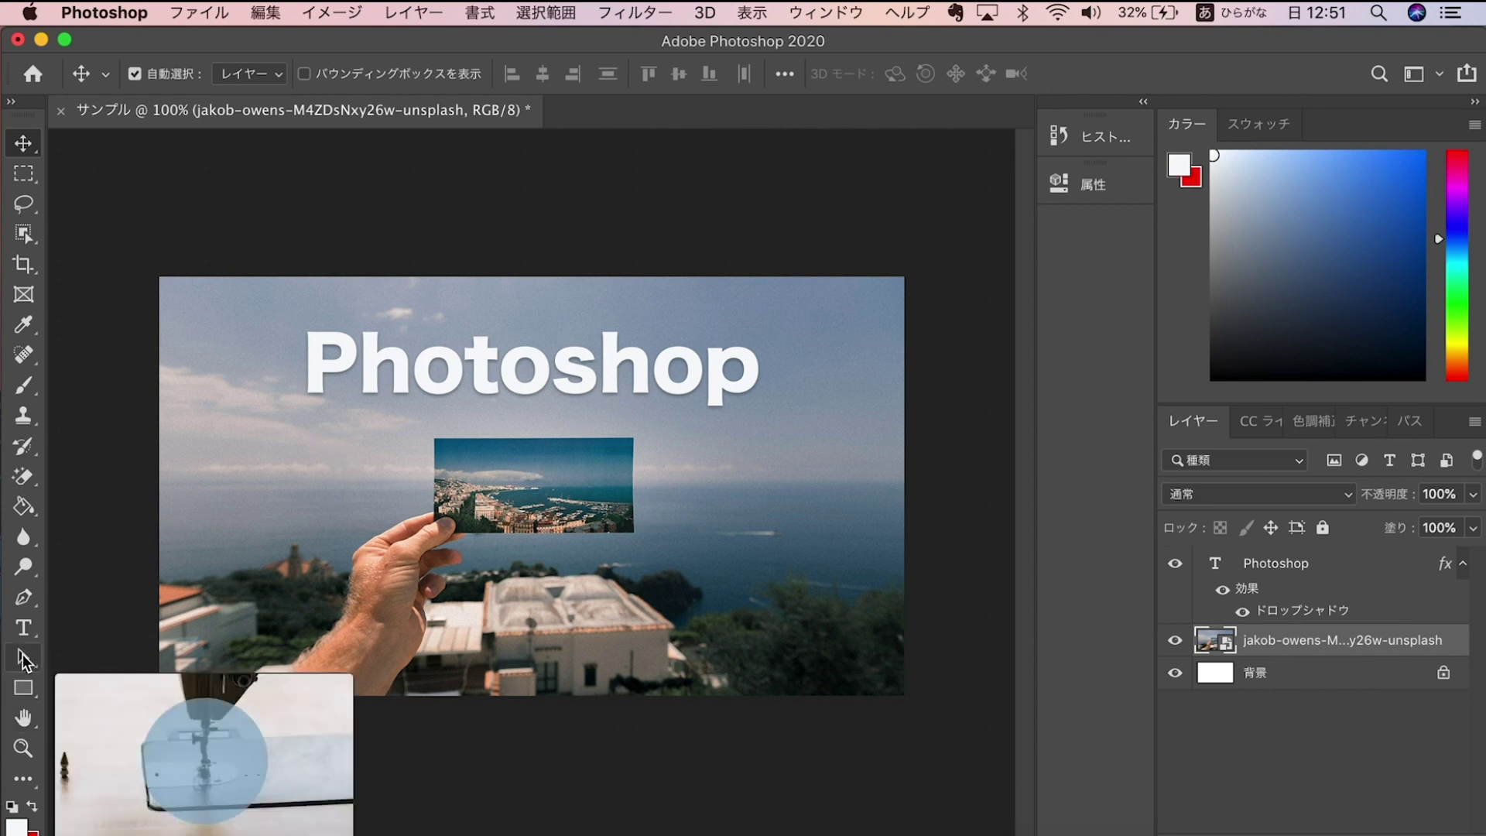
Draw a trial white rounded rectangle over the photo, then delete it
{"action": "left_click", "coordinate": [22, 686]}
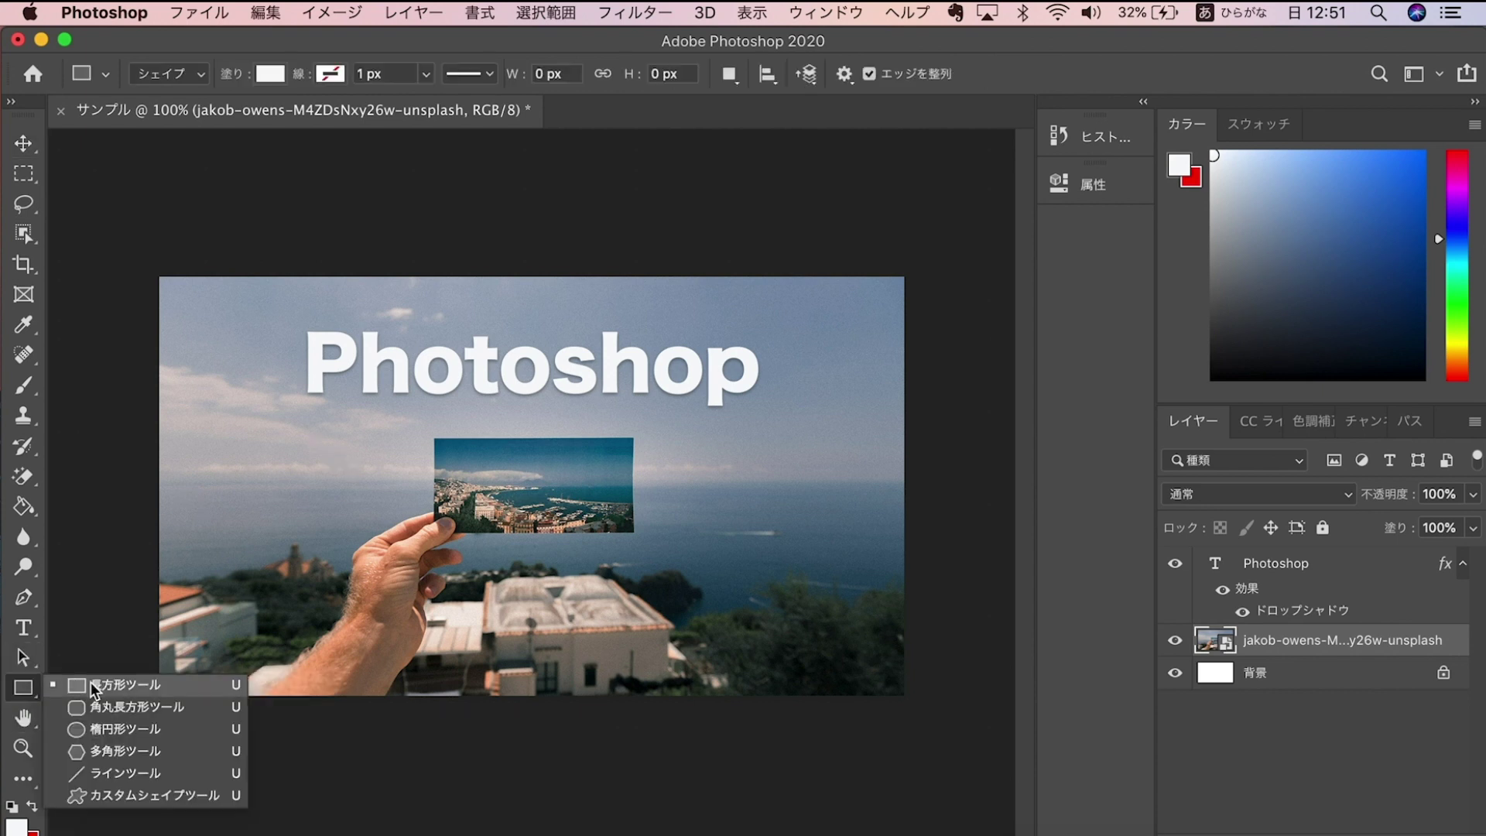
{"action": "left_click", "coordinate": [90, 707]}
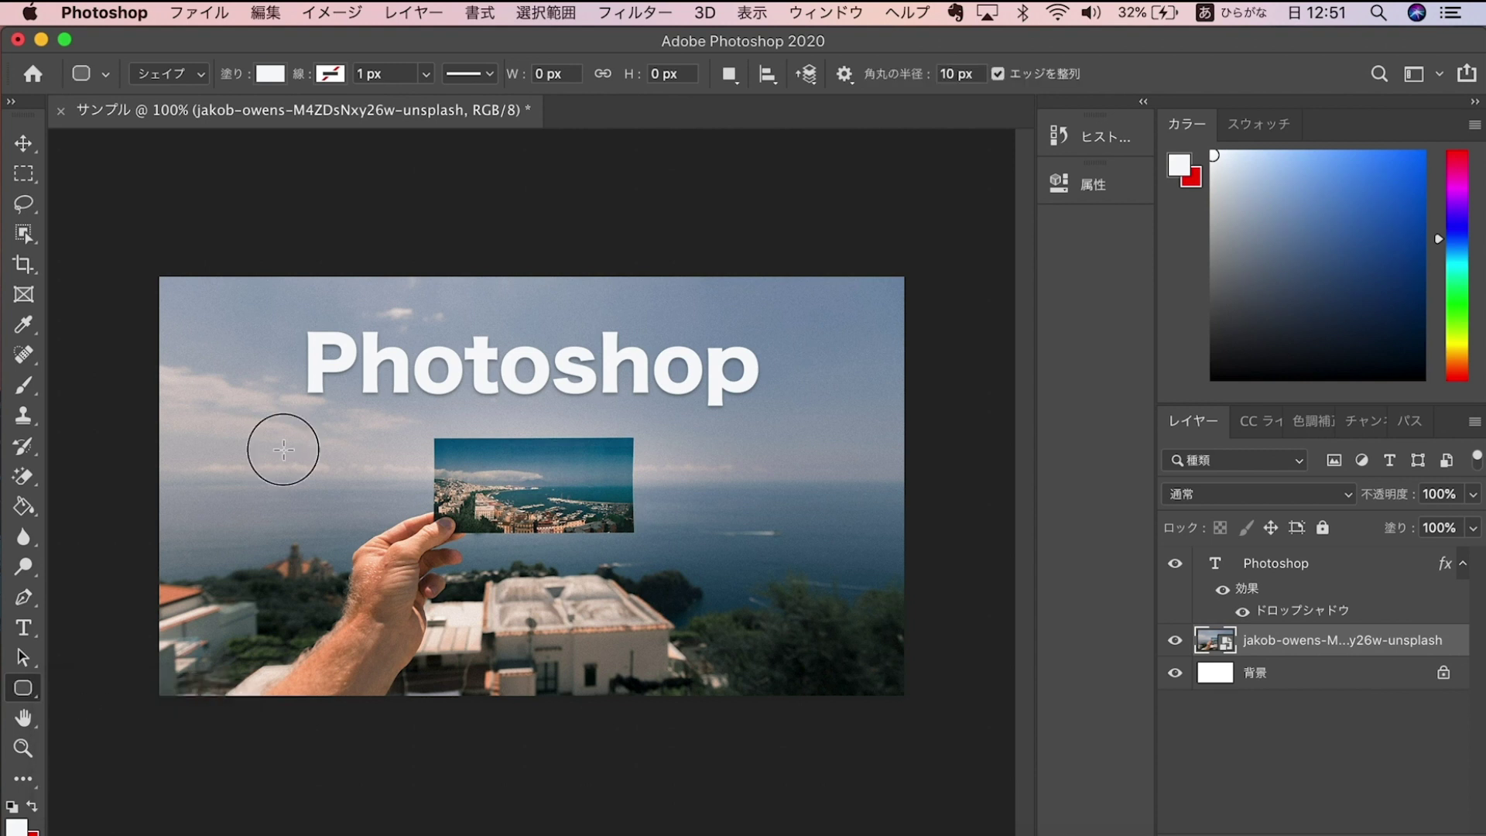
{"action": "left_click_drag", "start_coordinate": [284, 449], "coordinate": [728, 587]}
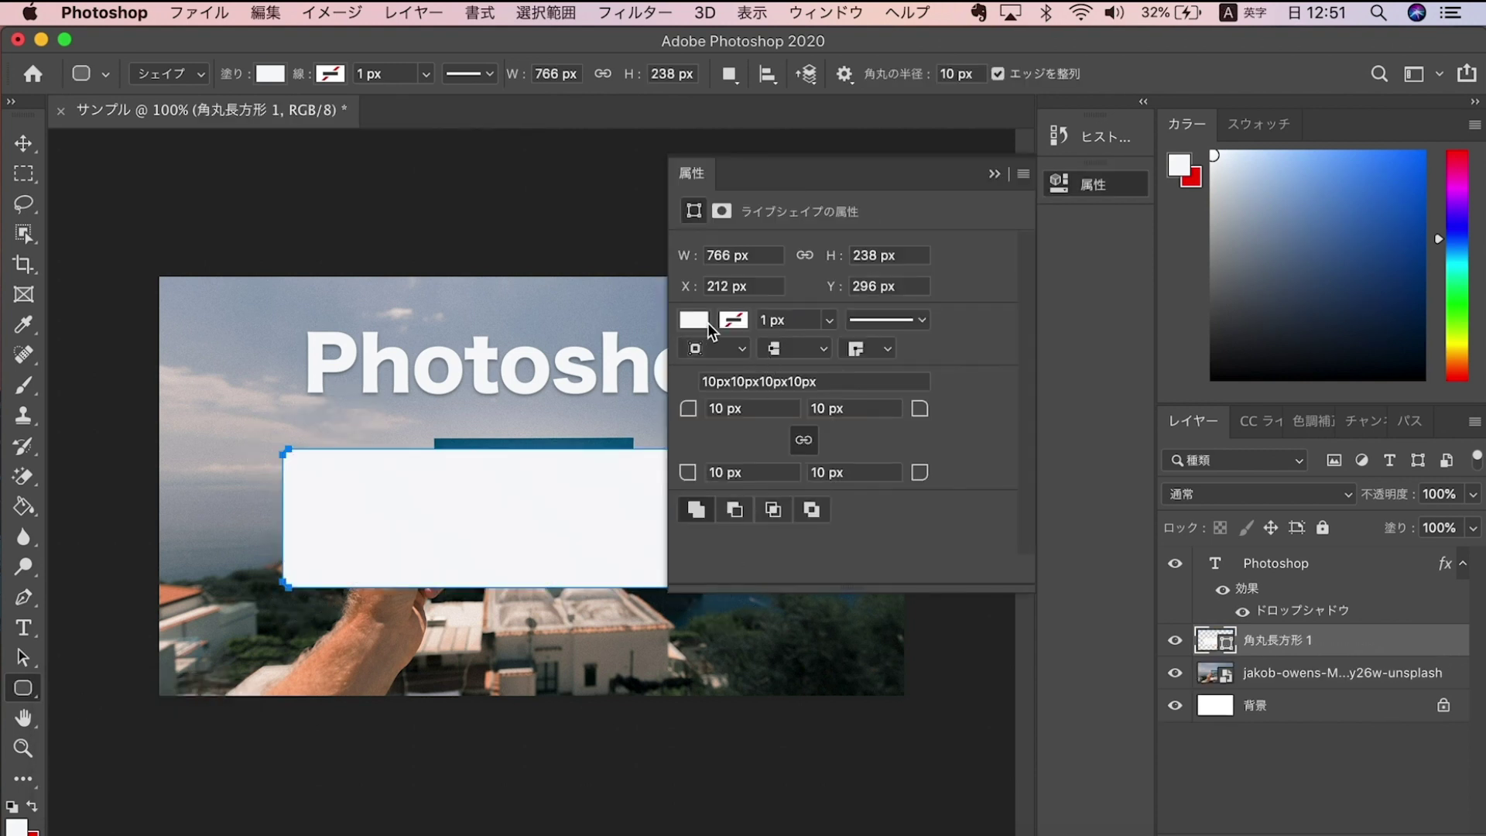
{"action": "left_click", "coordinate": [994, 174]}
{"action": "left_click", "coordinate": [35, 149]}
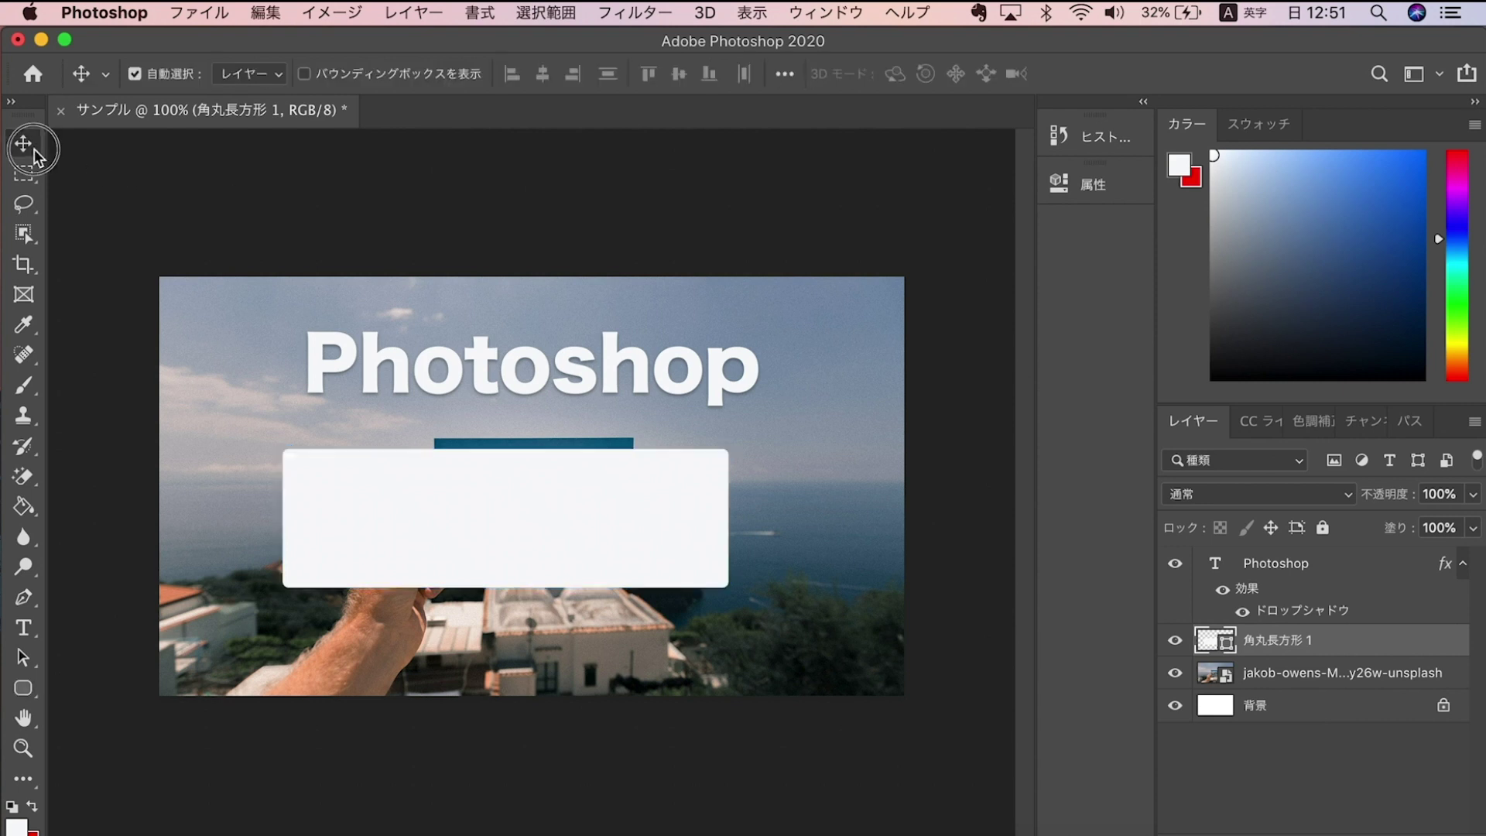
{"action": "left_click_drag", "start_coordinate": [336, 449], "coordinate": [364, 468]}
{"action": "key", "text": "Delete"}
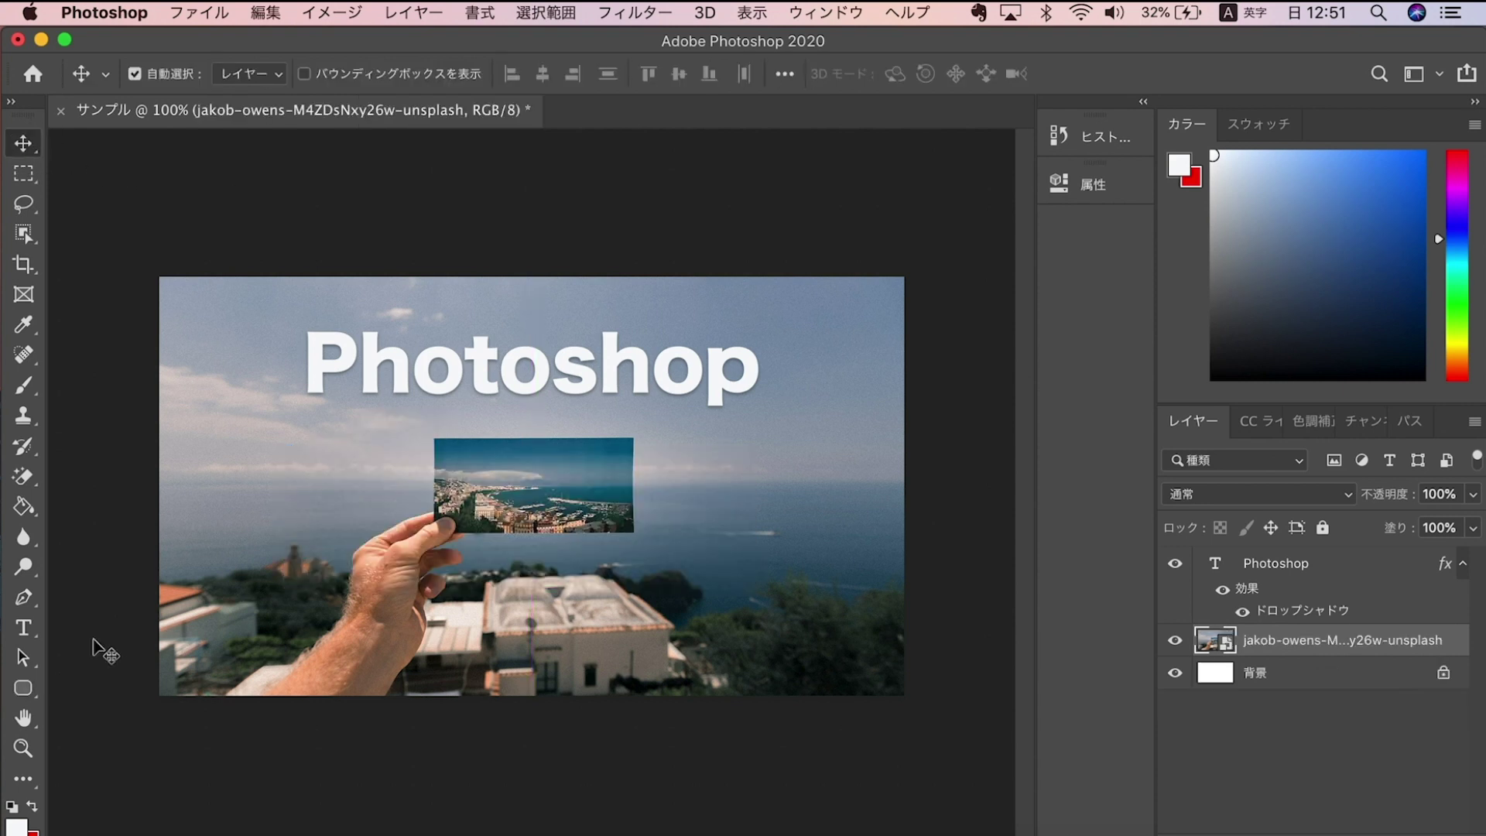
Draw rectangle 長方形 1 framing the Photoshop title with a light blue fill
{"action": "left_click", "coordinate": [23, 687]}
{"action": "left_click", "coordinate": [86, 684]}
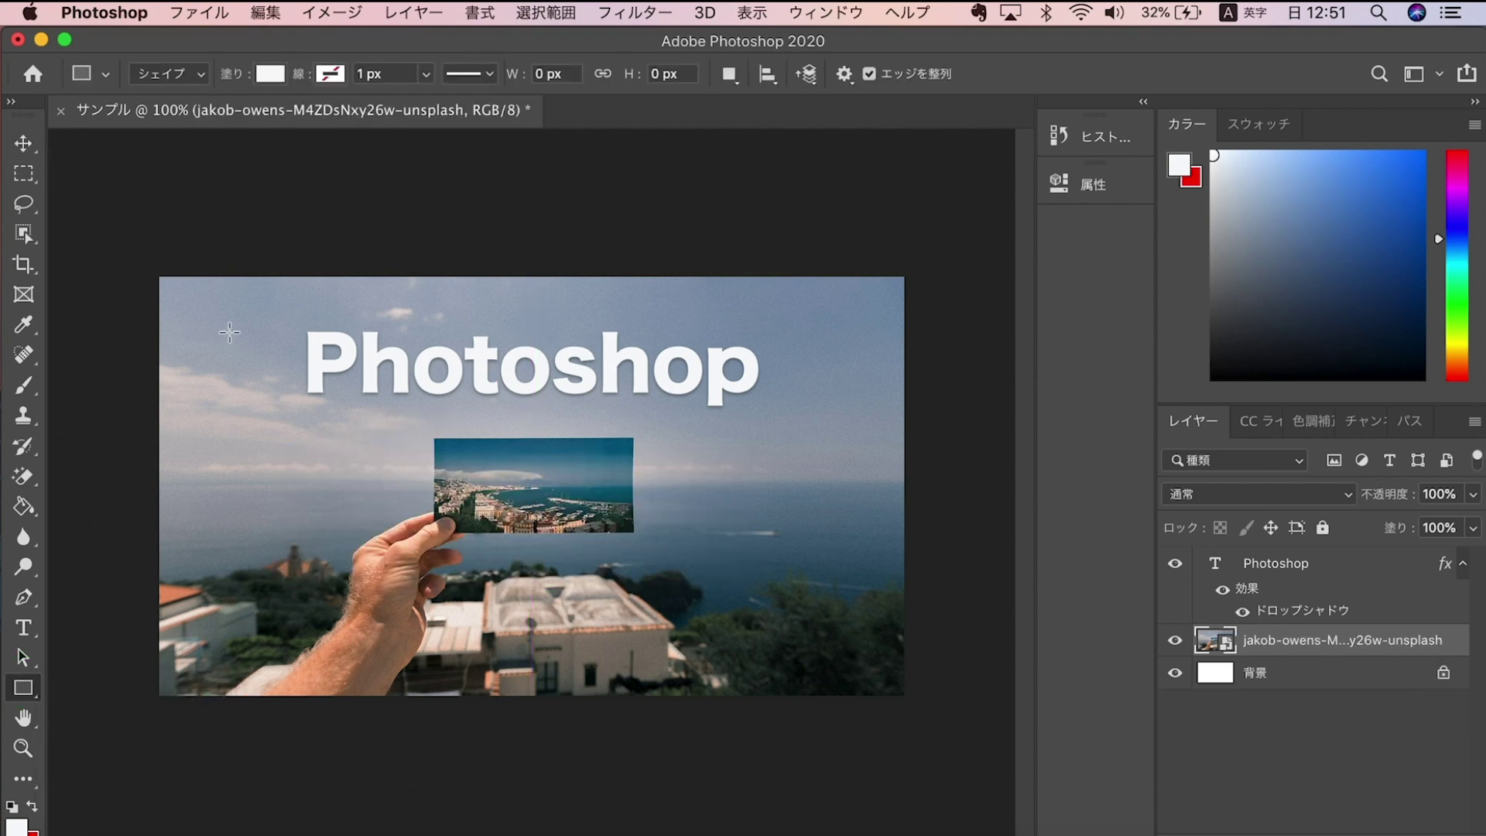
{"action": "mouse_move", "coordinate": [238, 310]}
{"action": "left_mouse_down"}
{"action": "mouse_move", "coordinate": [255, 378]}
{"action": "mouse_move", "coordinate": [827, 424]}
{"action": "left_mouse_up"}
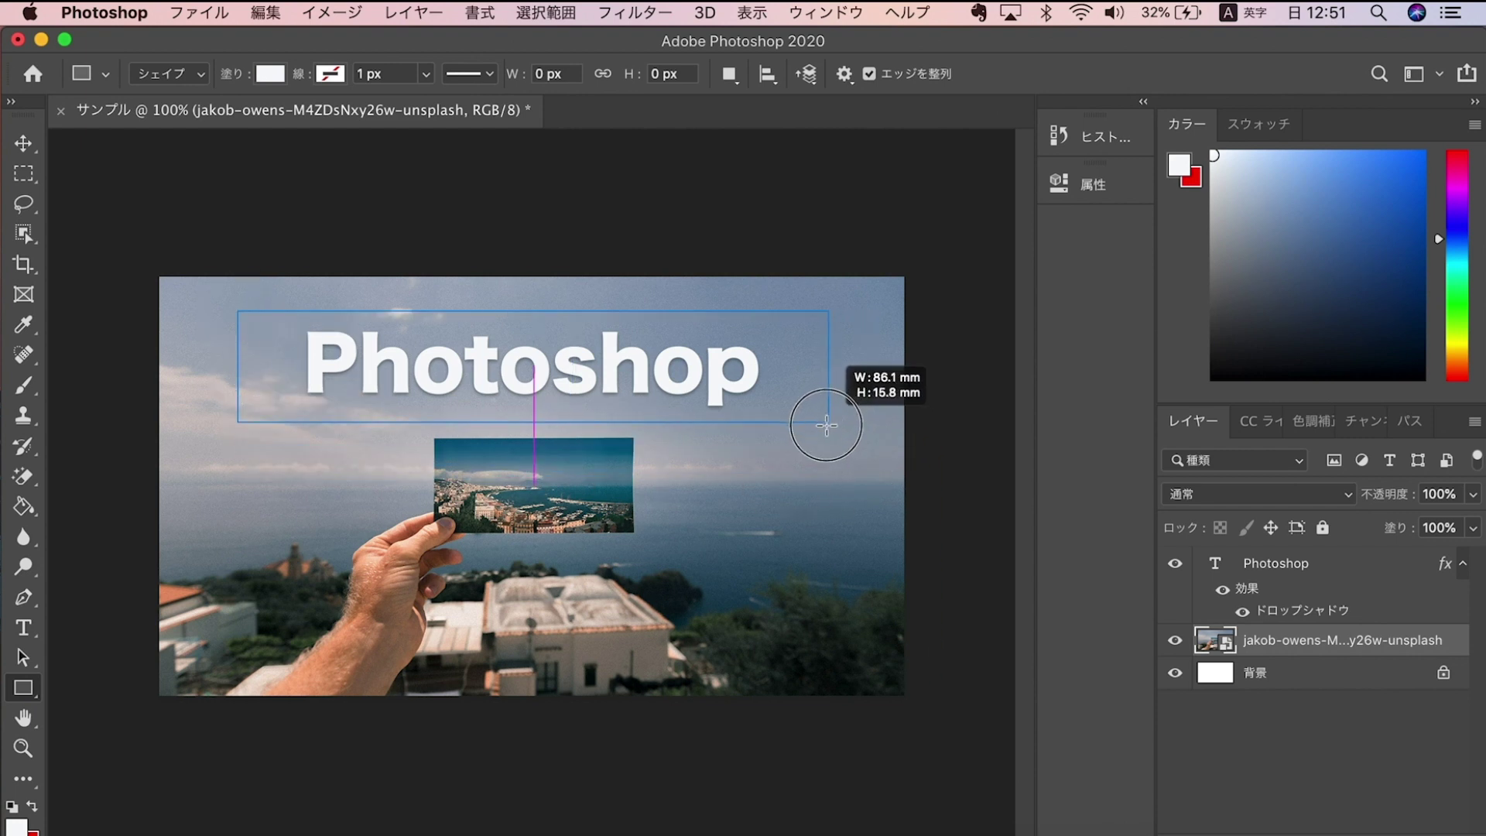
{"action": "left_click_drag", "start_coordinate": [826, 425], "coordinate": [827, 422]}
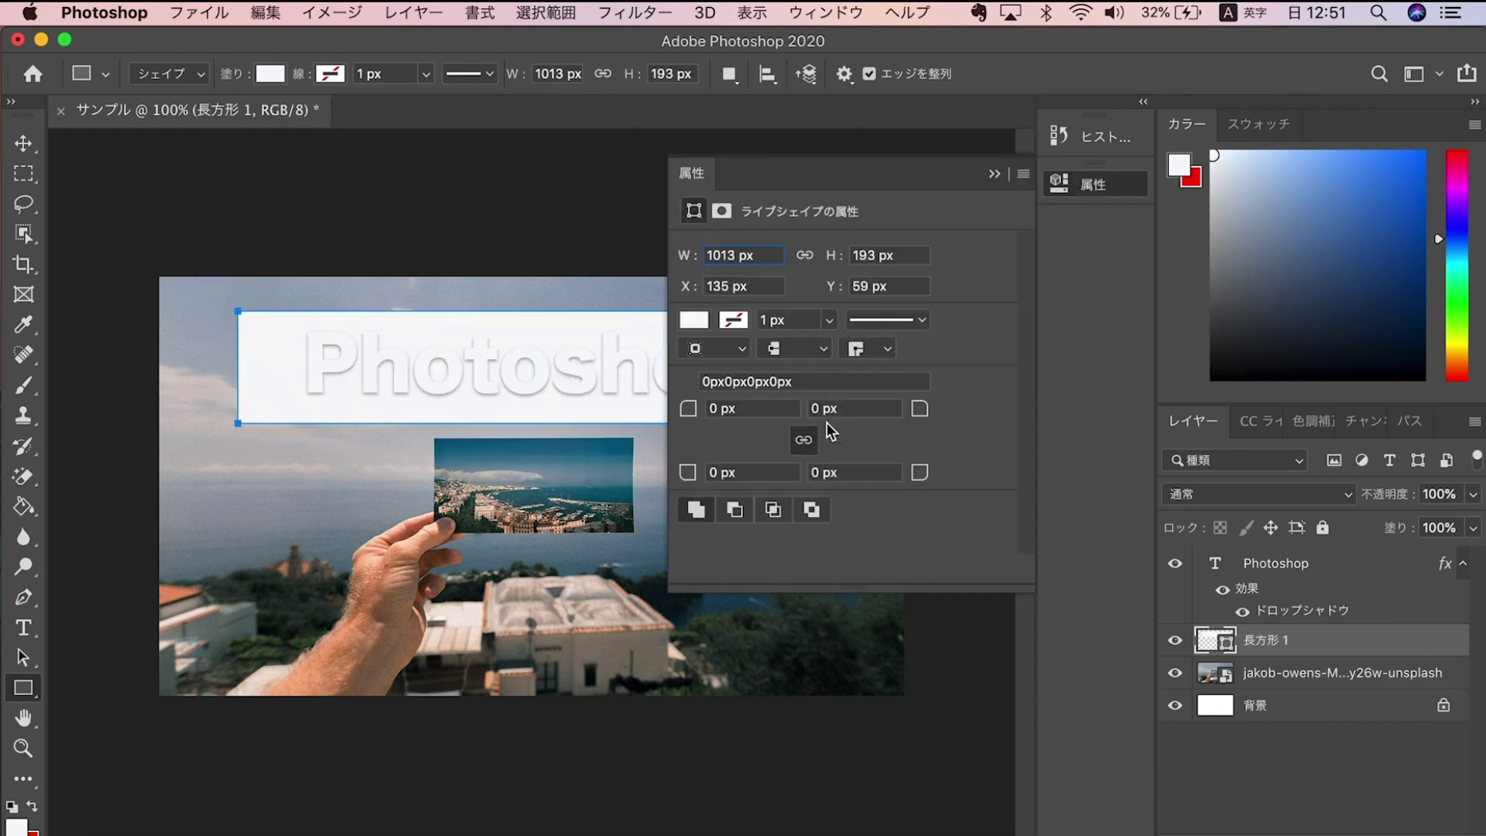
{"action": "left_click", "coordinate": [699, 321]}
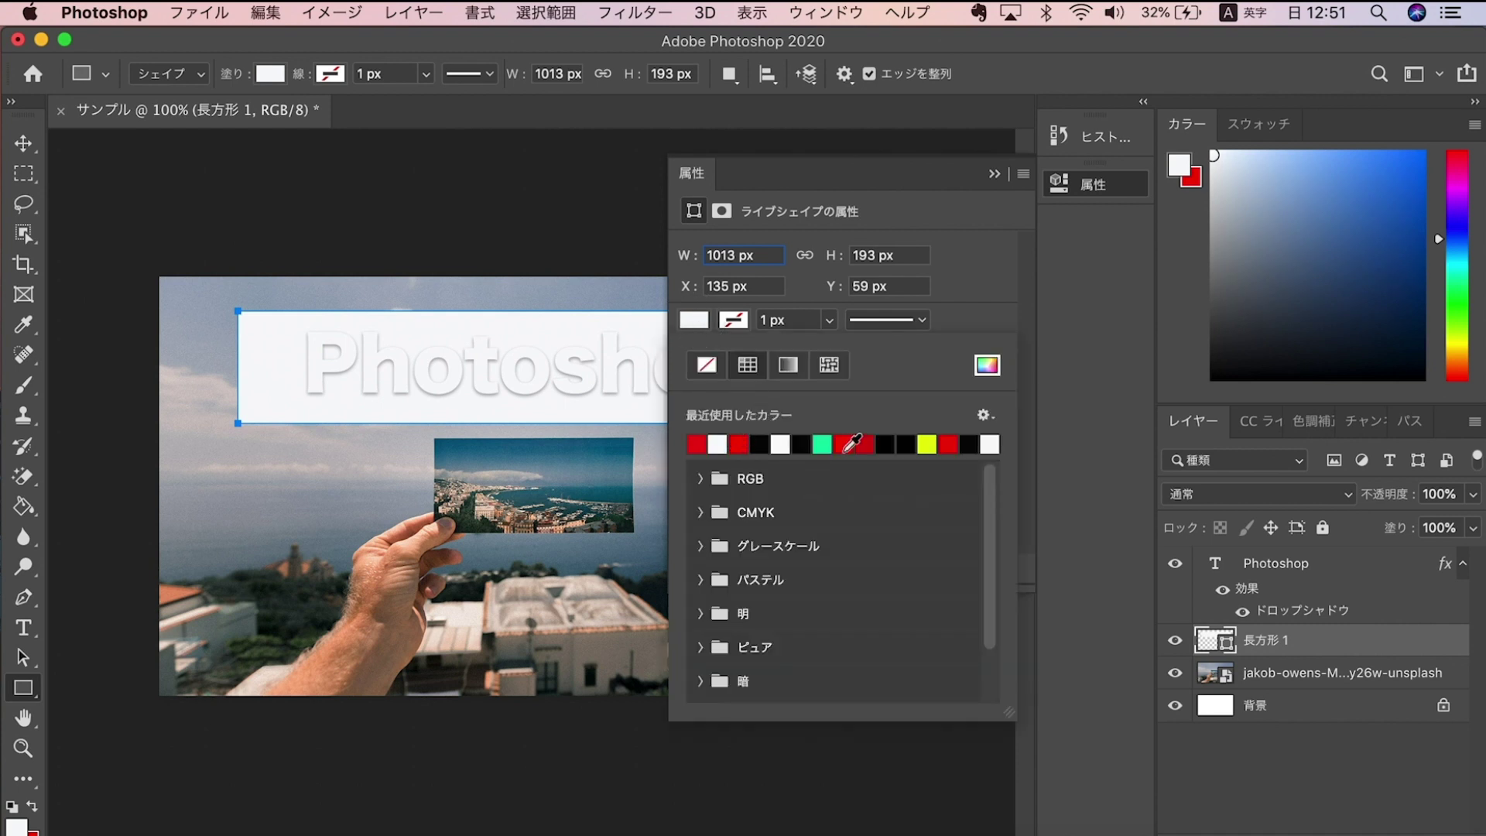
{"action": "left_click", "coordinate": [987, 365]}
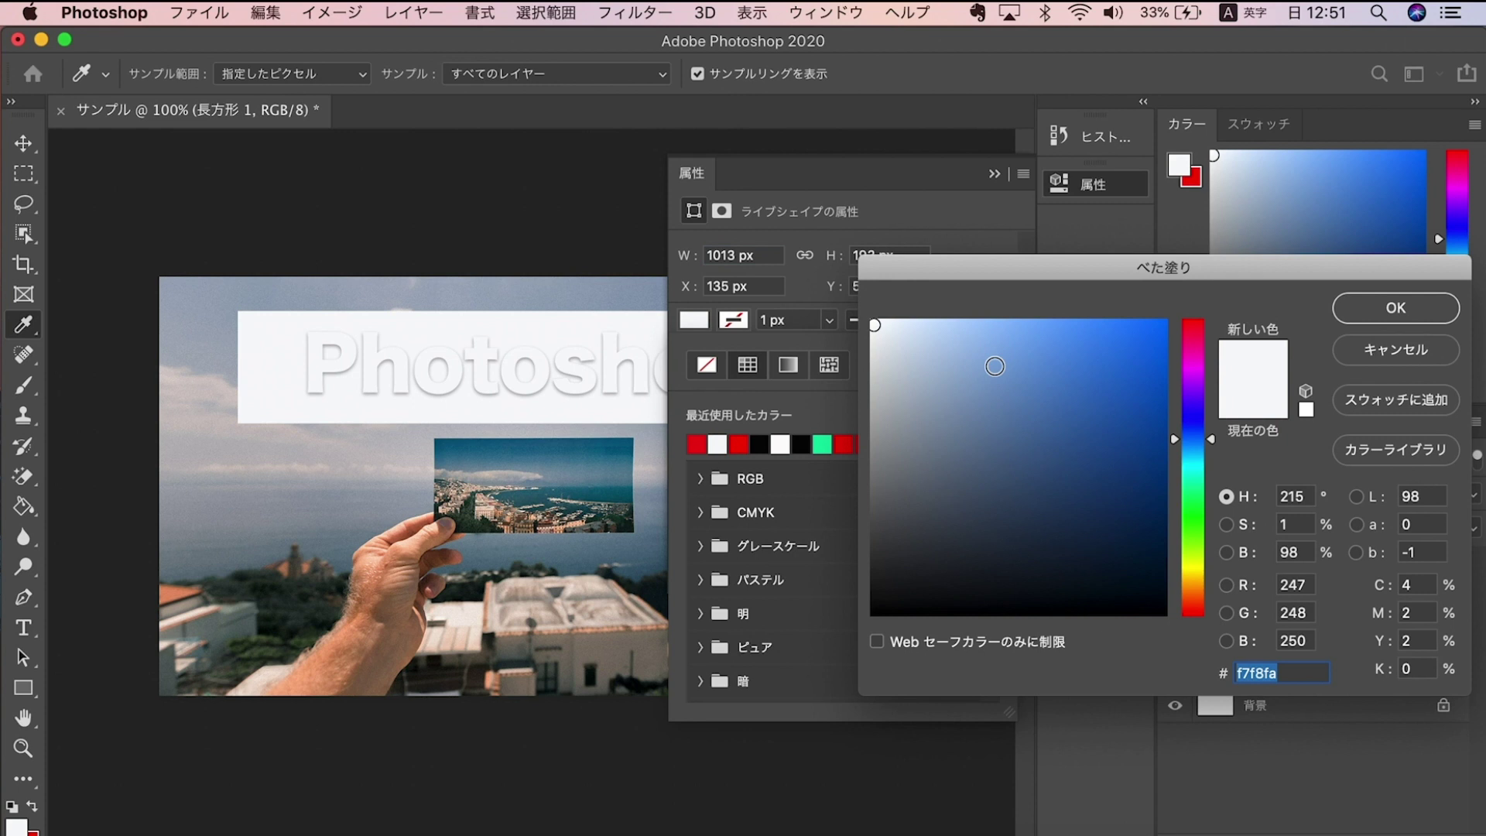
{"action": "left_click", "coordinate": [933, 355]}
{"action": "left_click", "coordinate": [983, 360]}
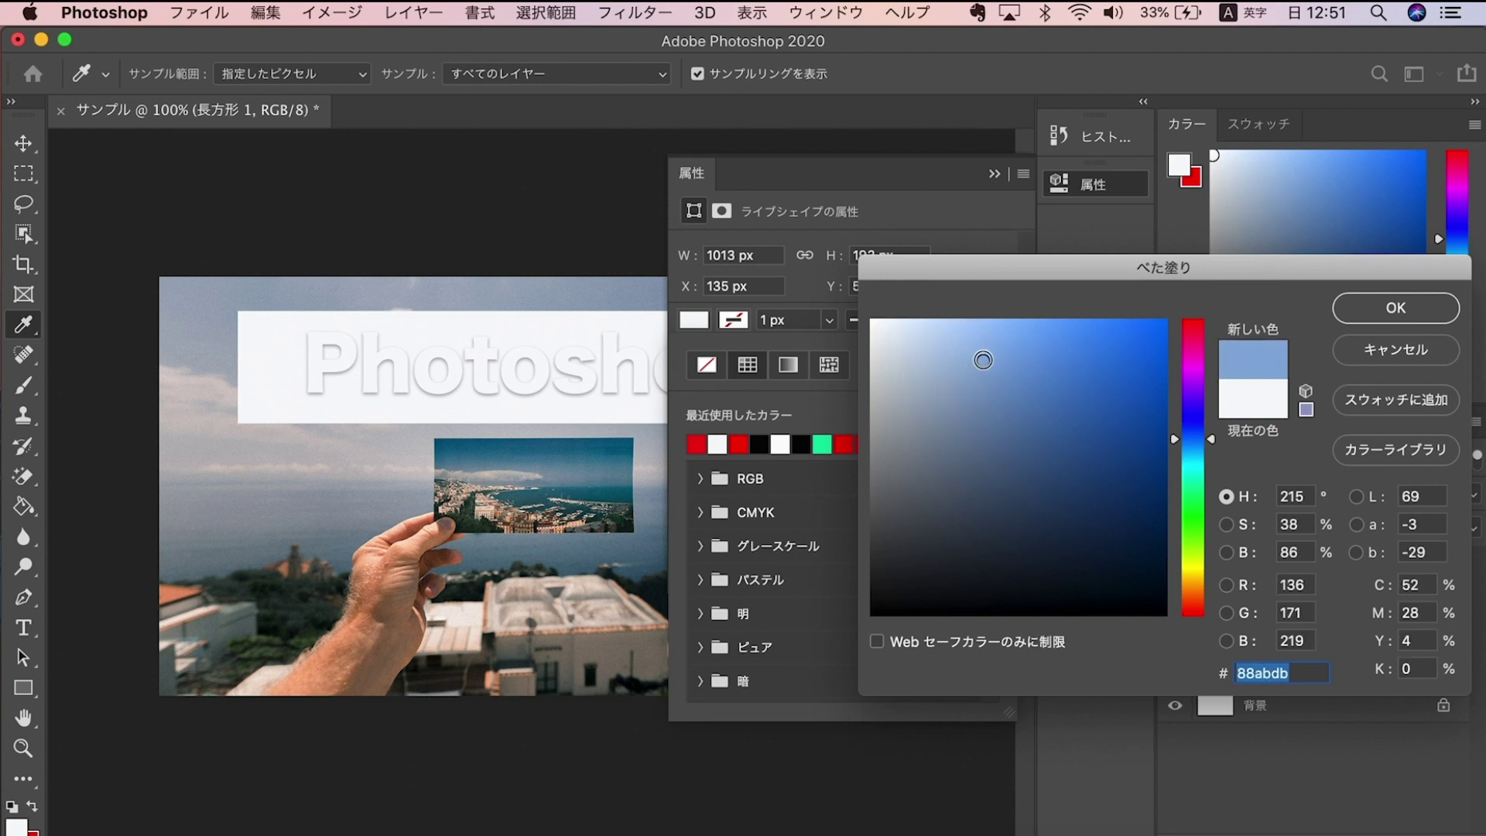
{"action": "left_click", "coordinate": [1363, 313]}
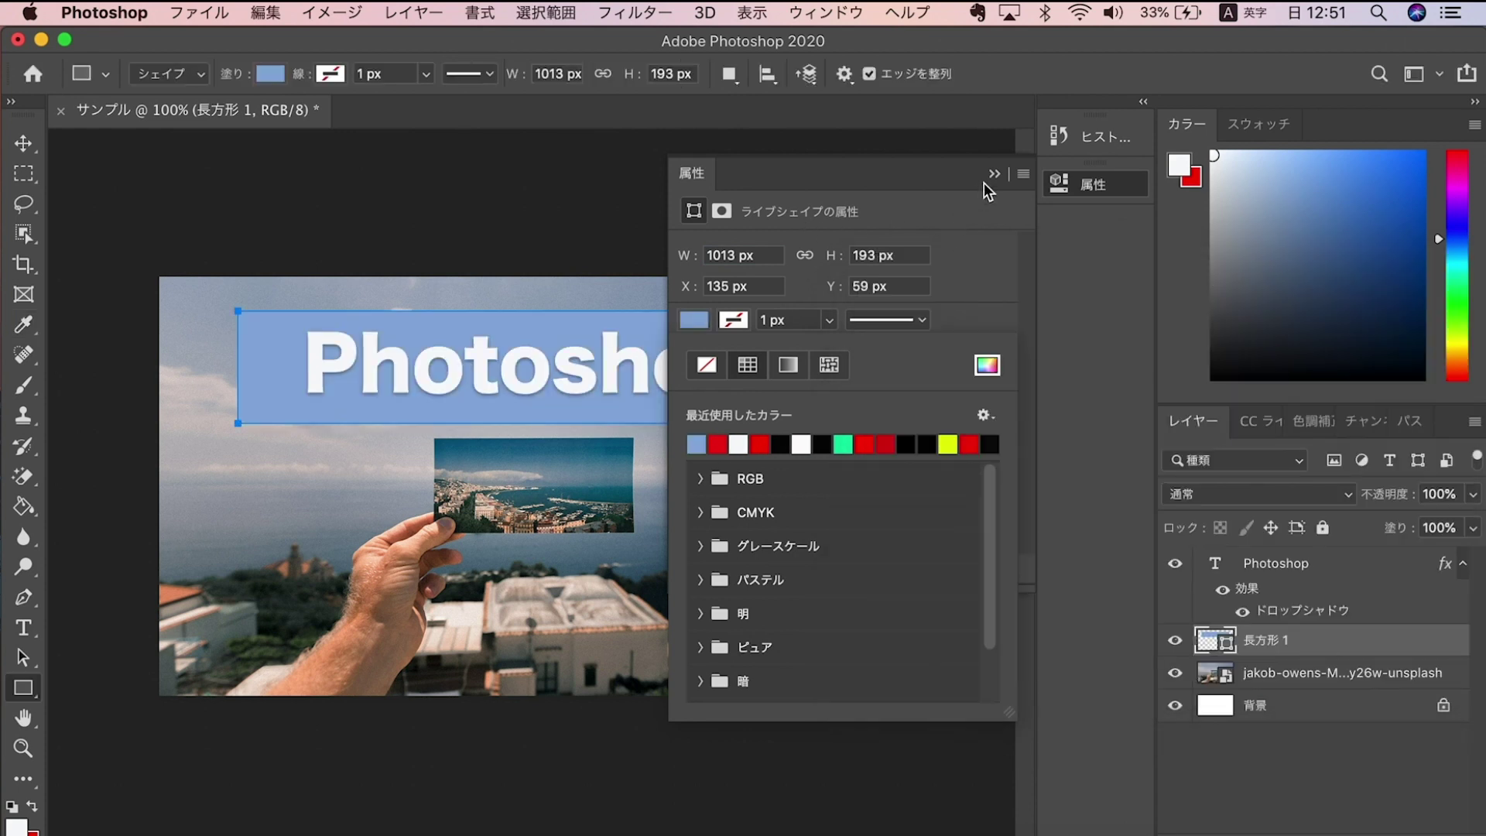
{"action": "left_click", "coordinate": [988, 180]}
Nudge the Photoshop title right to centre it in the blue rectangle, then select 長方形 1
{"action": "left_click", "coordinate": [30, 149]}
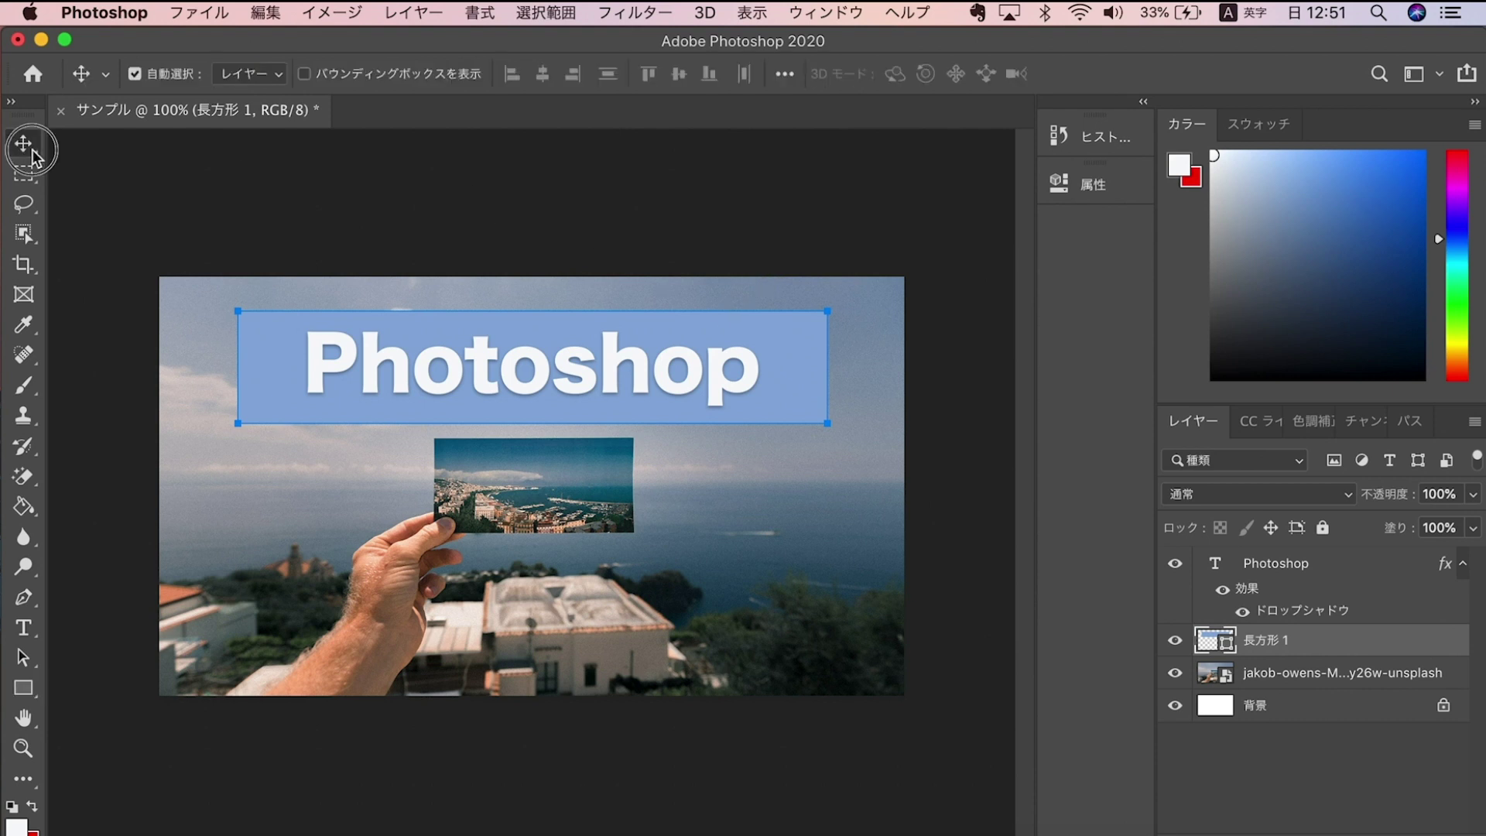
{"action": "left_click_drag", "start_coordinate": [402, 380], "coordinate": [417, 377]}
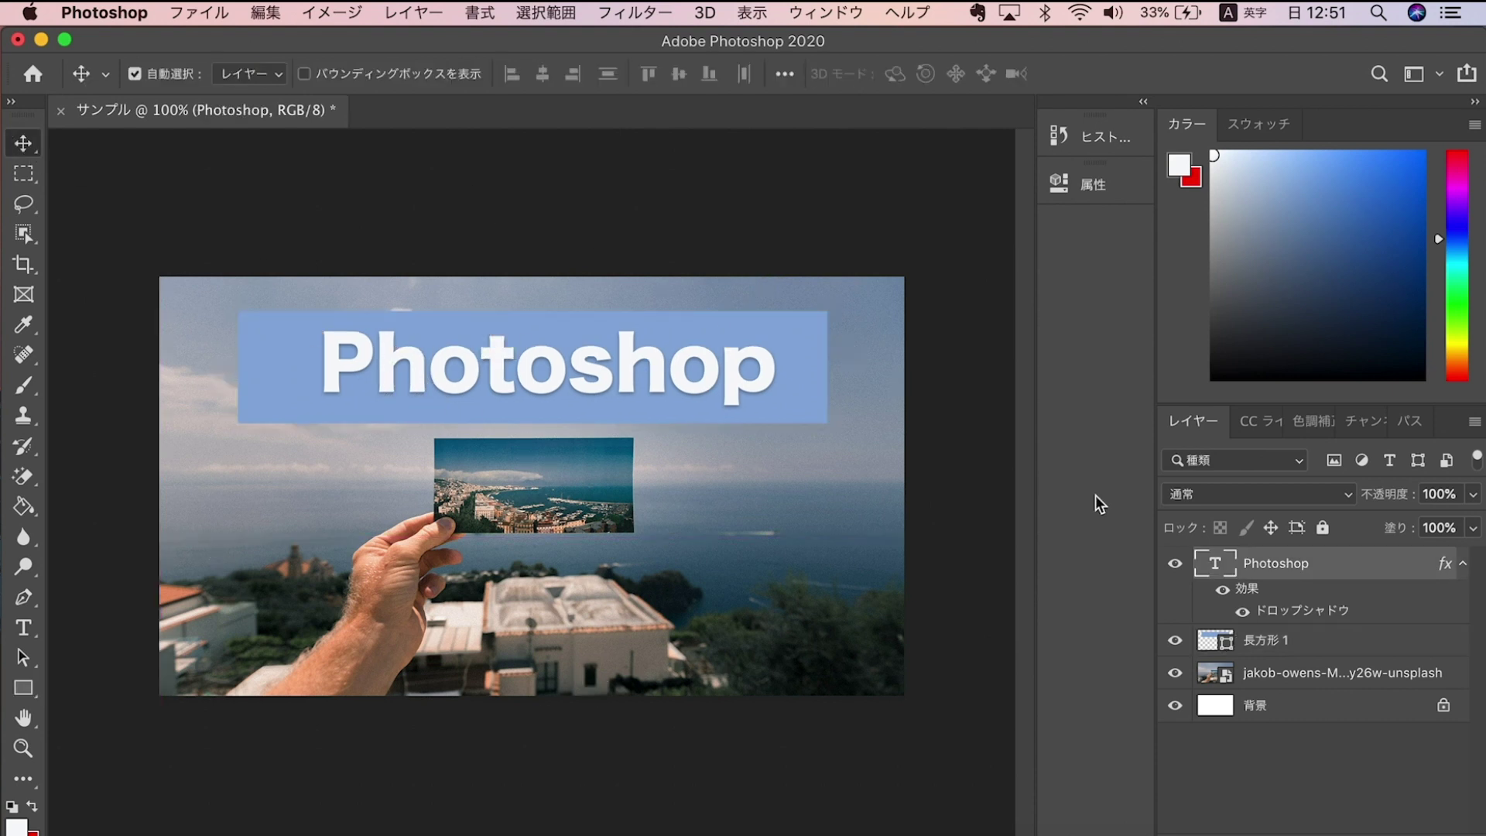
{"action": "left_click", "coordinate": [1269, 649]}
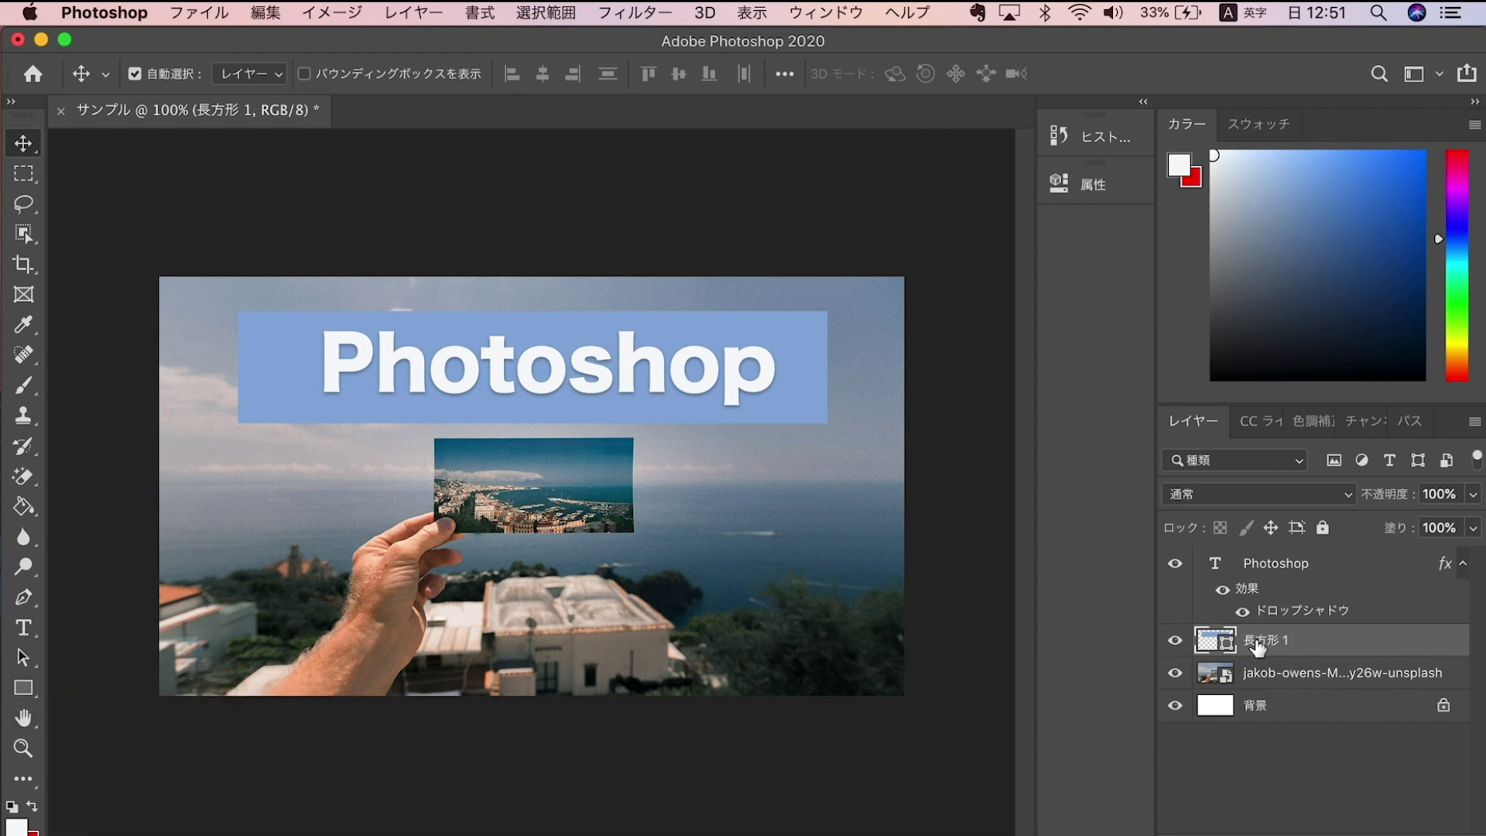
Change the 長方形 1 fill to black (#000000) and hide that layer
{"action": "left_click", "coordinate": [29, 685]}
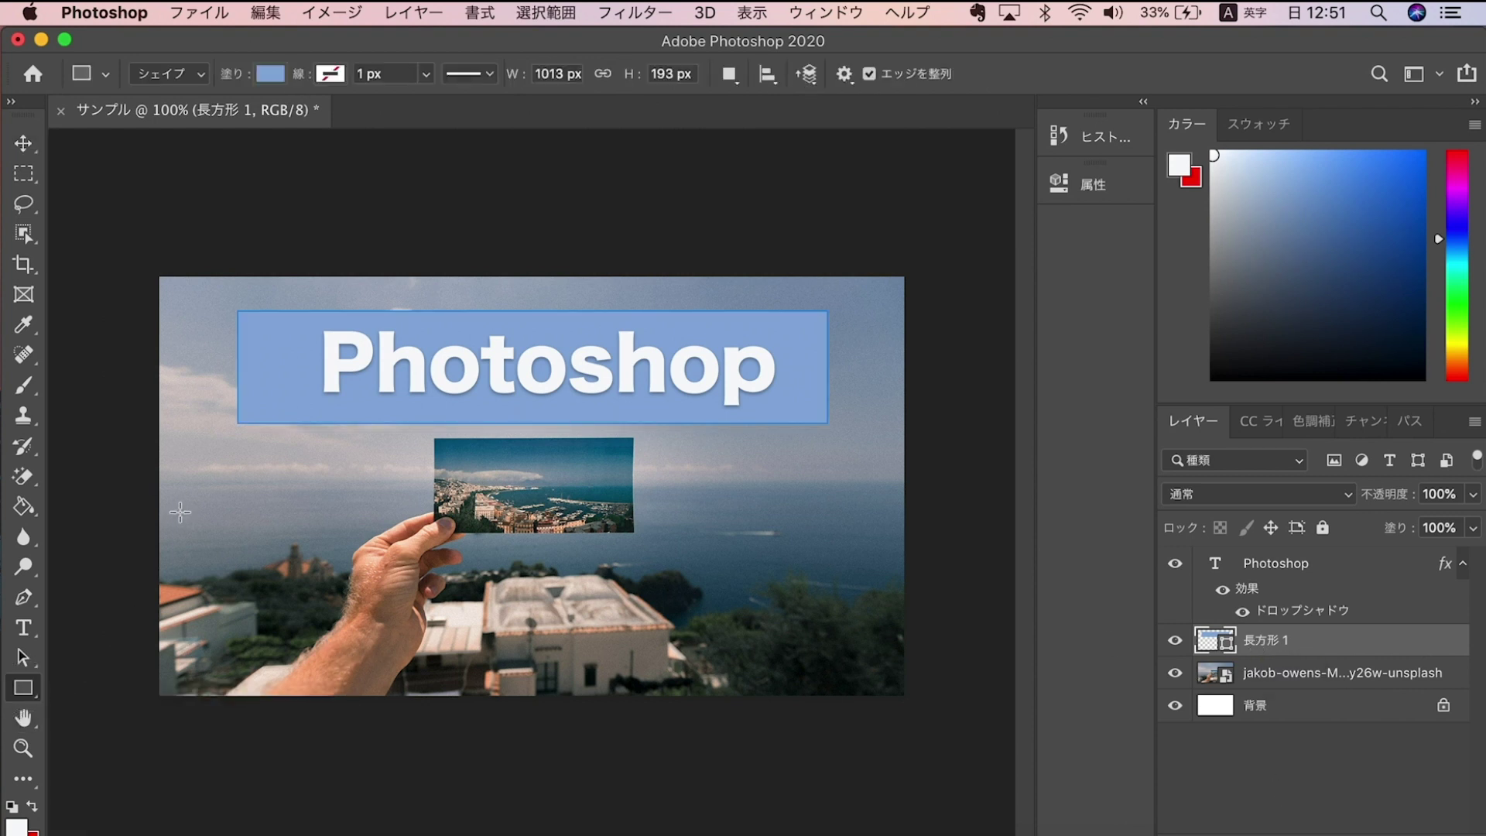
{"action": "left_click", "coordinate": [280, 72]}
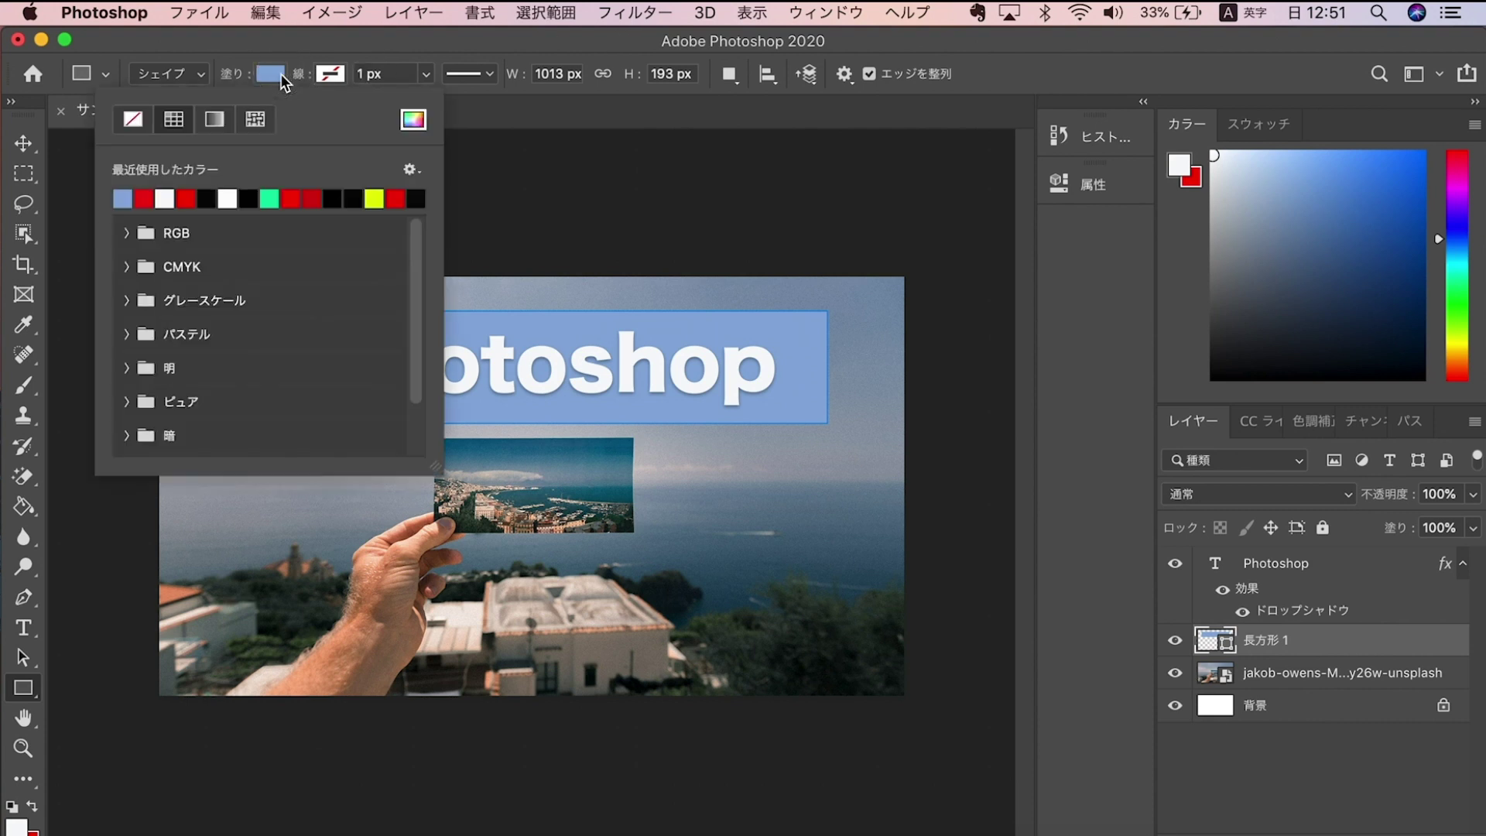
{"action": "left_click", "coordinate": [413, 120]}
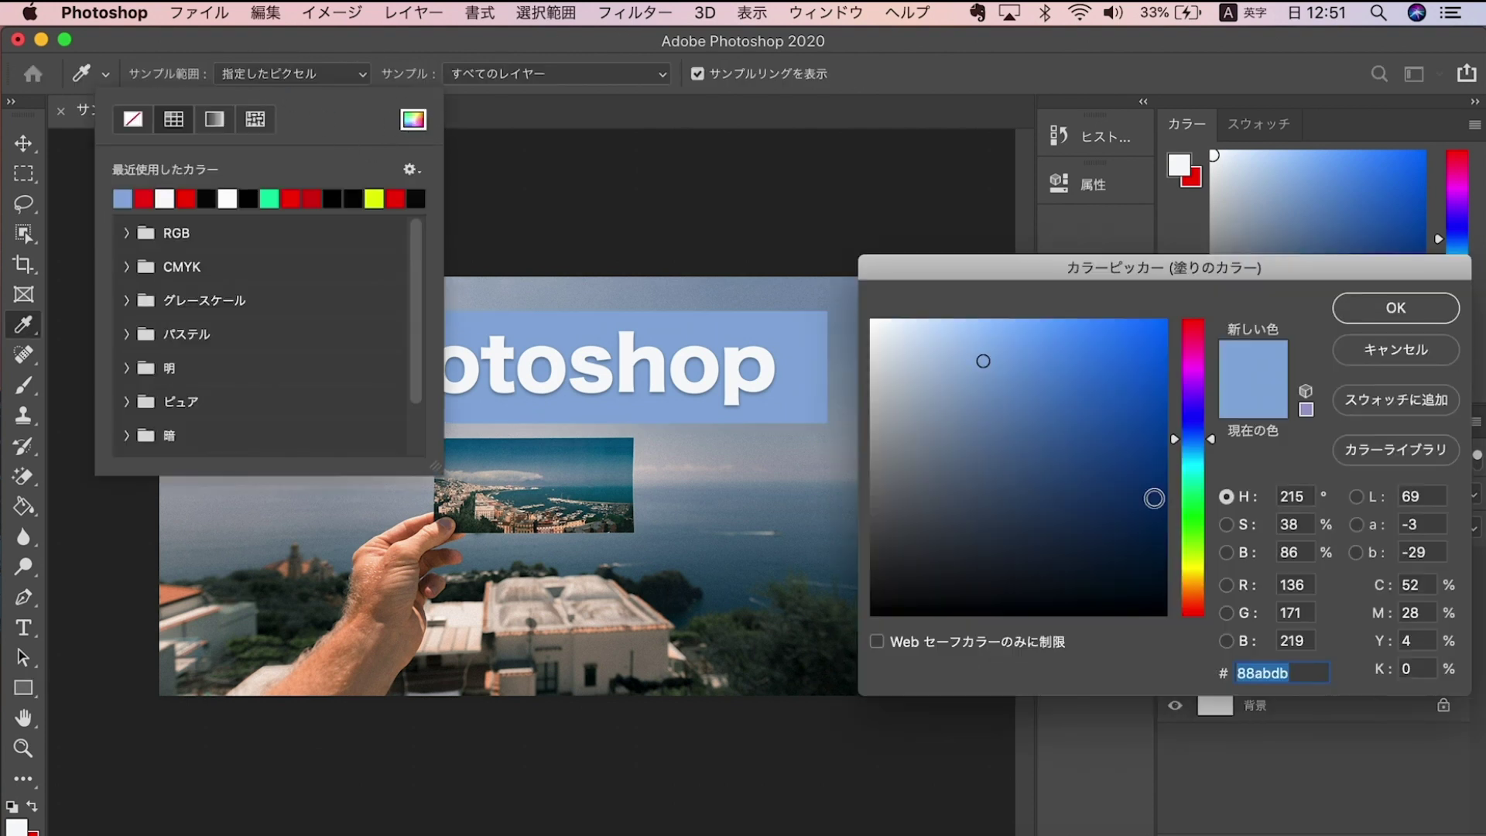
{"action": "left_click", "coordinate": [942, 348]}
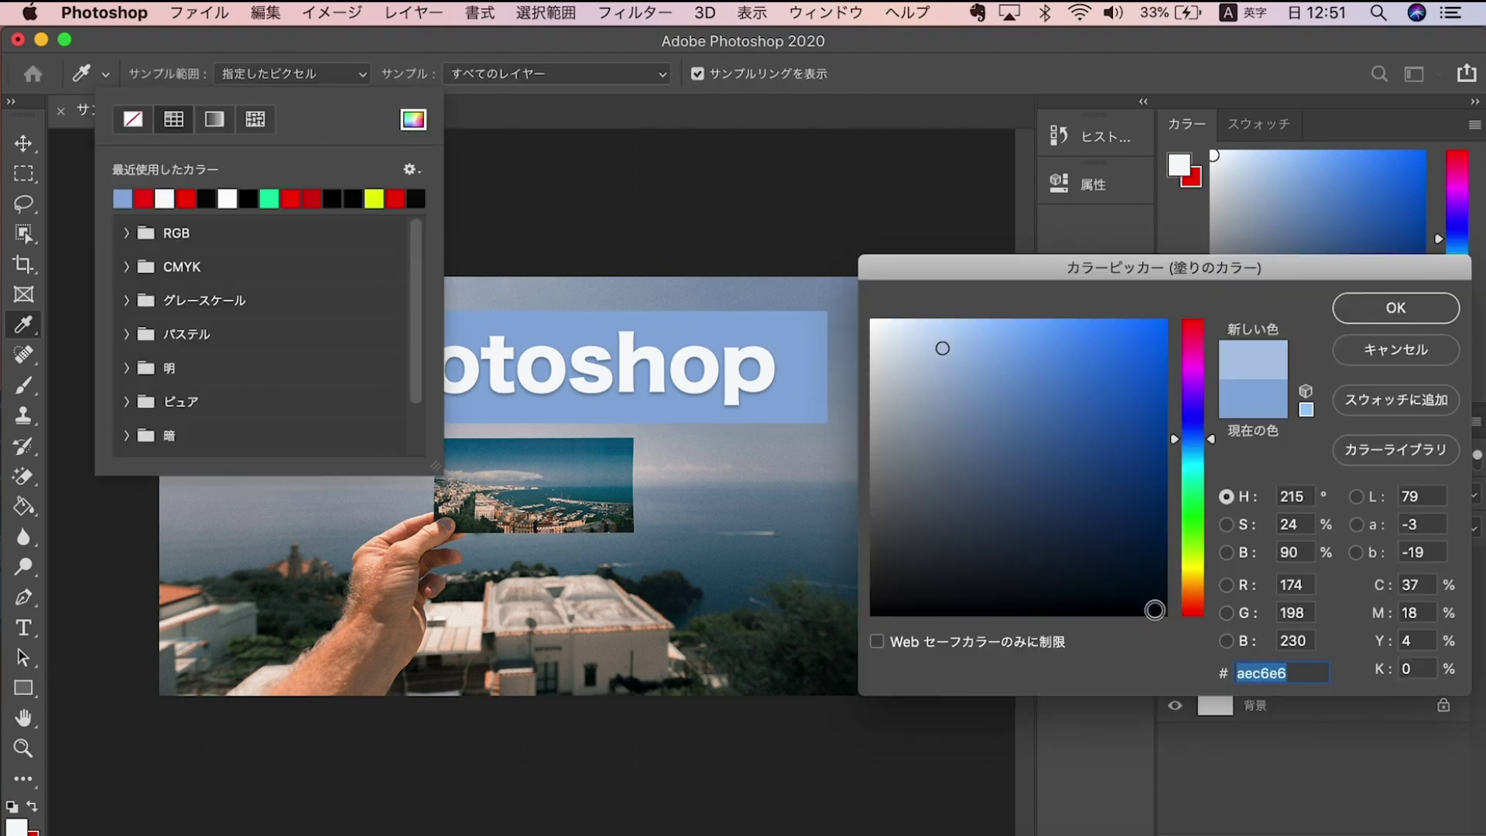
{"action": "type", "text": "000000"}
{"action": "left_click", "coordinate": [1396, 308]}
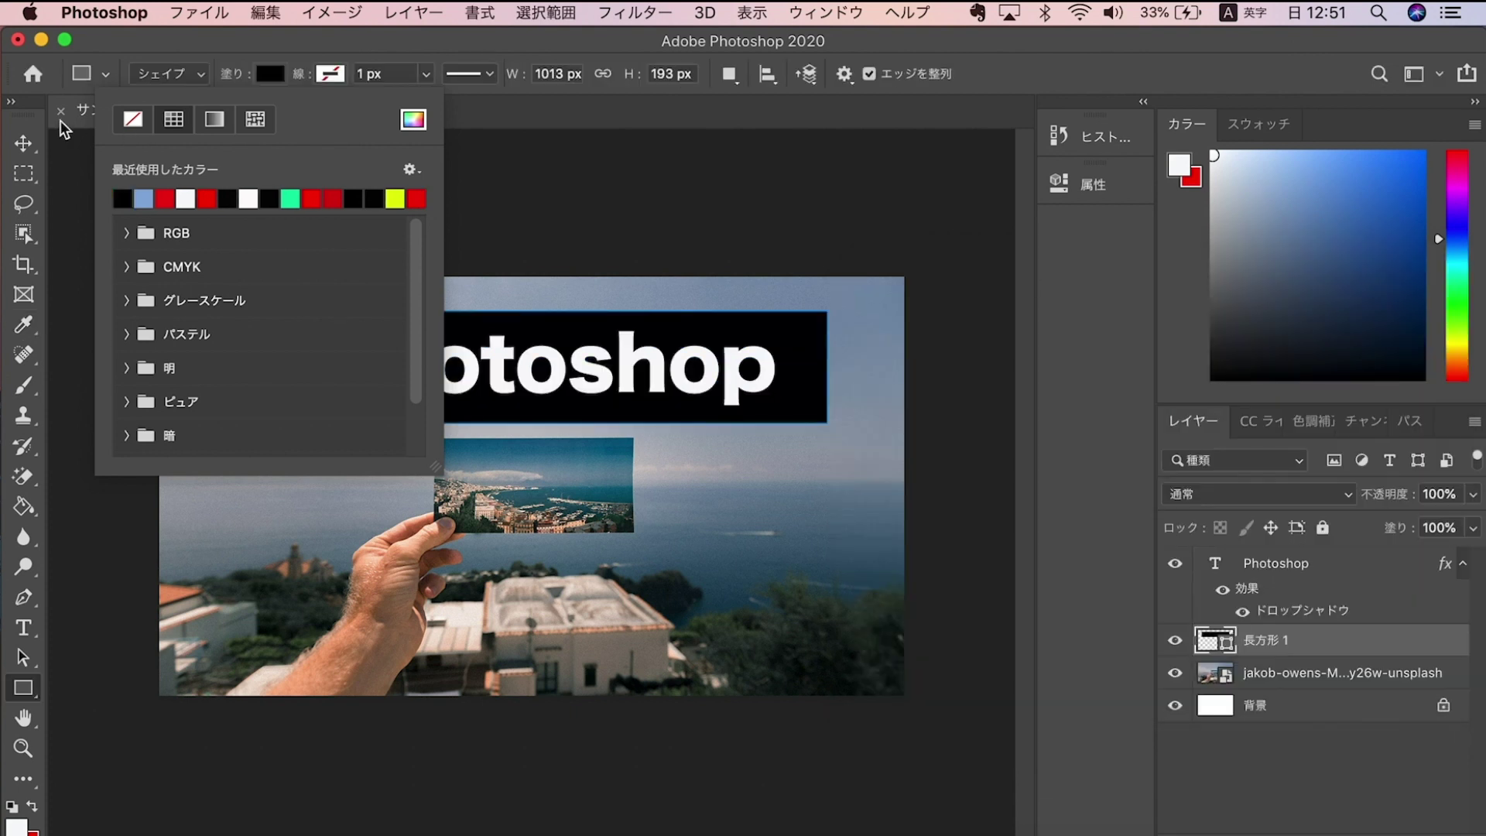
{"action": "left_click", "coordinate": [23, 143]}
{"action": "left_click", "coordinate": [288, 230]}
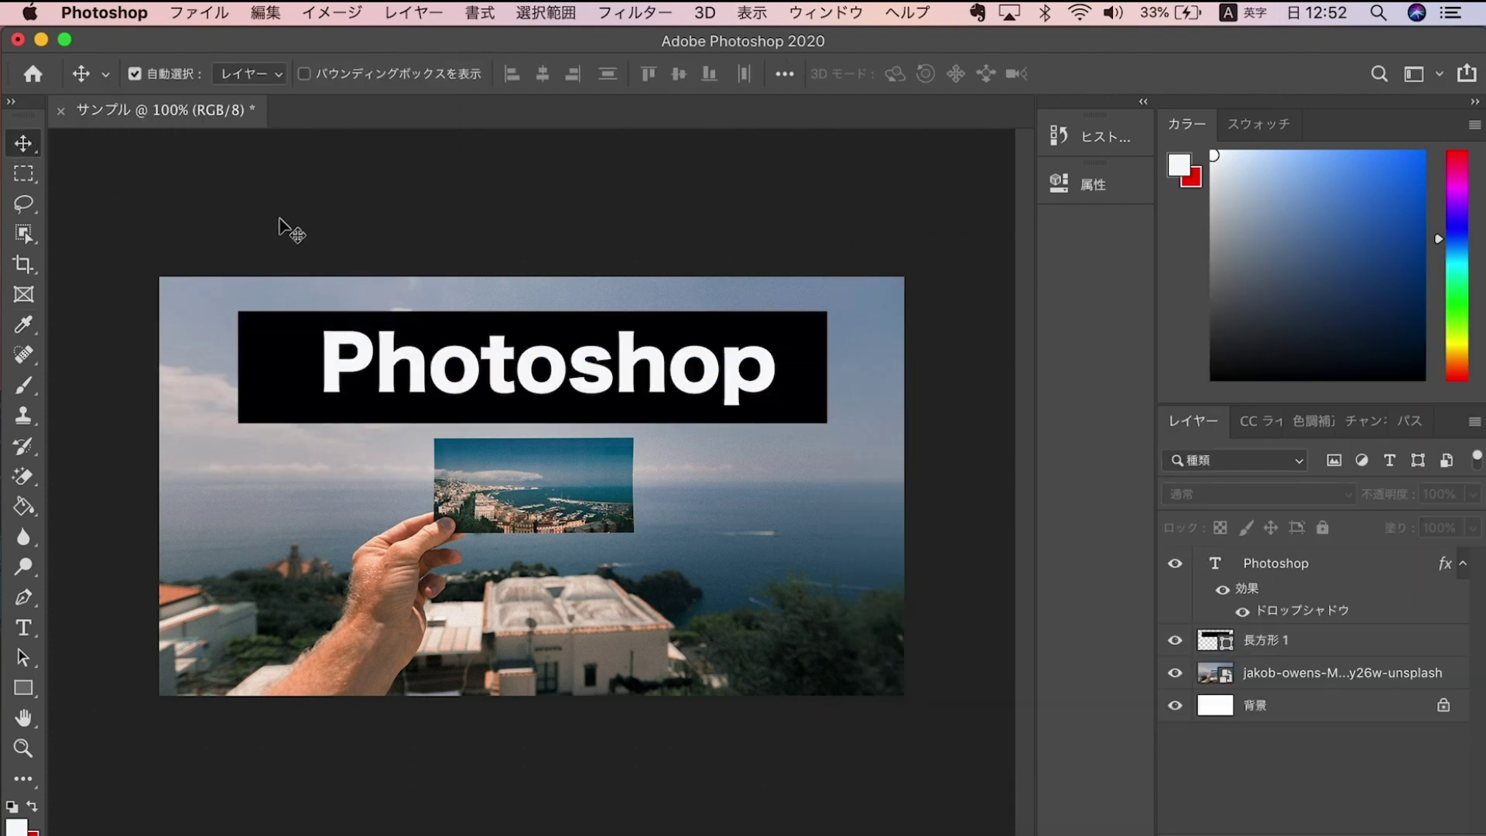
{"action": "left_click", "coordinate": [1171, 643]}
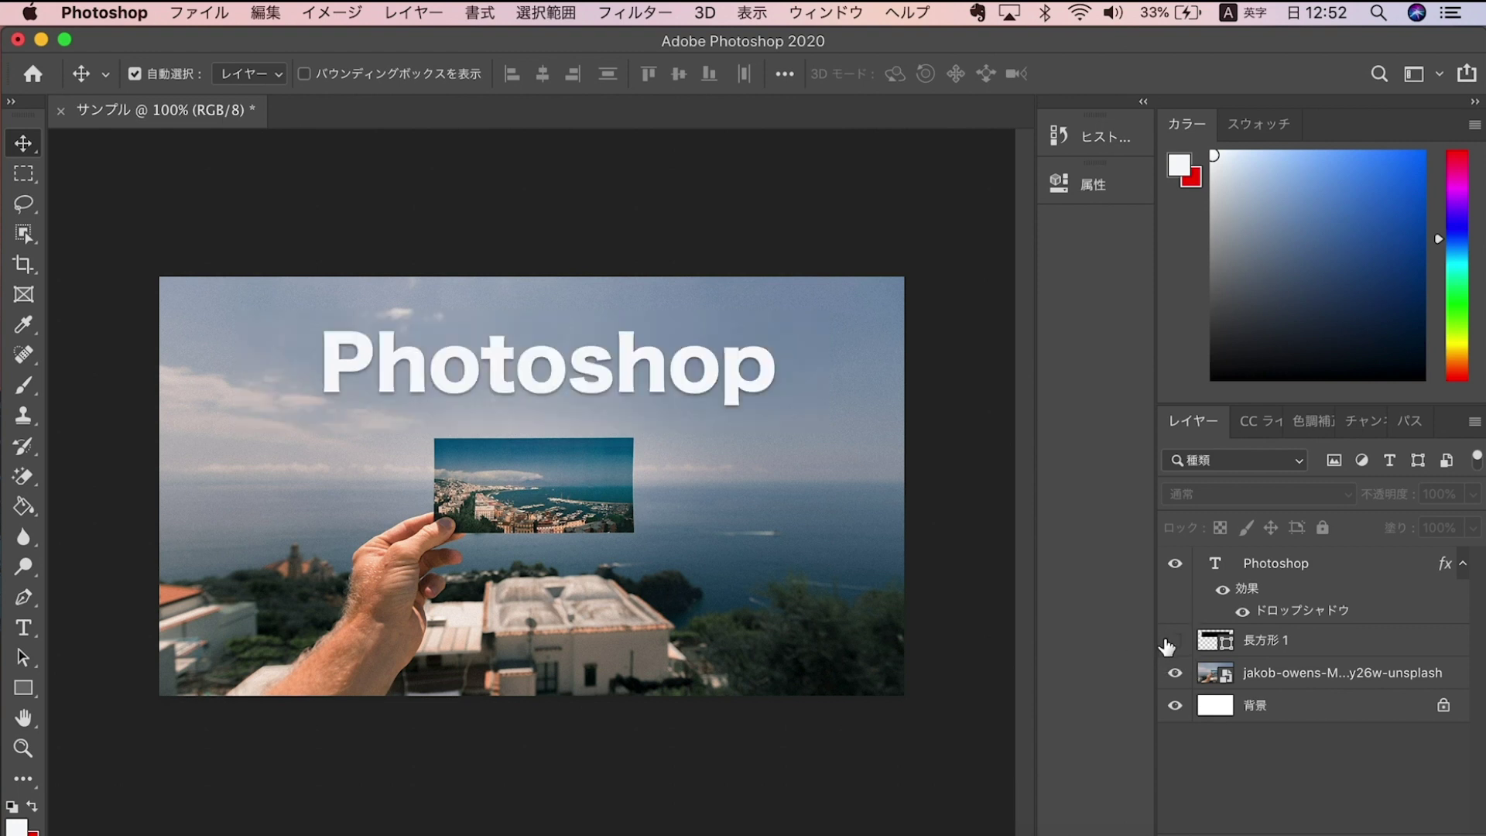
Draw a rectangle just inside the photo's edges
{"action": "left_click", "coordinate": [25, 705]}
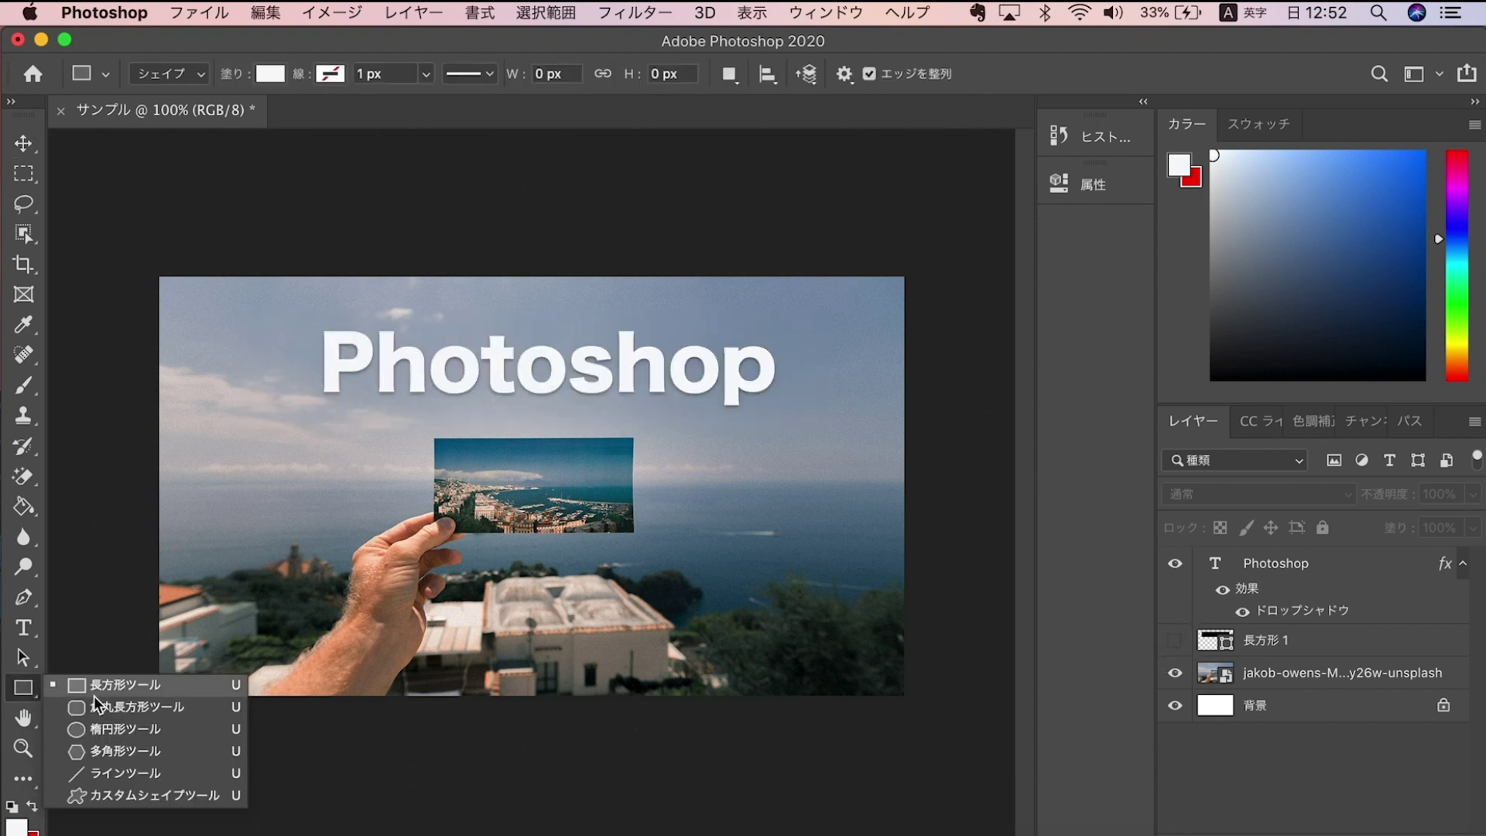
{"action": "left_click", "coordinate": [94, 685]}
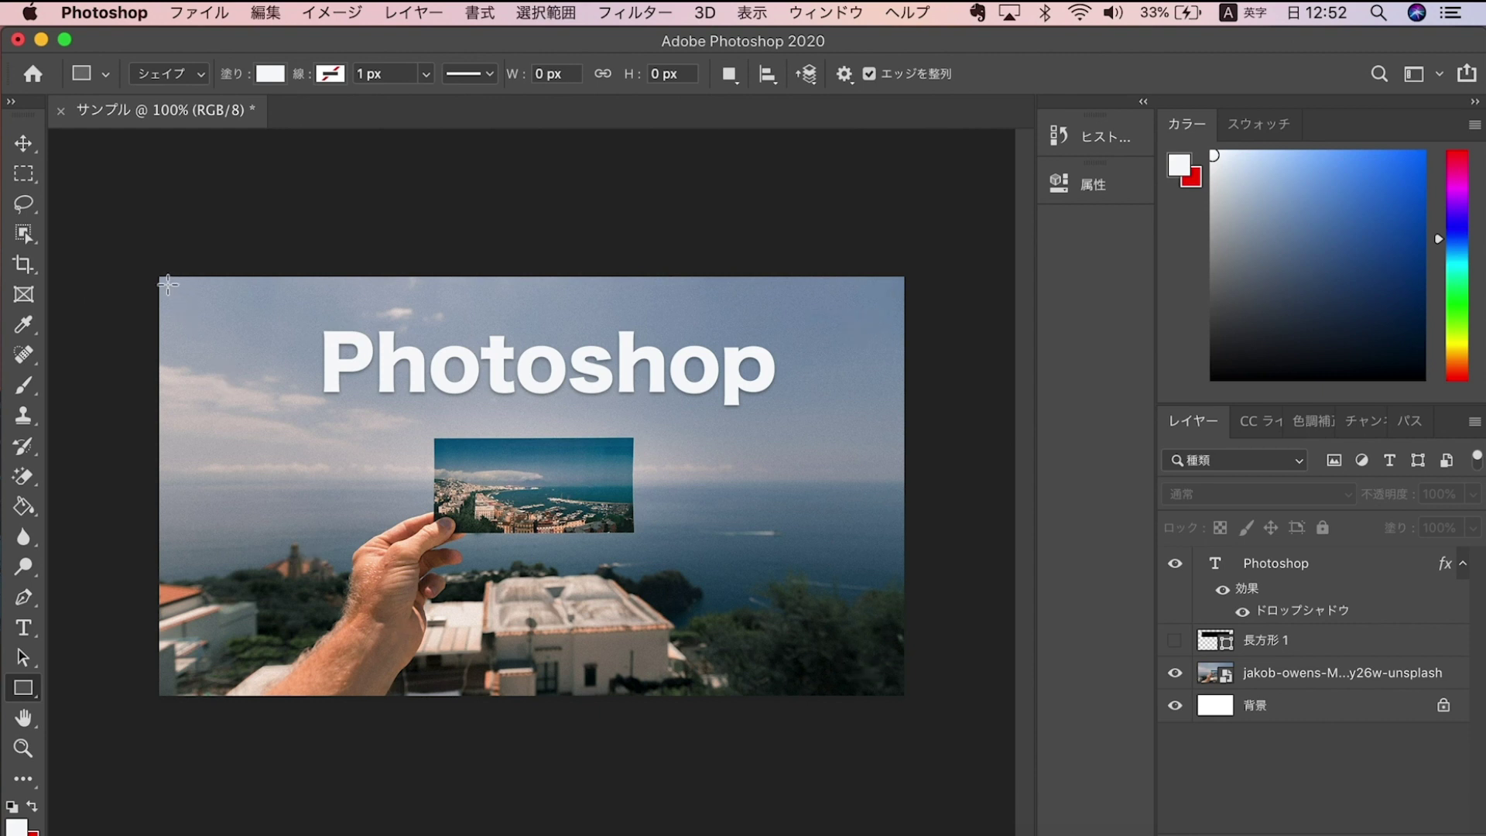
{"action": "mouse_move", "coordinate": [169, 287]}
{"action": "left_mouse_down"}
{"action": "mouse_move", "coordinate": [911, 703]}
{"action": "mouse_move", "coordinate": [896, 684]}
{"action": "left_mouse_up"}
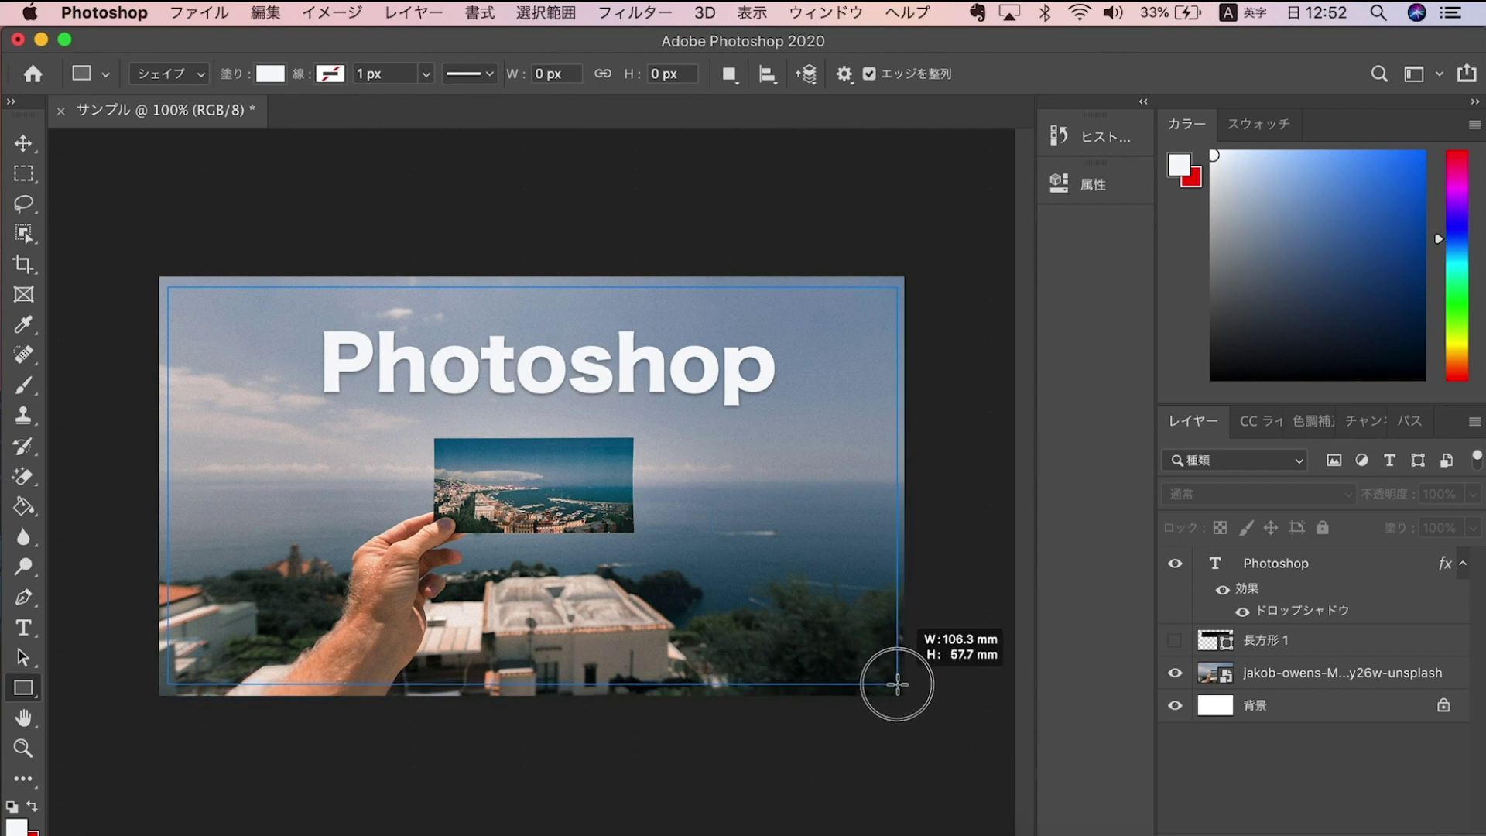
{"action": "left_click_drag", "start_coordinate": [895, 684], "coordinate": [892, 684]}
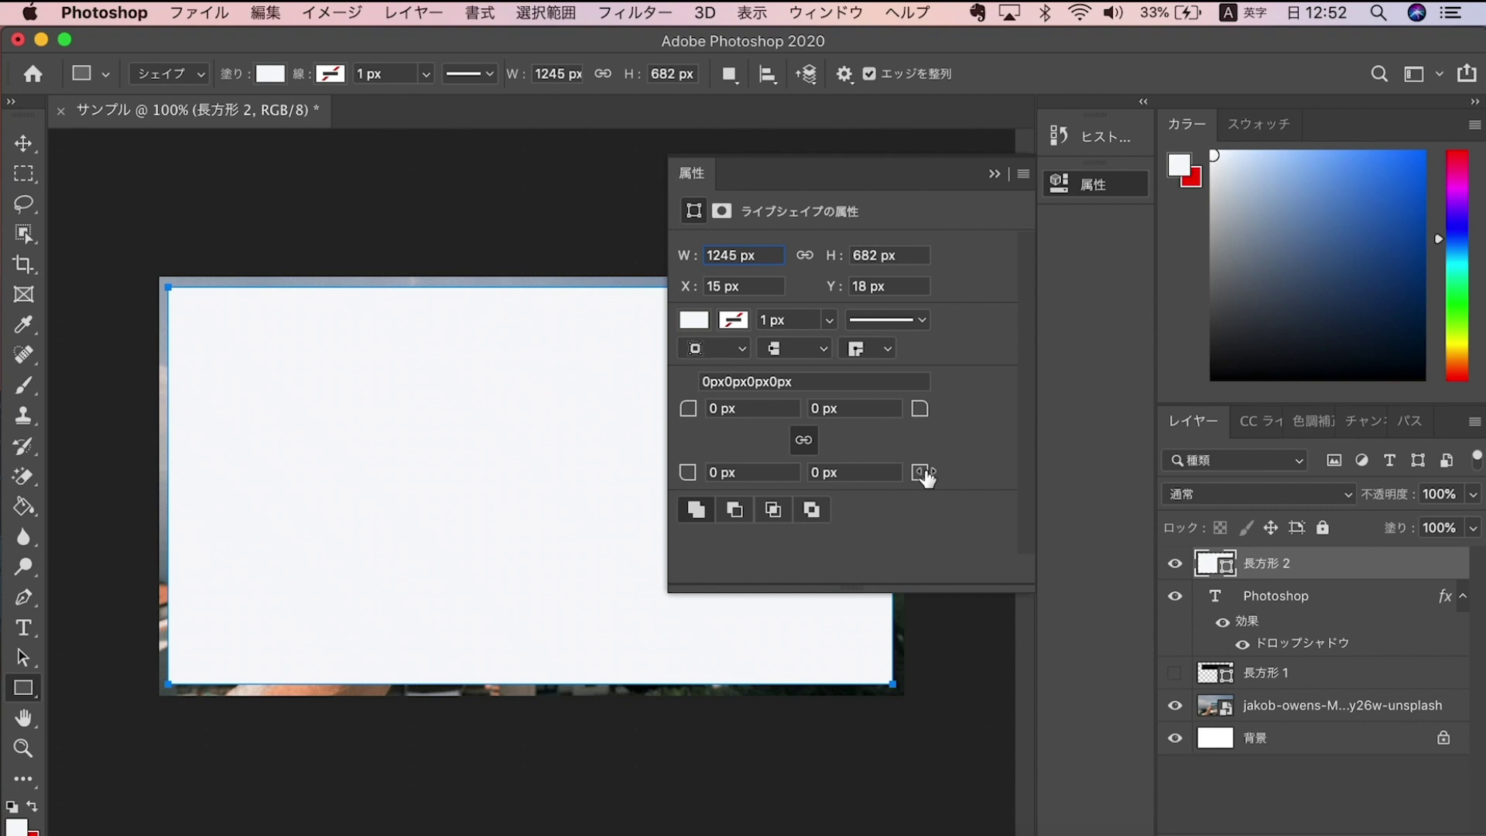
Give the rectangle no fill and a white 10 px stroke to form a frame
{"action": "left_click", "coordinate": [693, 320]}
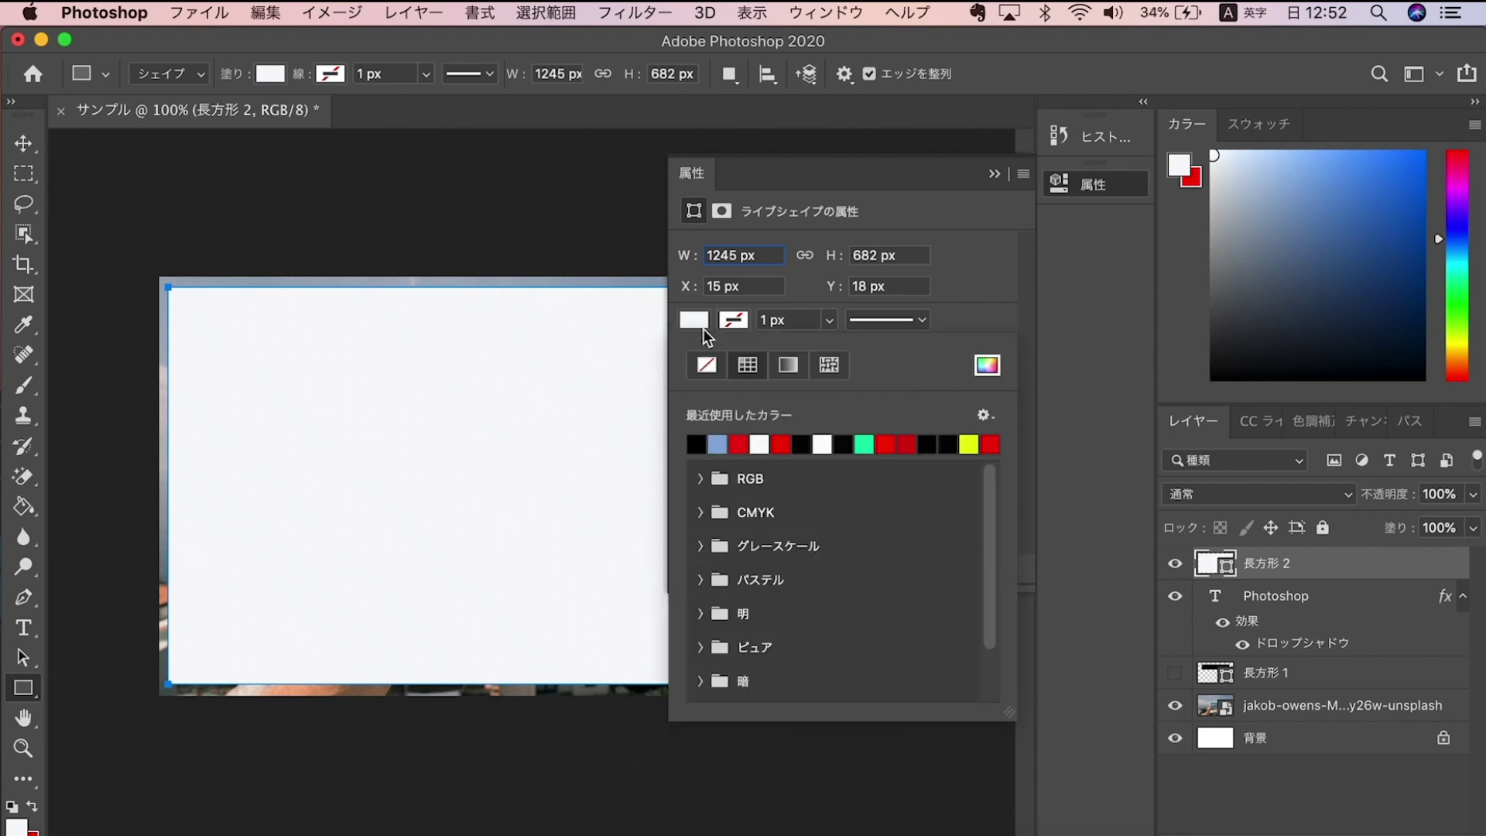
{"action": "left_click", "coordinate": [704, 365]}
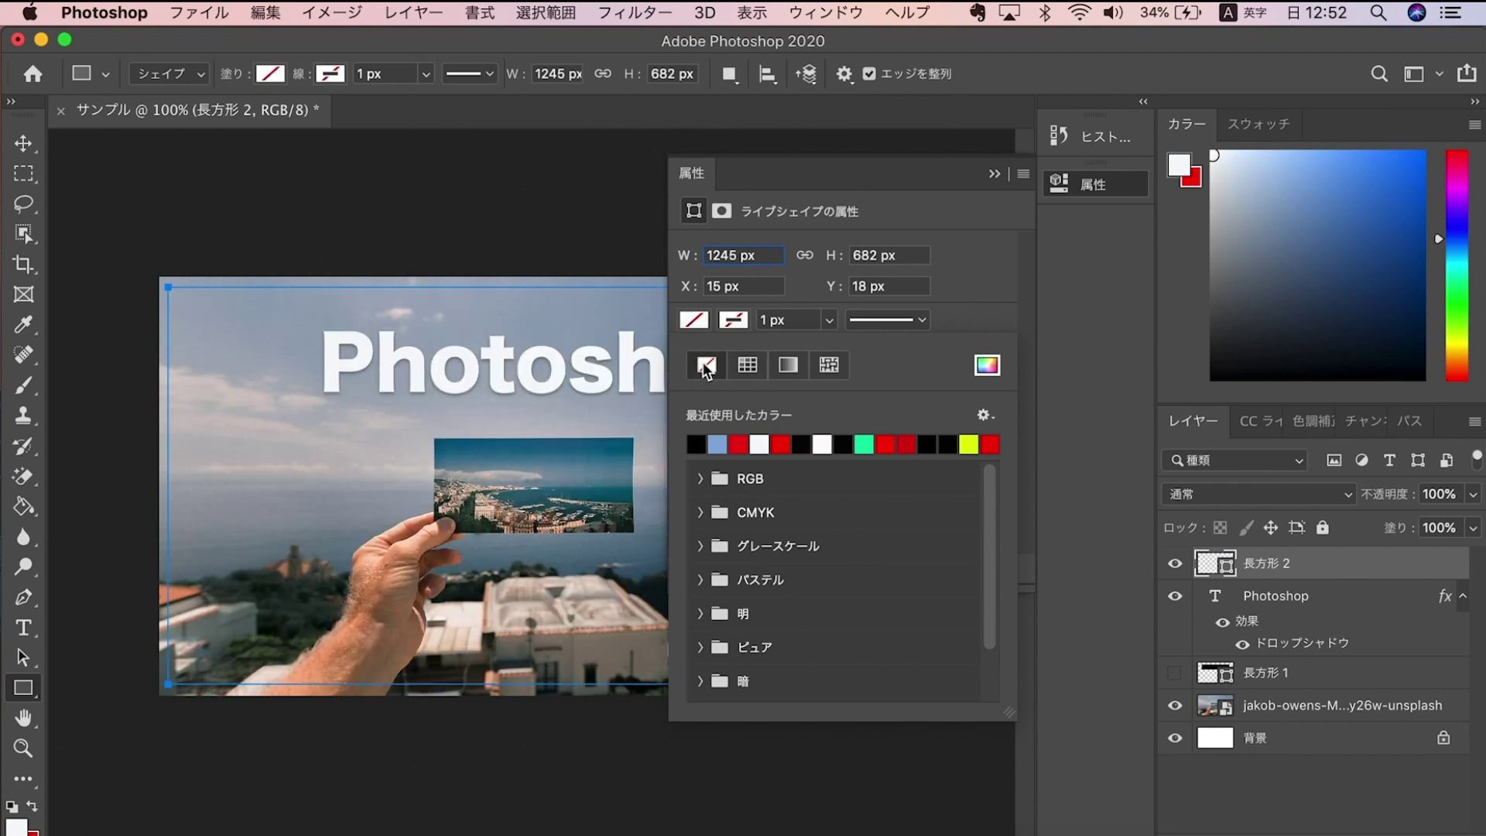
{"action": "left_click", "coordinate": [734, 322]}
{"action": "left_click", "coordinate": [757, 447]}
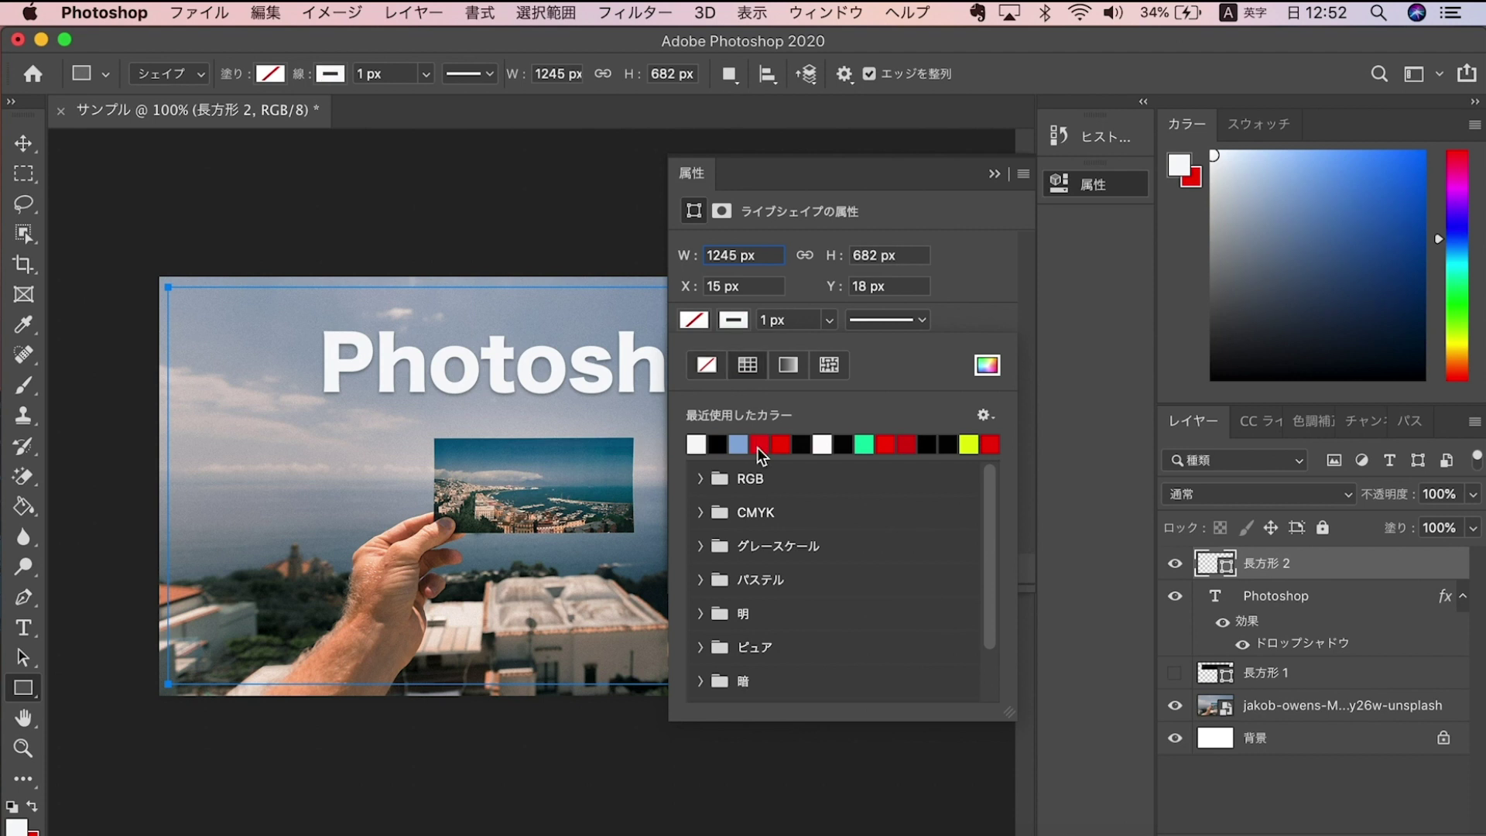
{"action": "left_click", "coordinate": [832, 318]}
{"action": "mouse_move", "coordinate": [834, 349]}
{"action": "left_mouse_down"}
{"action": "mouse_move", "coordinate": [884, 353]}
{"action": "mouse_move", "coordinate": [815, 352]}
{"action": "mouse_move", "coordinate": [833, 352]}
{"action": "left_mouse_up"}
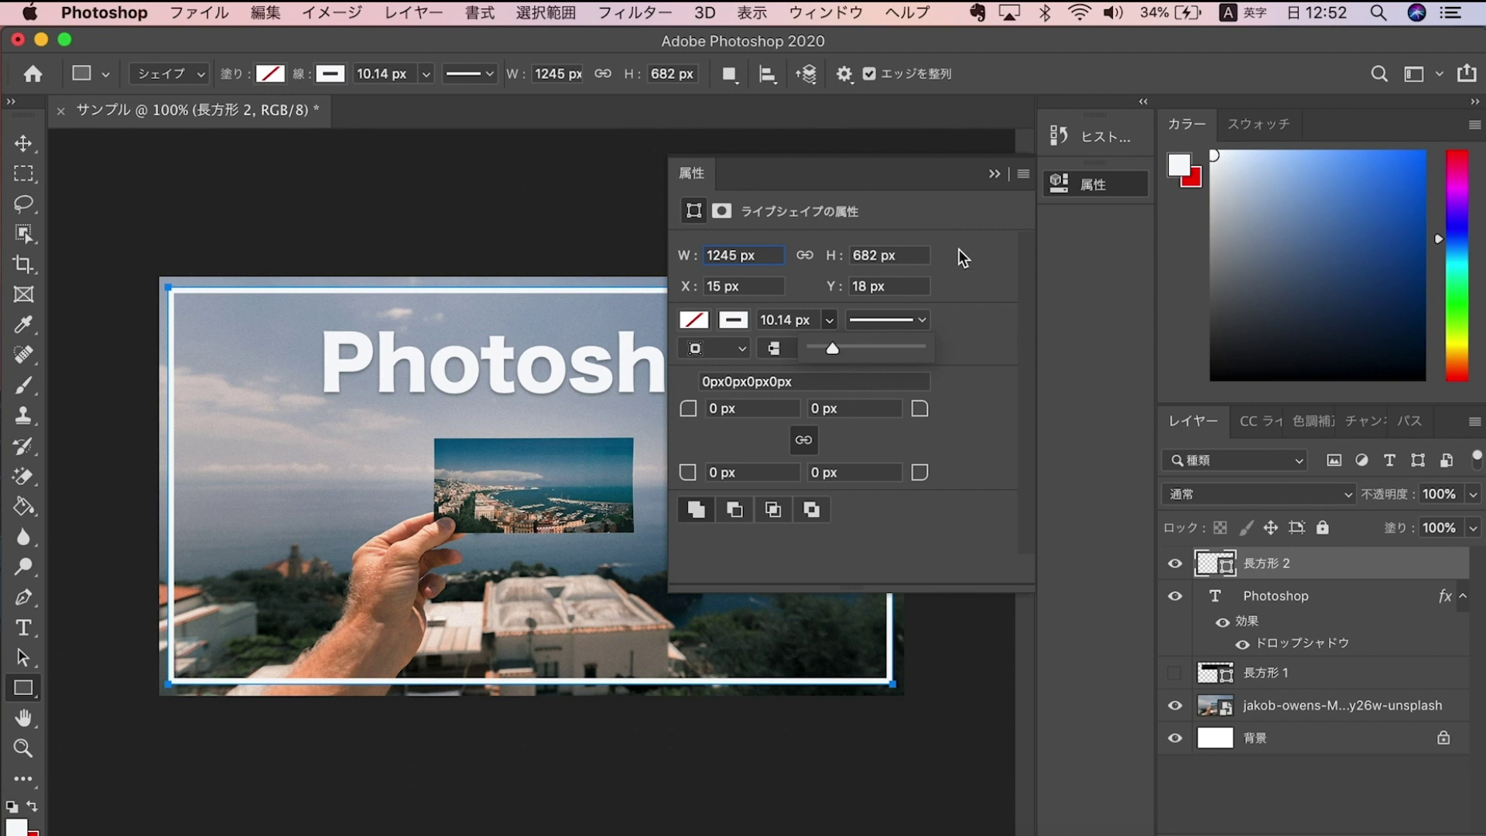
{"action": "left_click", "coordinate": [997, 174]}
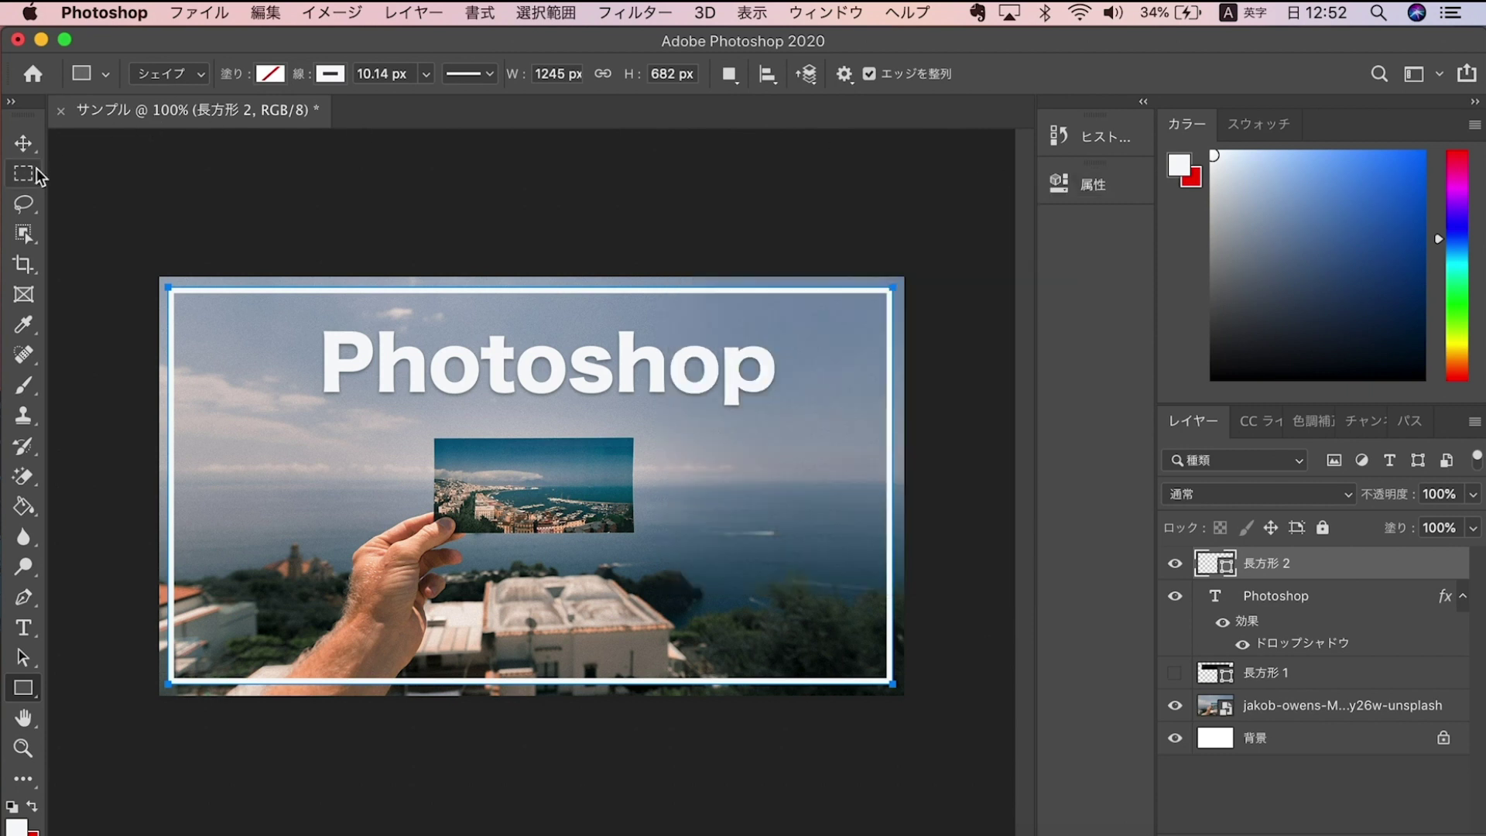
{"action": "left_click", "coordinate": [28, 169]}
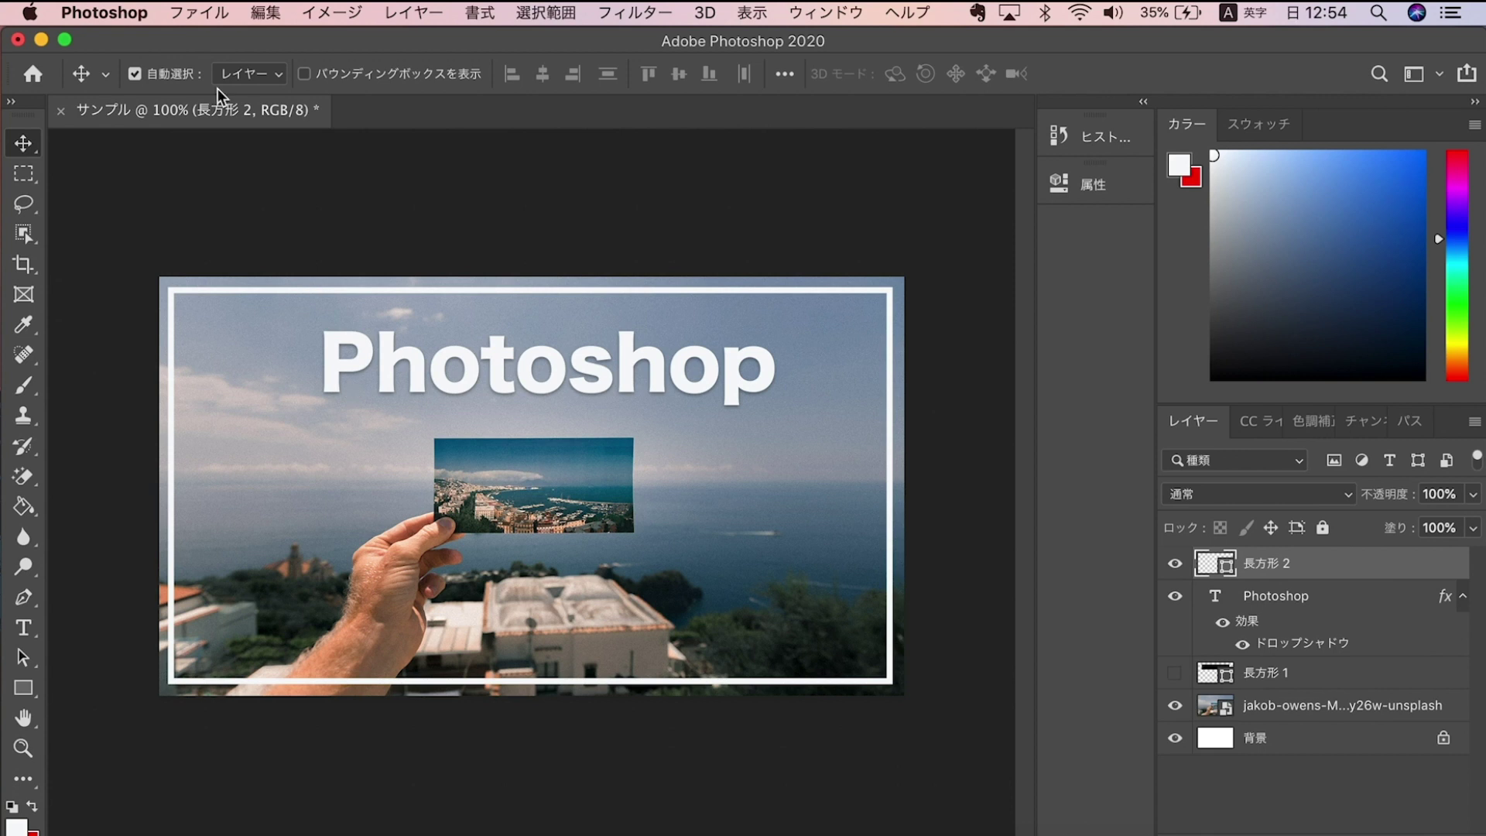
Quick Export the design as a PNG named サンプル.png
{"action": "left_click", "coordinate": [200, 12]}
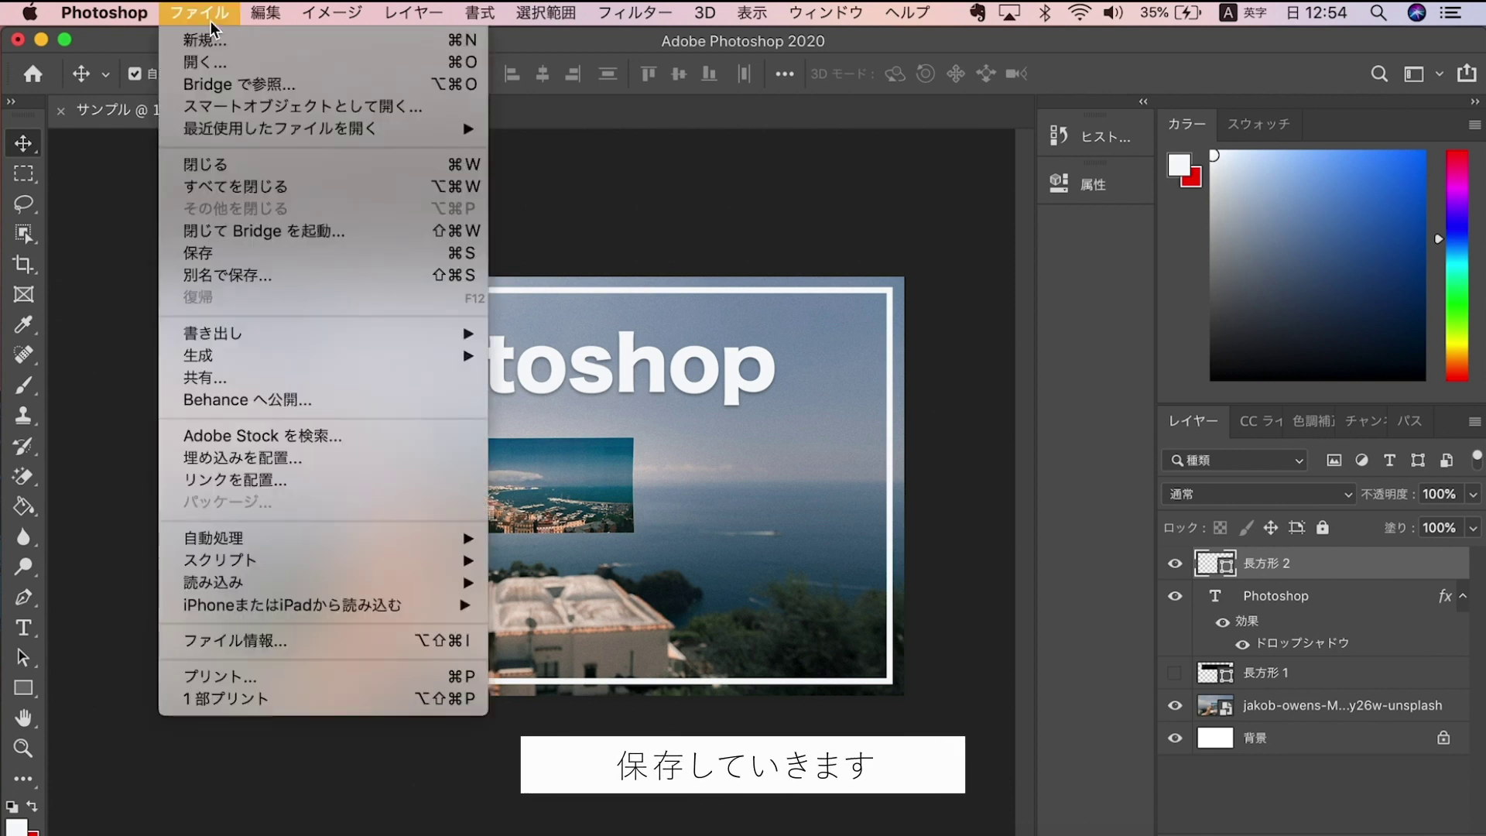
{"action": "mouse_move", "coordinate": [215, 334]}
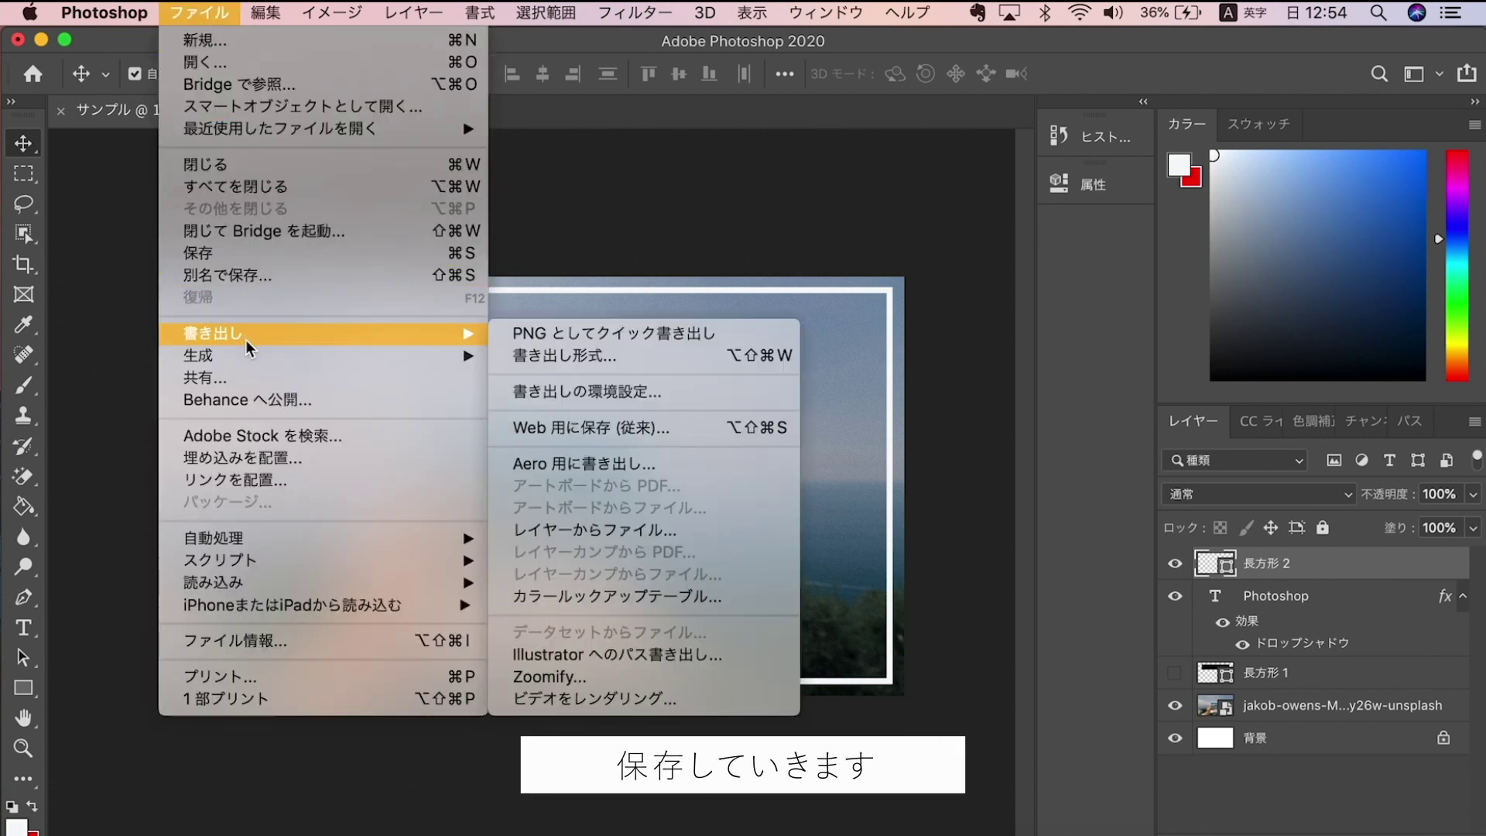
{"action": "left_click", "coordinate": [574, 336]}
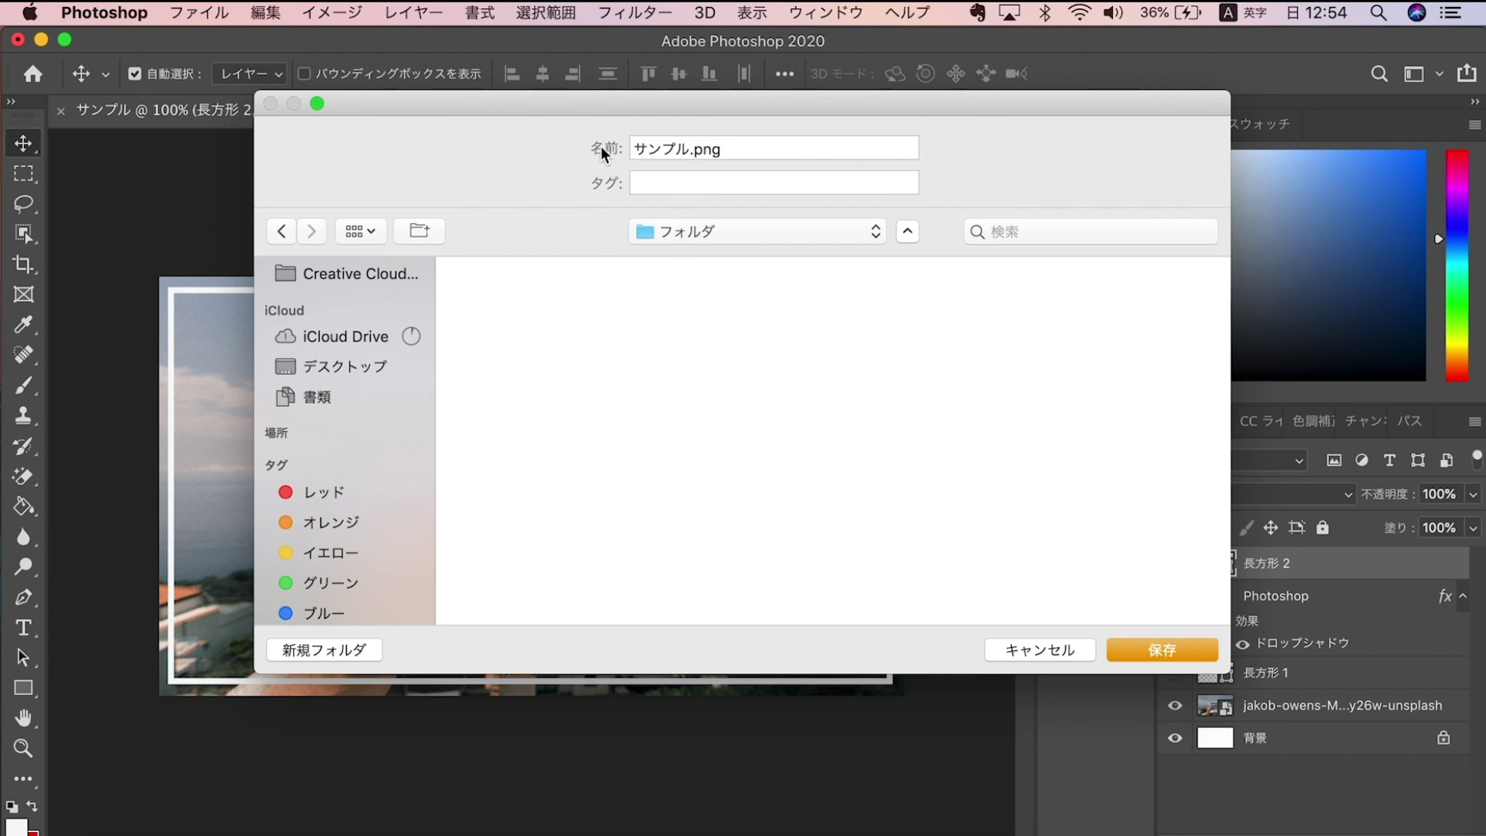
{"action": "left_click", "coordinate": [1139, 658]}
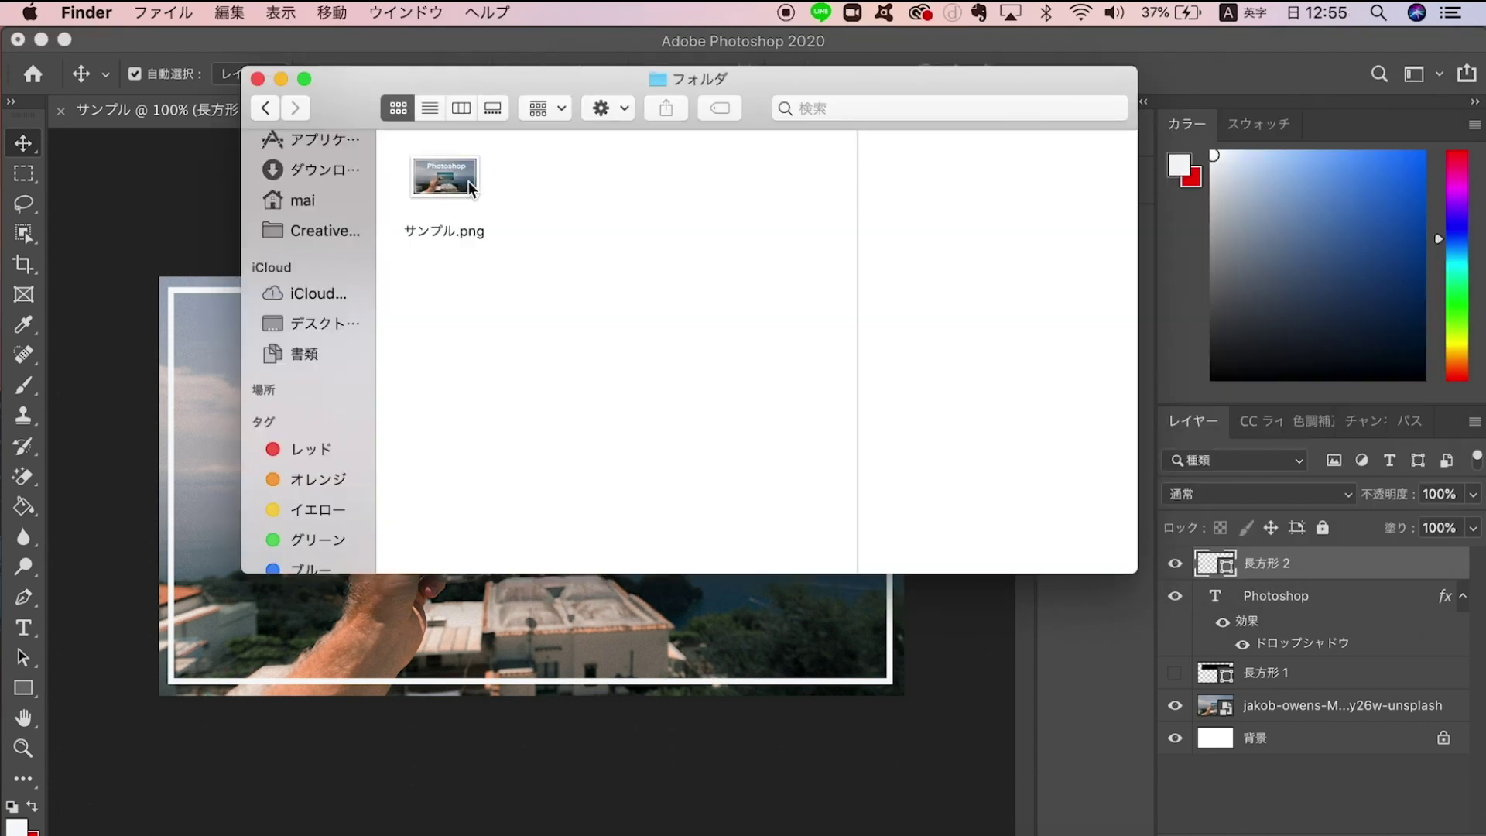
{"action": "double_click", "coordinate": [457, 193]}
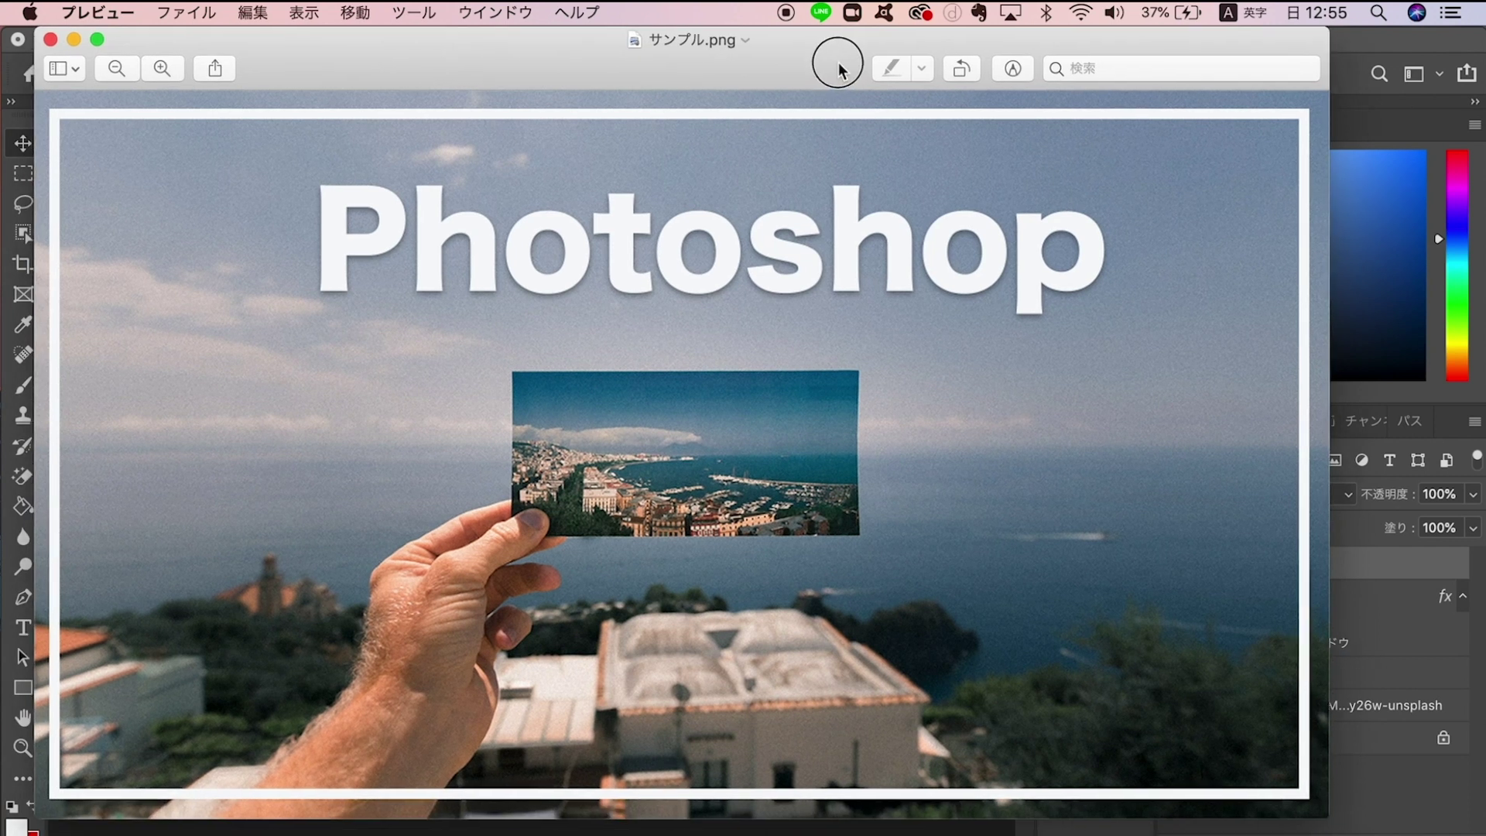
{"action": "left_click_drag", "start_coordinate": [838, 68], "coordinate": [860, 68]}
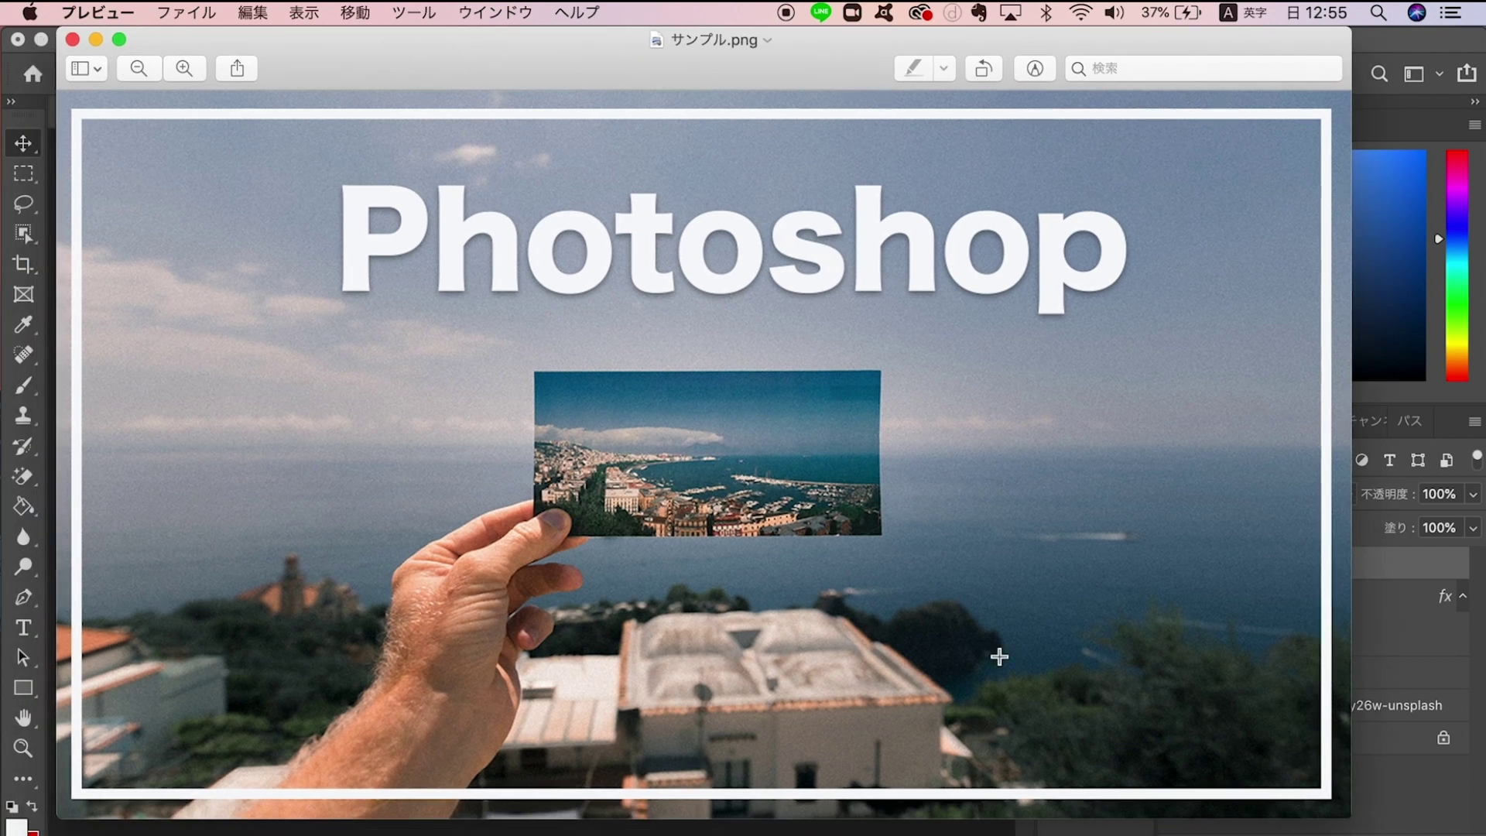
{"action": "scroll", "coordinate": [1014, 280], "scroll_direction": "down", "scroll_amount": 3}
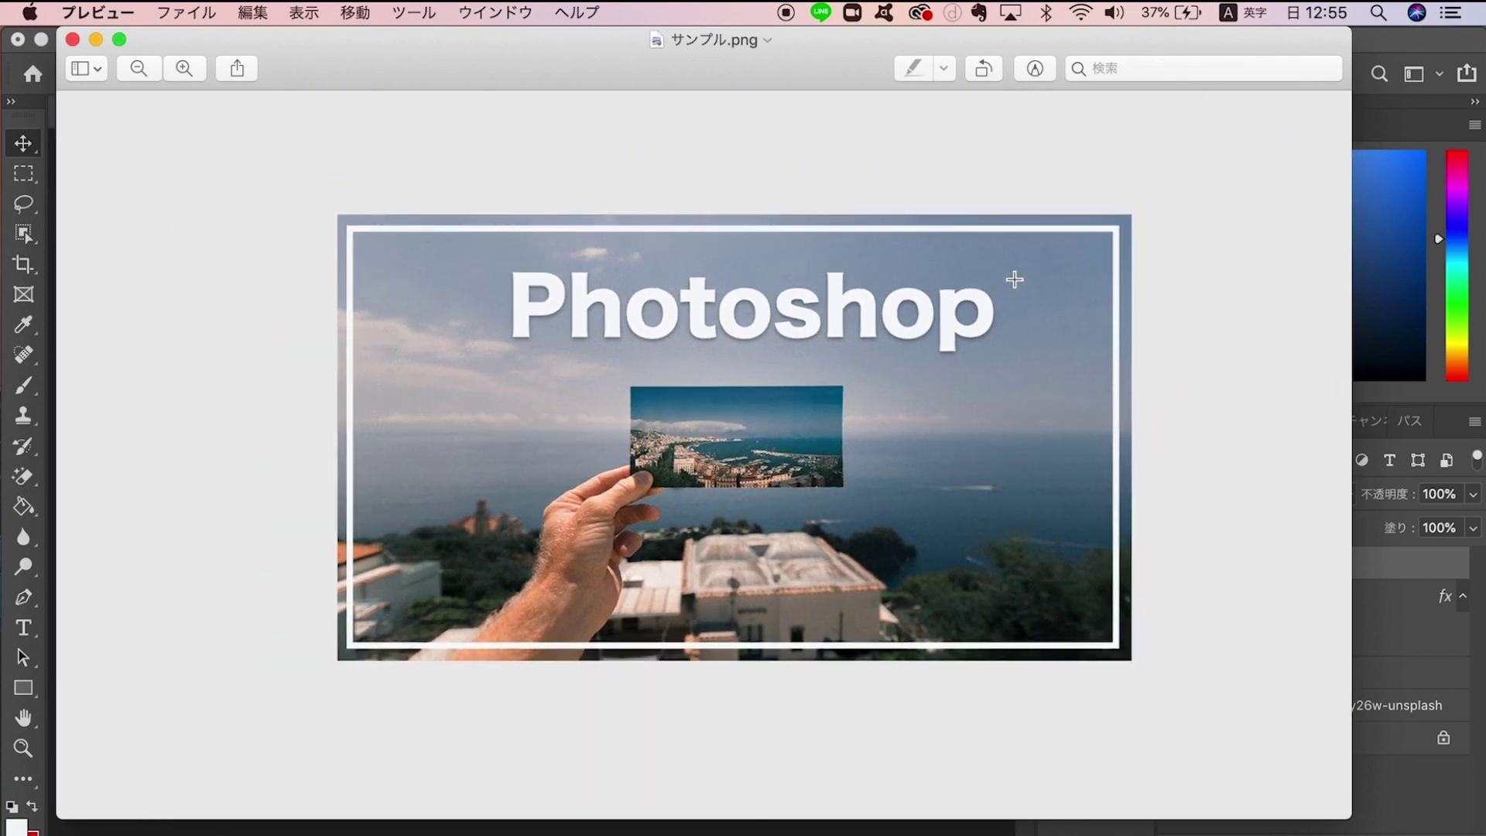
{"action": "scroll", "coordinate": [855, 315], "scroll_direction": "up", "scroll_amount": 2}
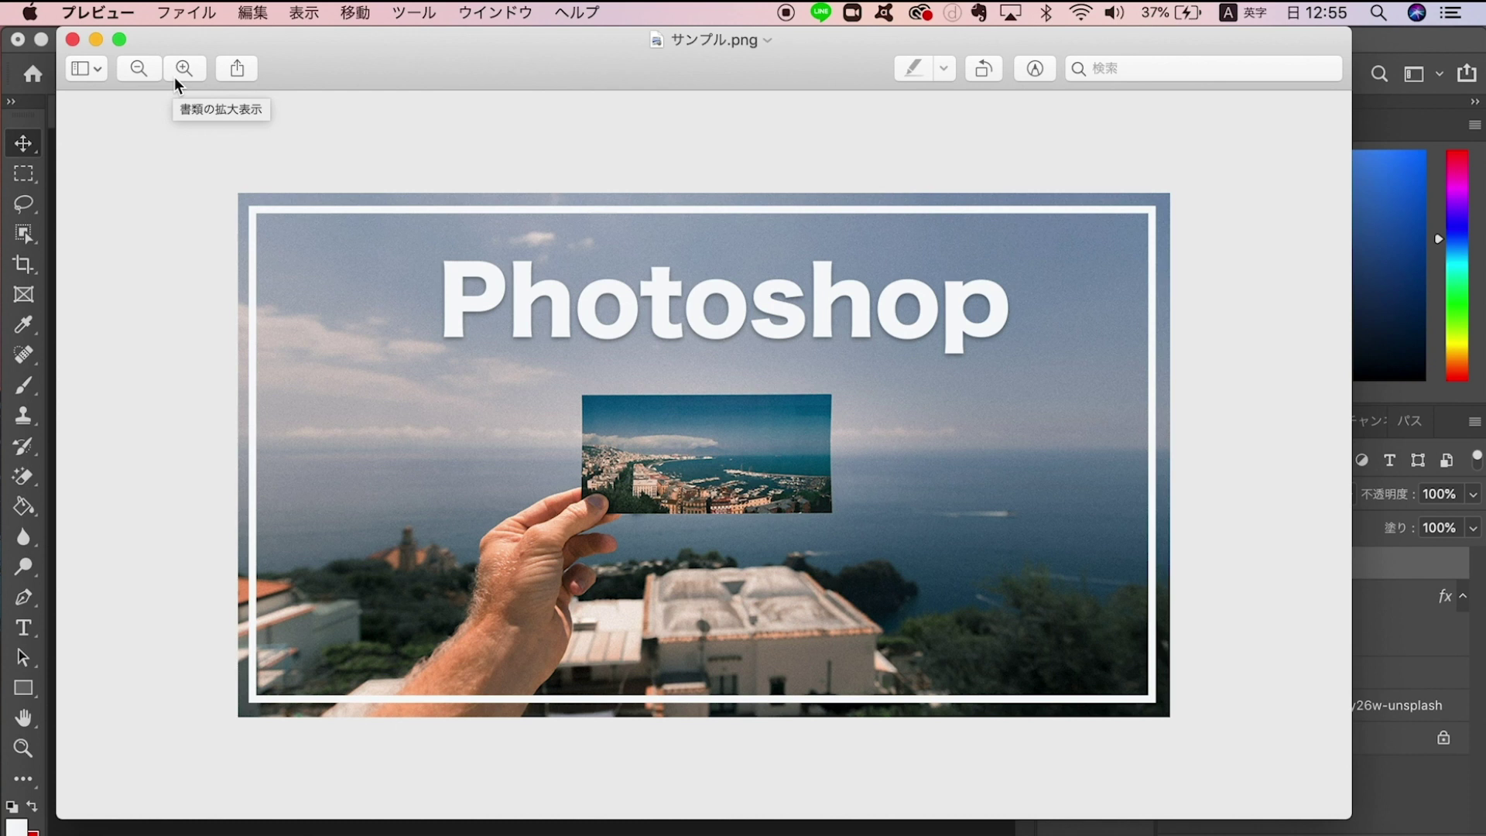
{"action": "left_click", "coordinate": [70, 40]}
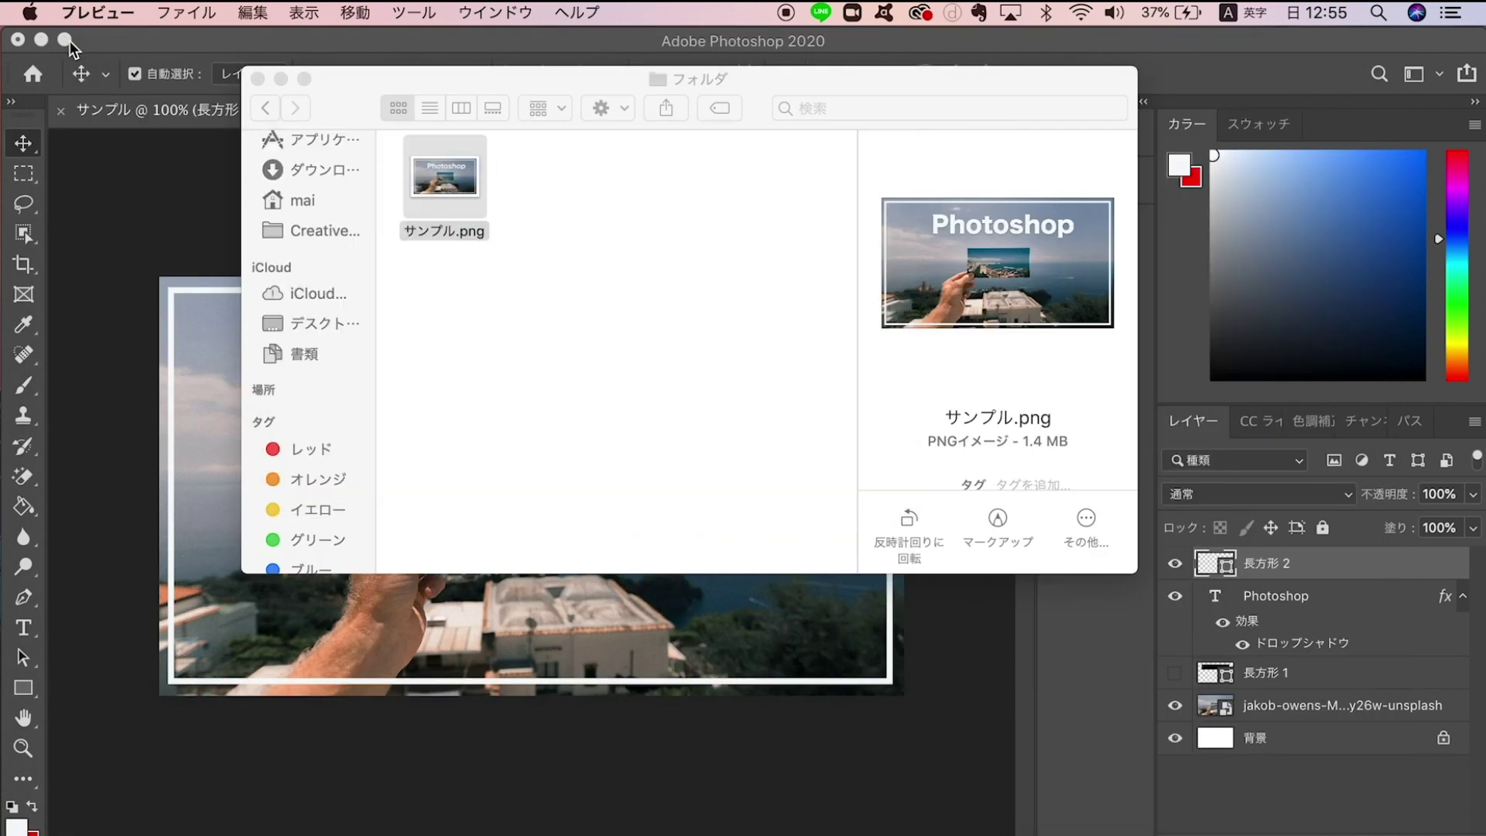